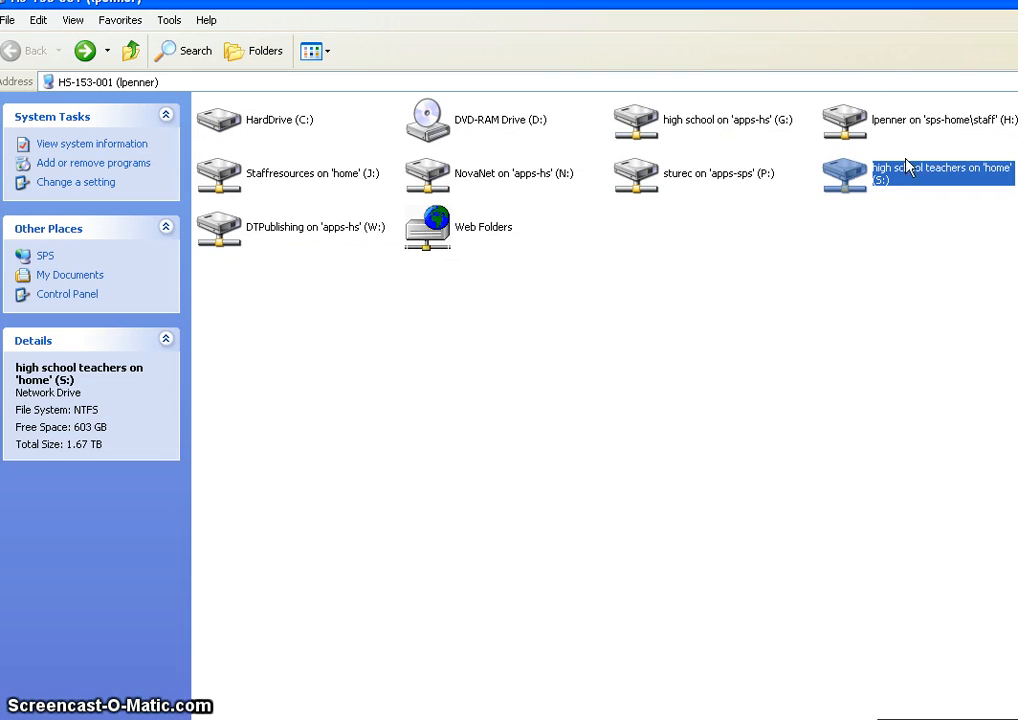
# Step: Open the 'worksheet template' spreadsheet from the accounting folder under S:\OUTBOX
pyautogui.doubleClick(927, 187)
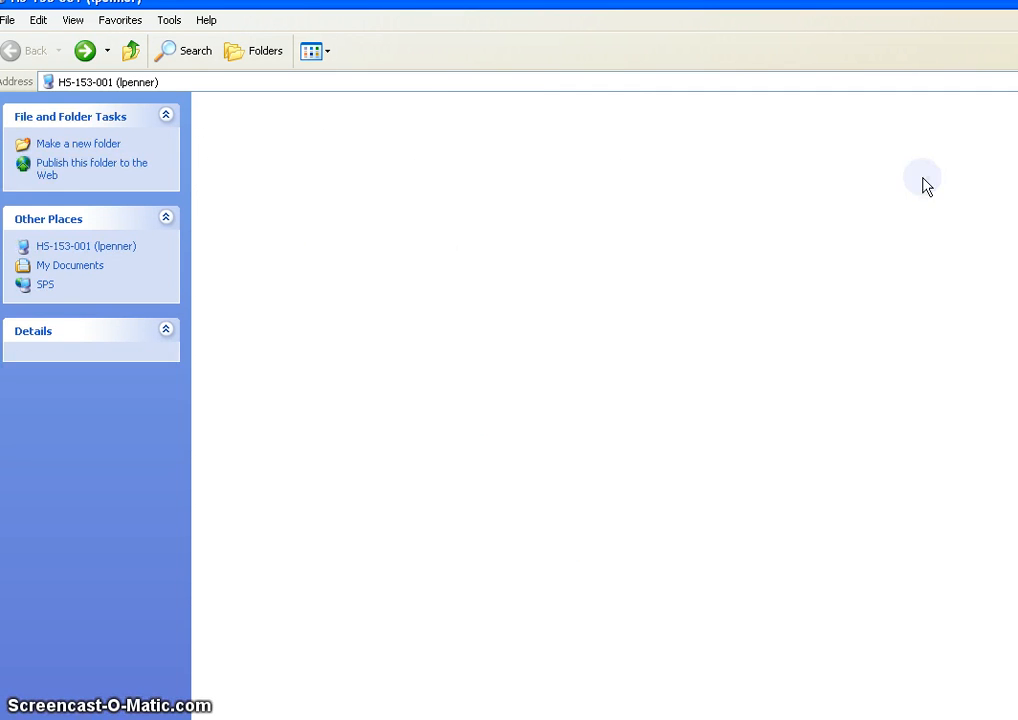
pyautogui.doubleClick(437, 128)
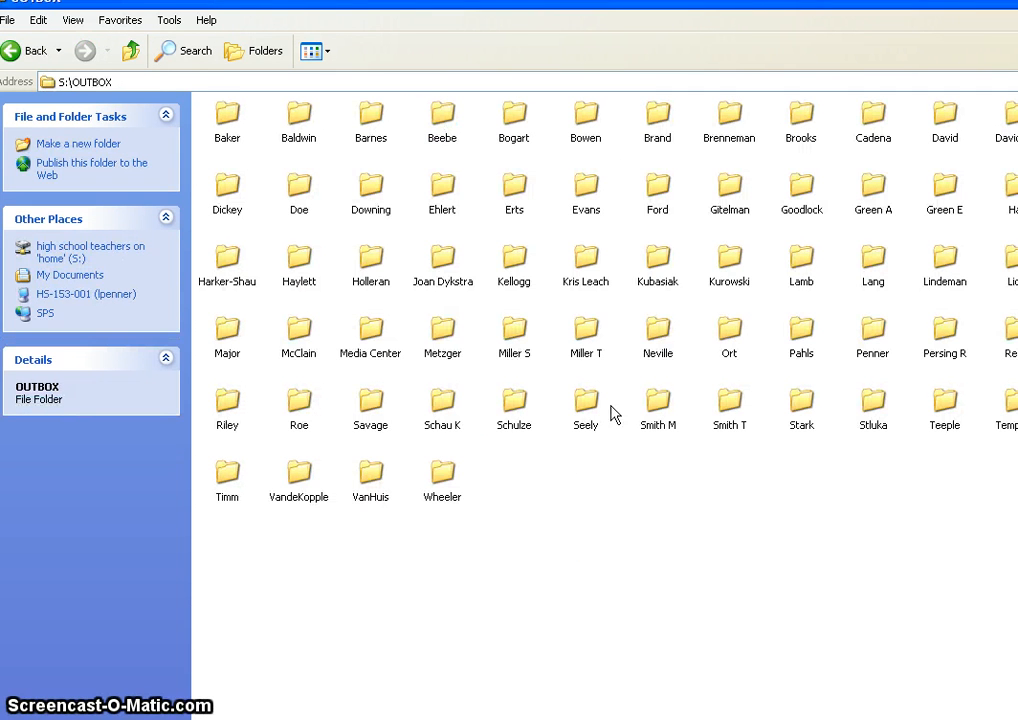
pyautogui.doubleClick(874, 334)
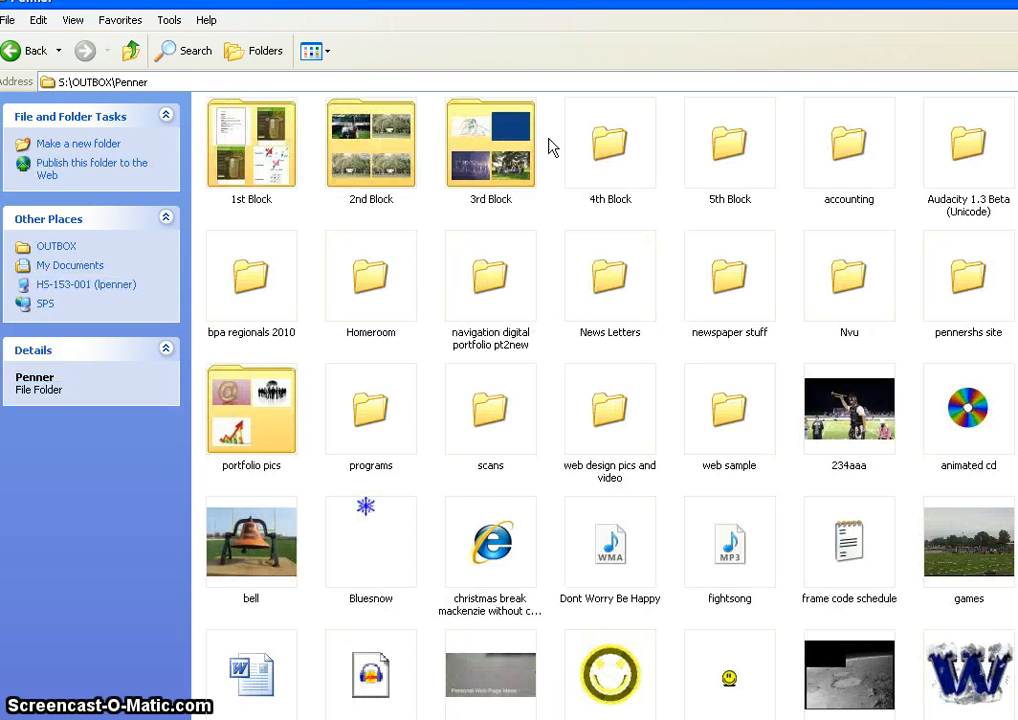
pyautogui.click(846, 178)
pyautogui.doubleClick(846, 178)
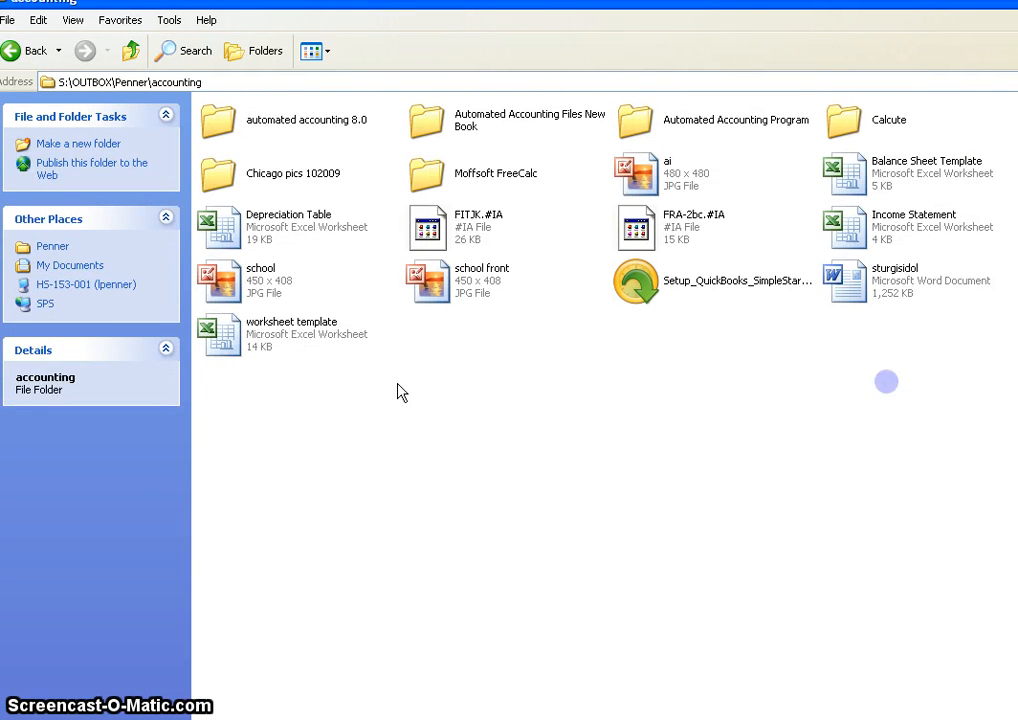
pyautogui.doubleClick(227, 330)
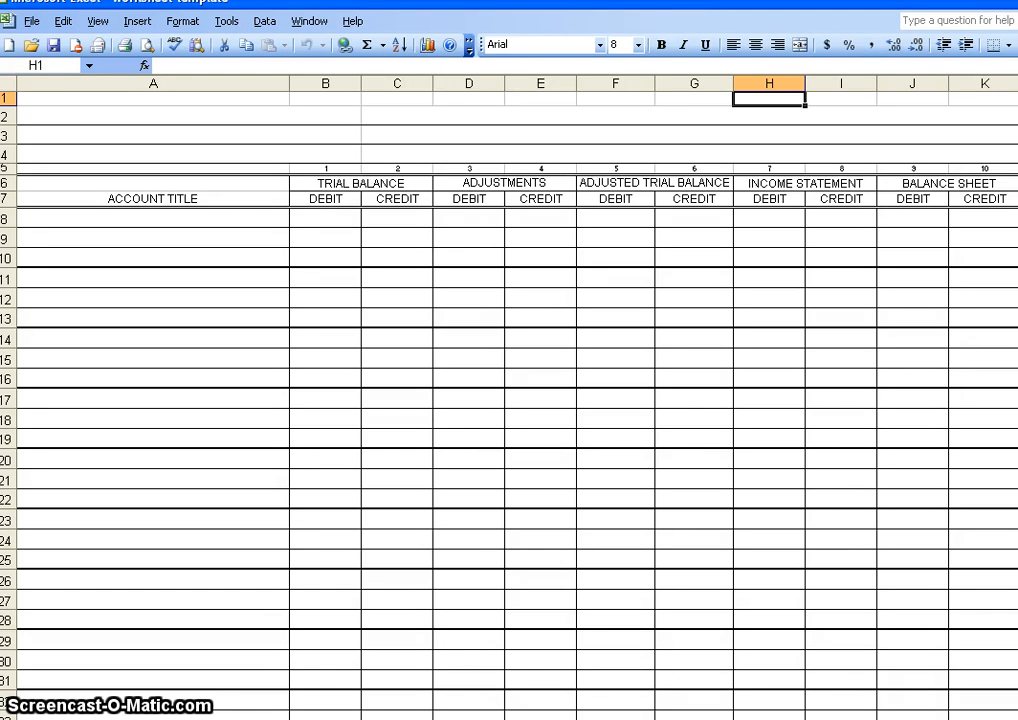
pyautogui.click(457, 116)
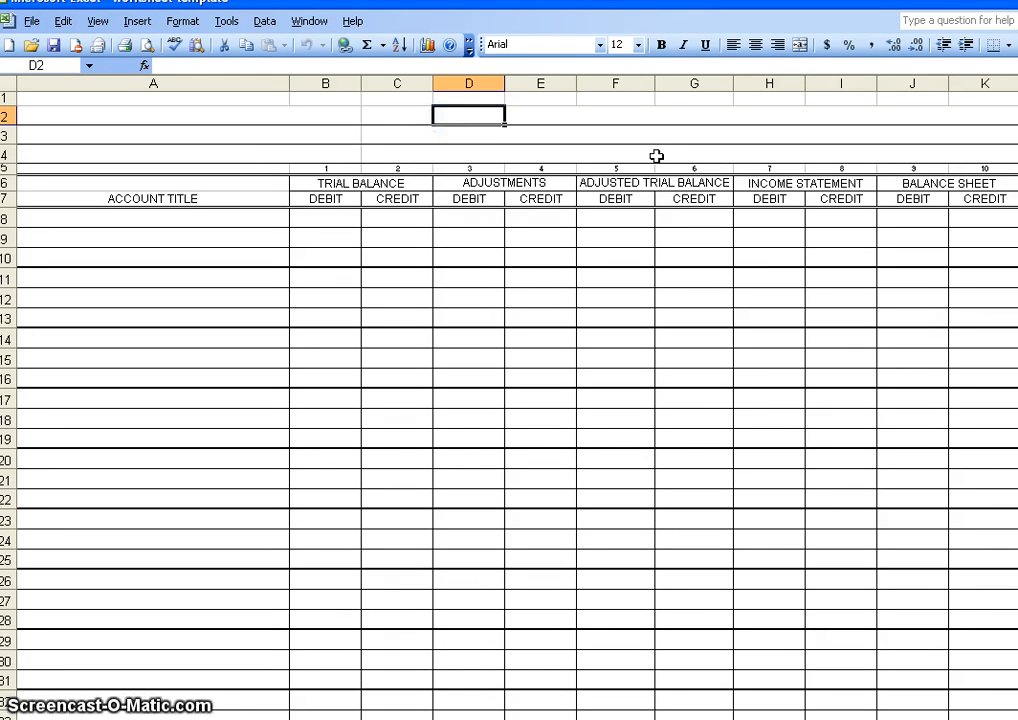
pyautogui.click(31, 21)
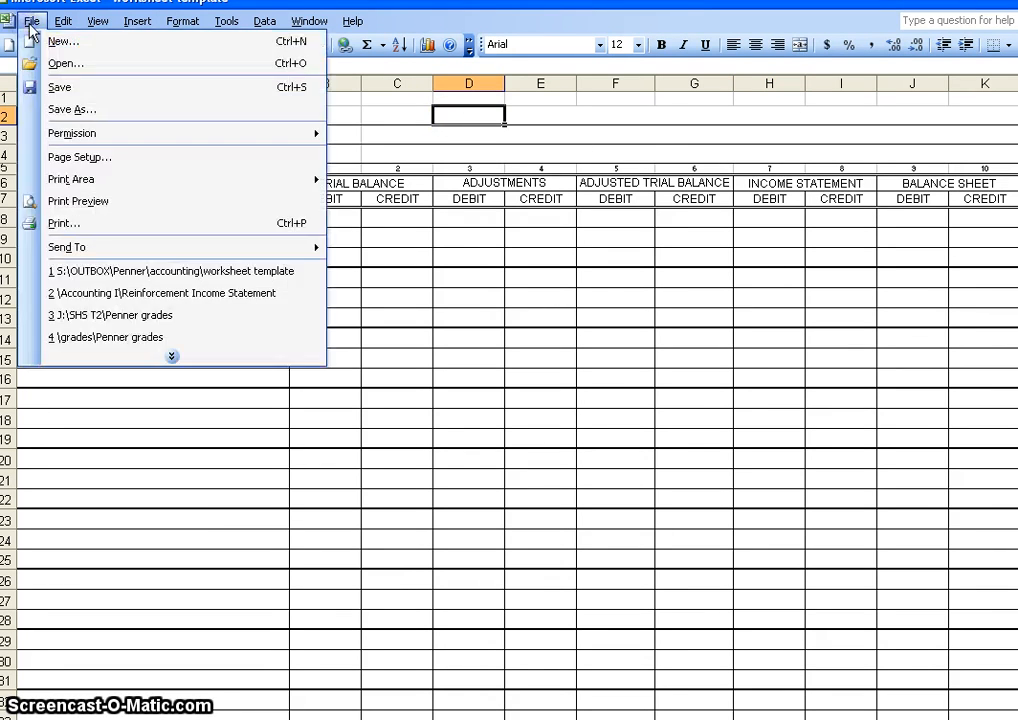
pyautogui.click(50, 107)
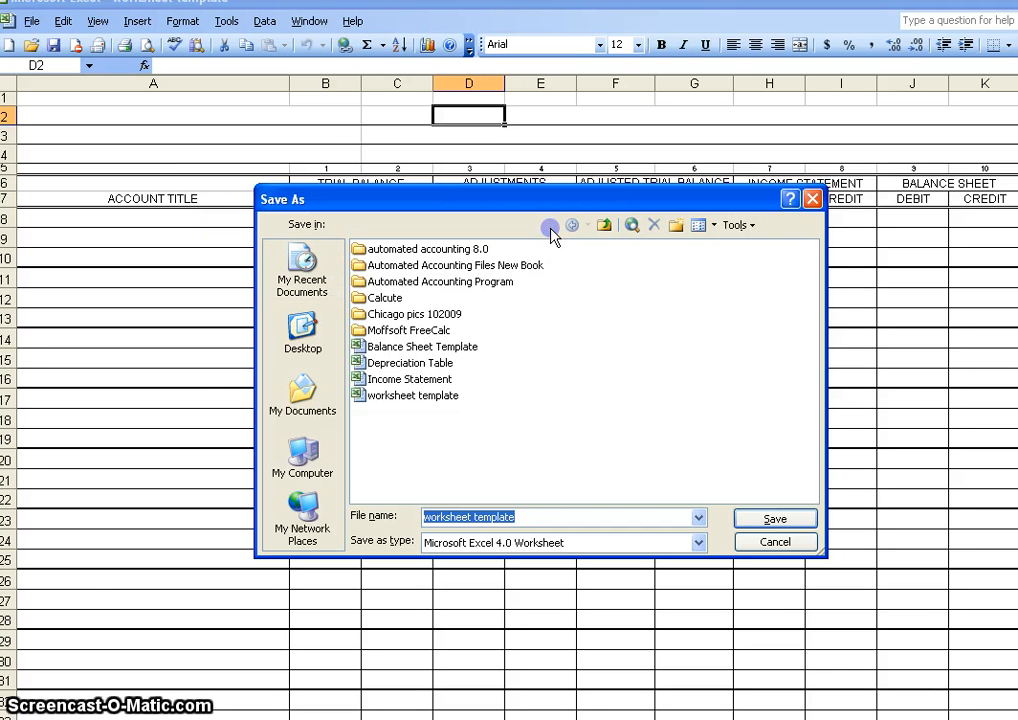
pyautogui.click(549, 226)
pyautogui.click(515, 336)
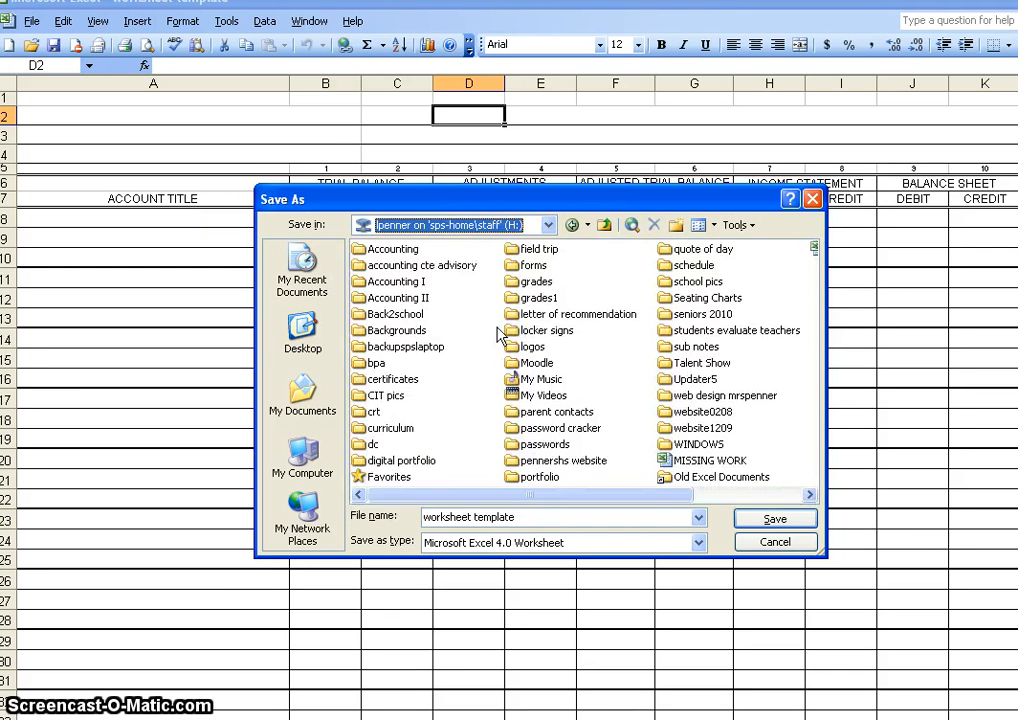
pyautogui.doubleClick(392, 249)
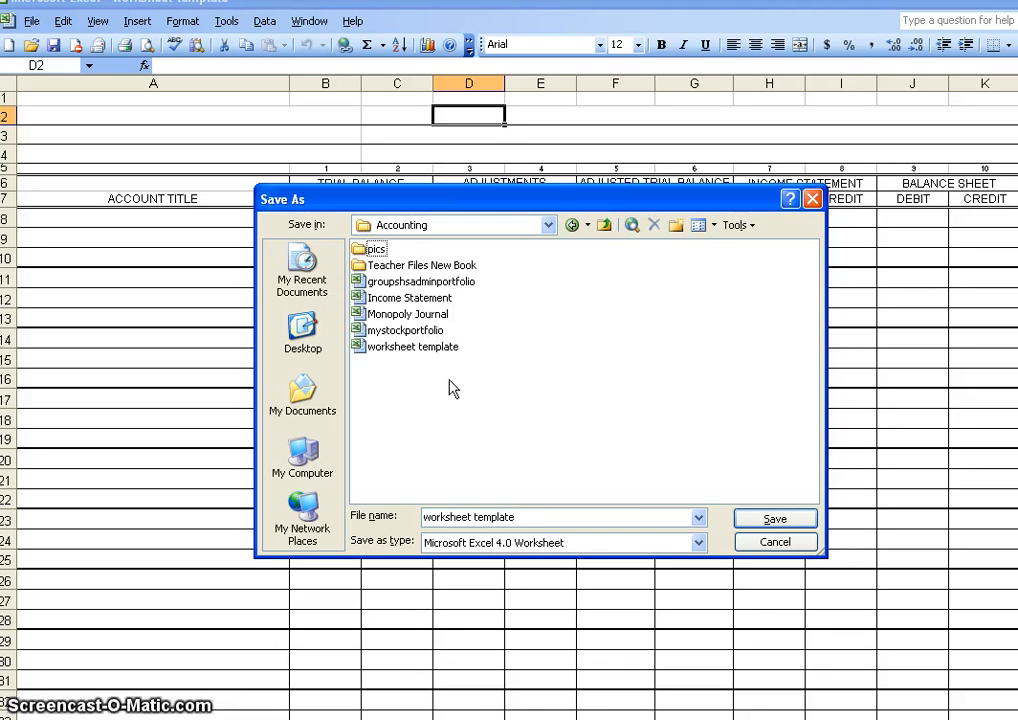
pyautogui.click(437, 350)
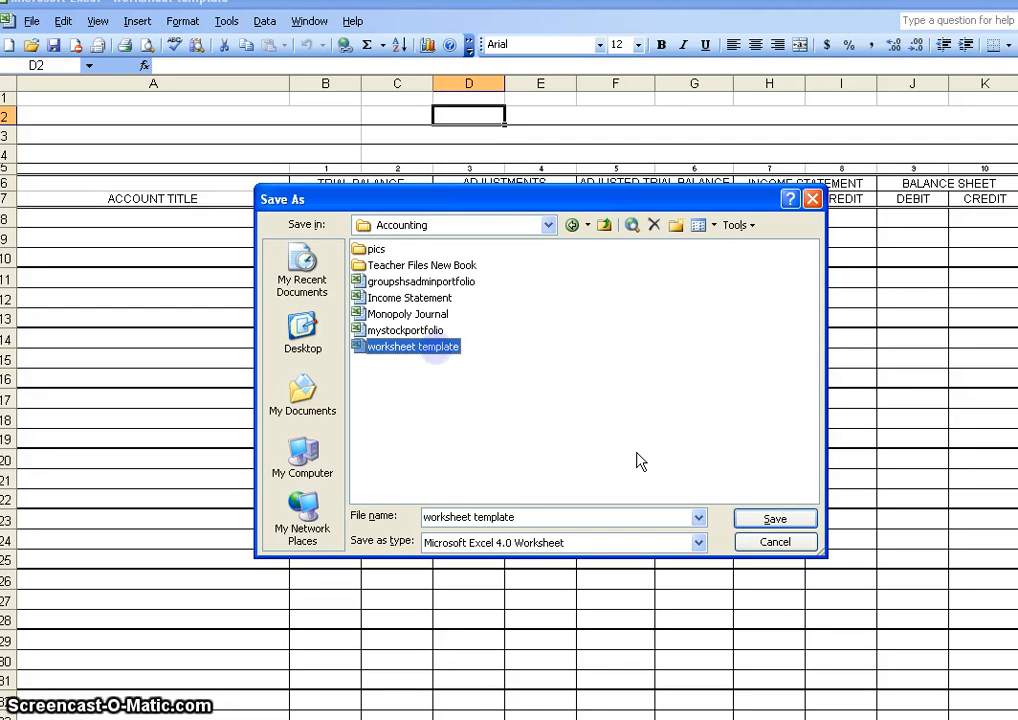
pyautogui.click(771, 524)
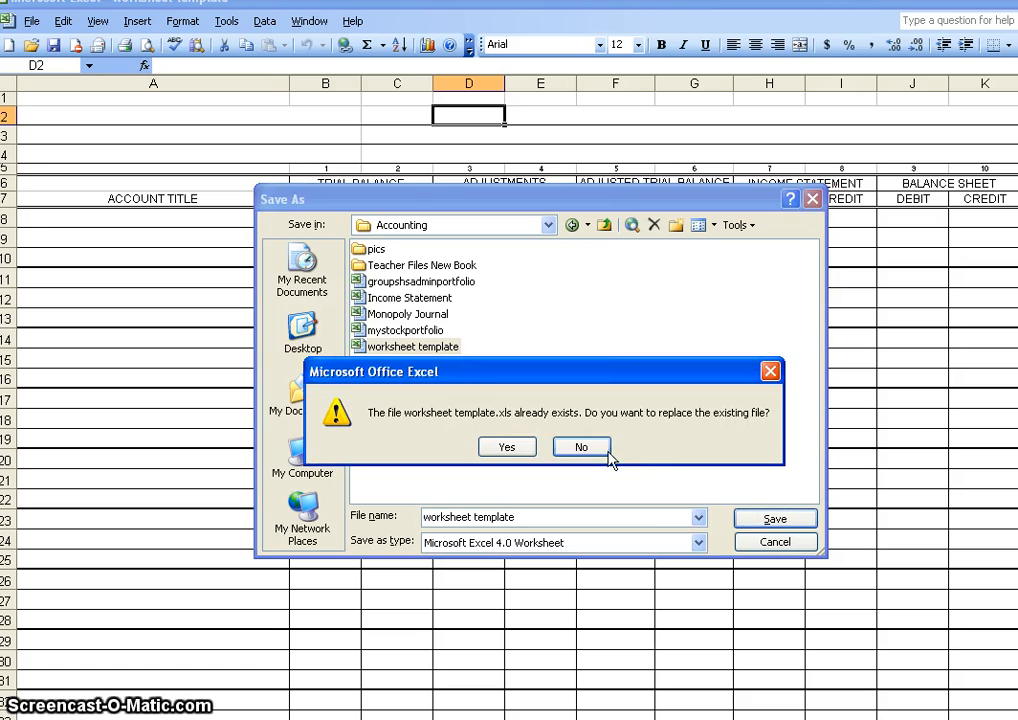
pyautogui.click(591, 450)
pyautogui.click(775, 545)
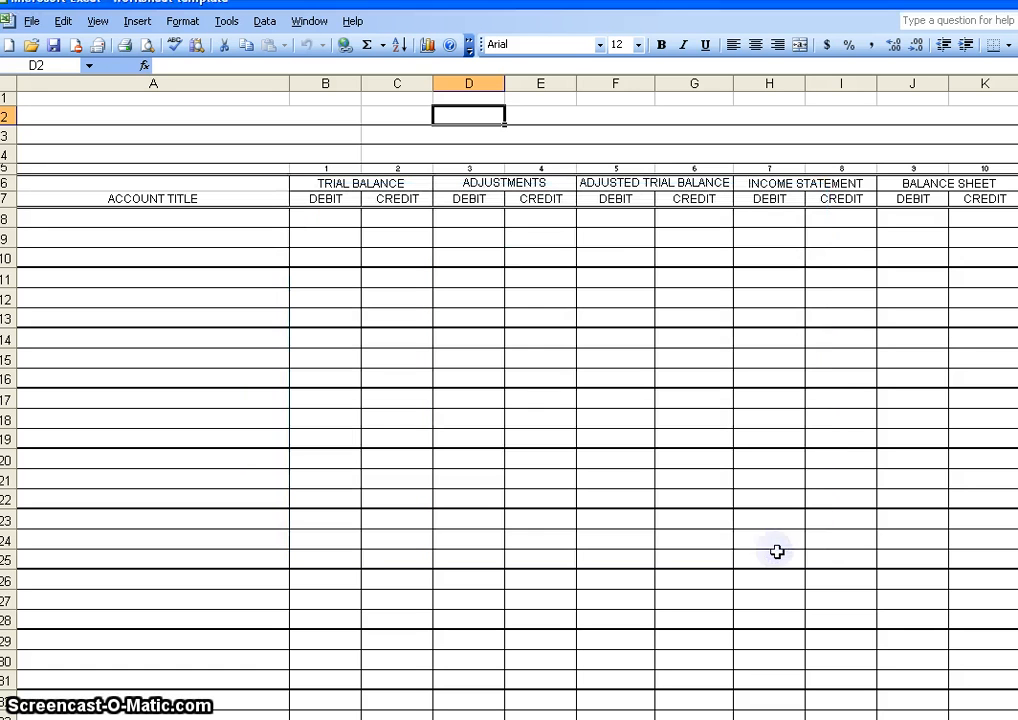
pyautogui.click(384, 119)
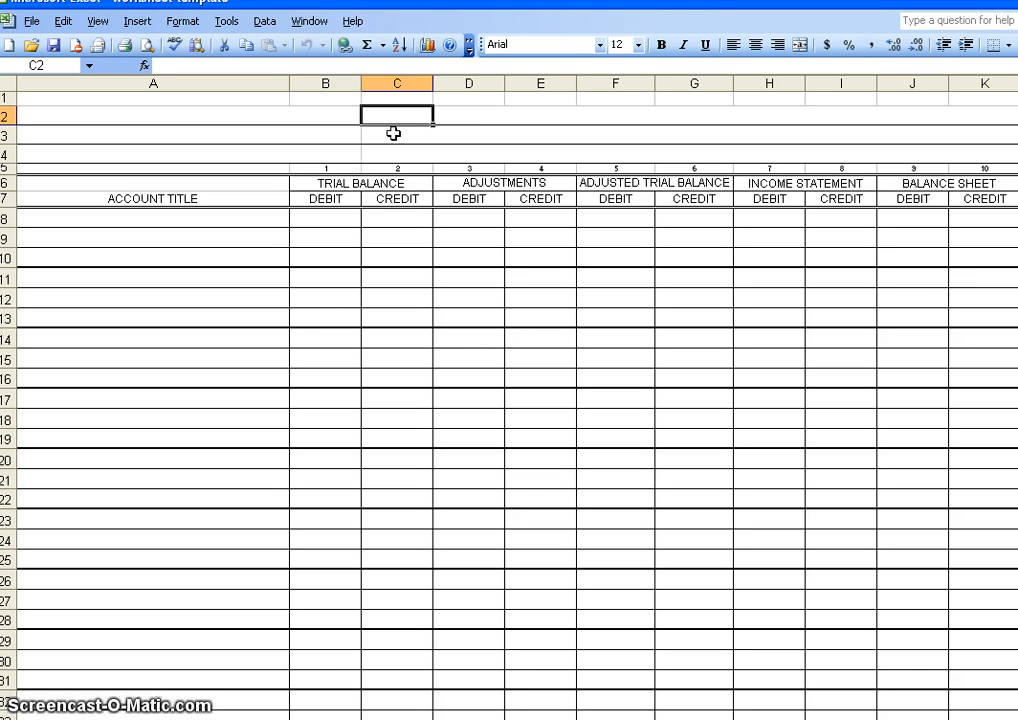
# Step: Merge and center cells C2:I2 and enter the heading 'Name of Company'
pyautogui.moveTo(397, 115); pyautogui.dragTo(847, 116)
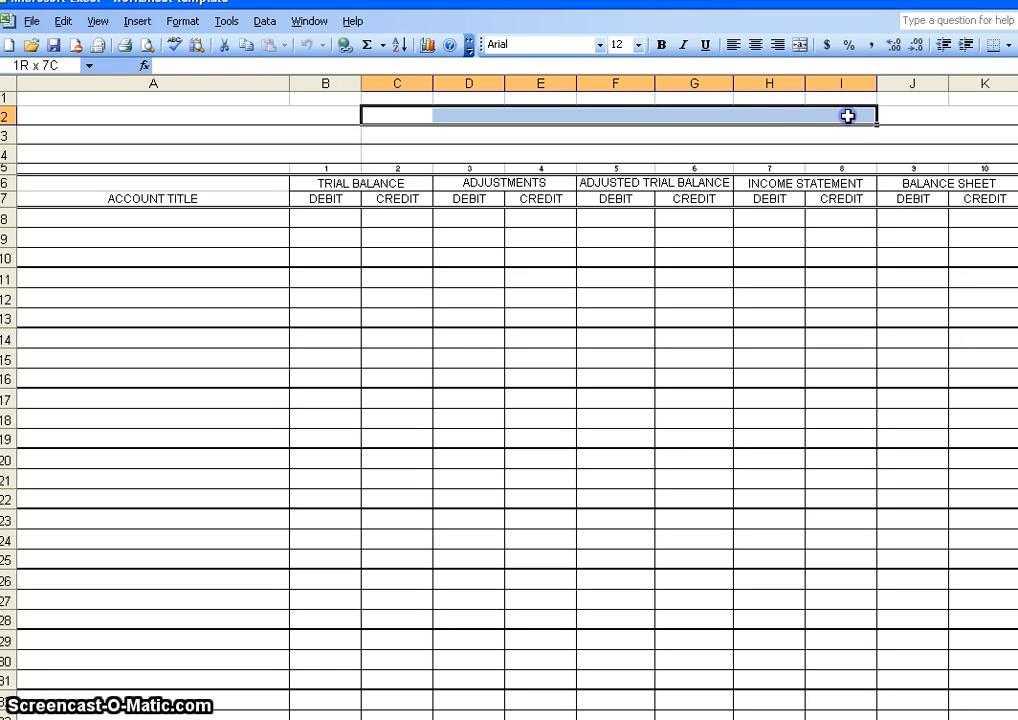
pyautogui.moveTo(847, 116); pyautogui.dragTo(847, 116)
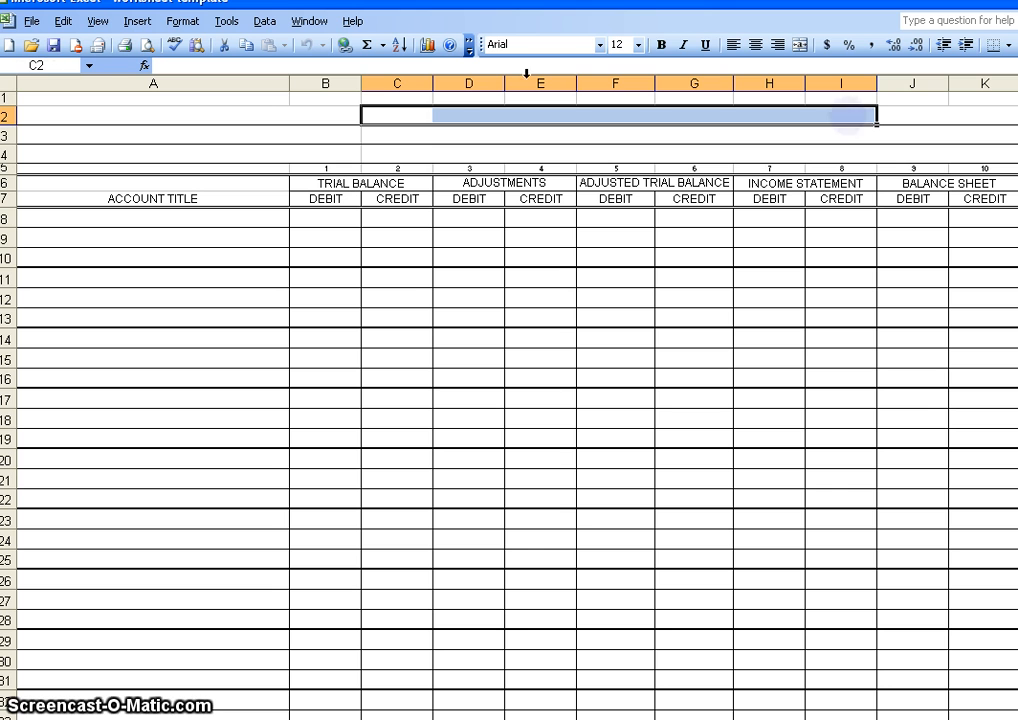
pyautogui.click(390, 132)
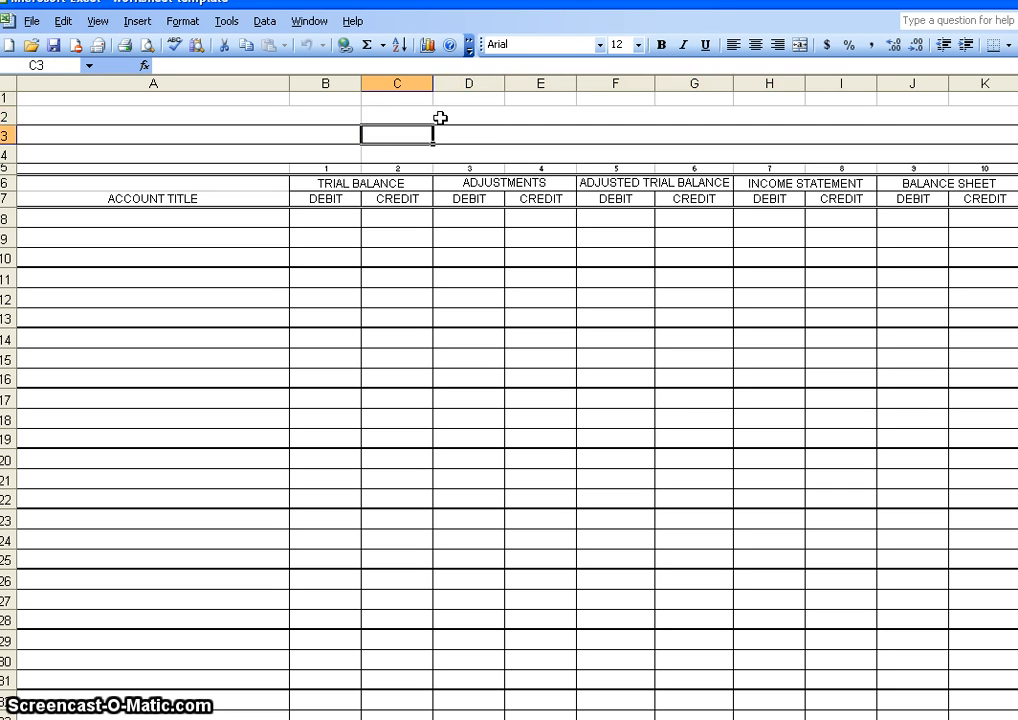
pyautogui.moveTo(379, 112); pyautogui.dragTo(869, 114)
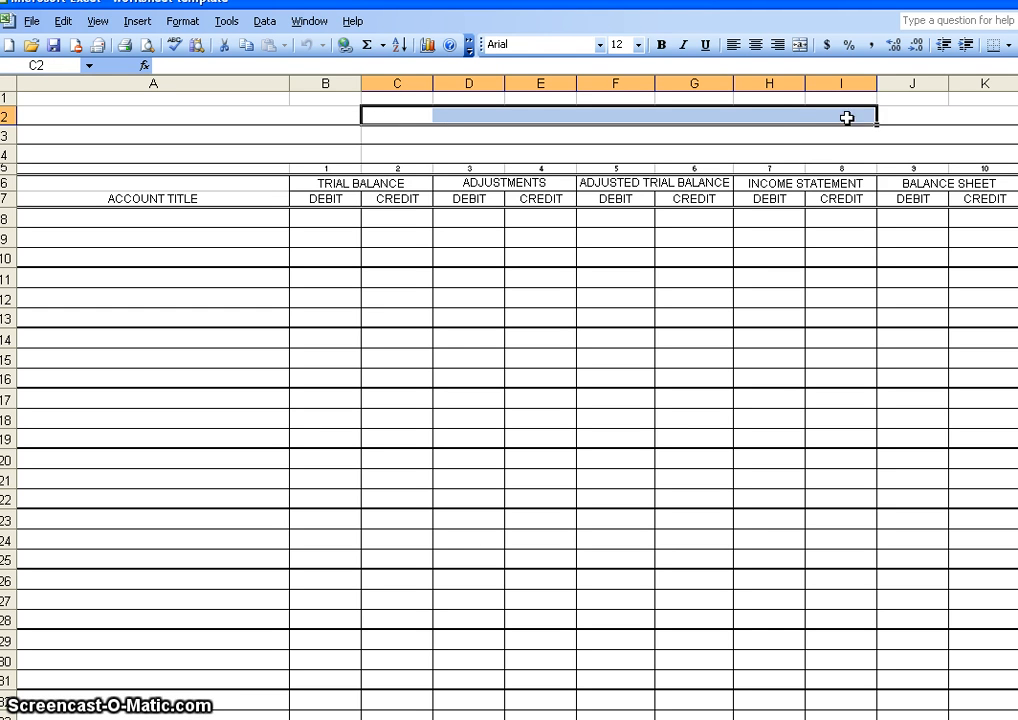
pyautogui.click(799, 45)
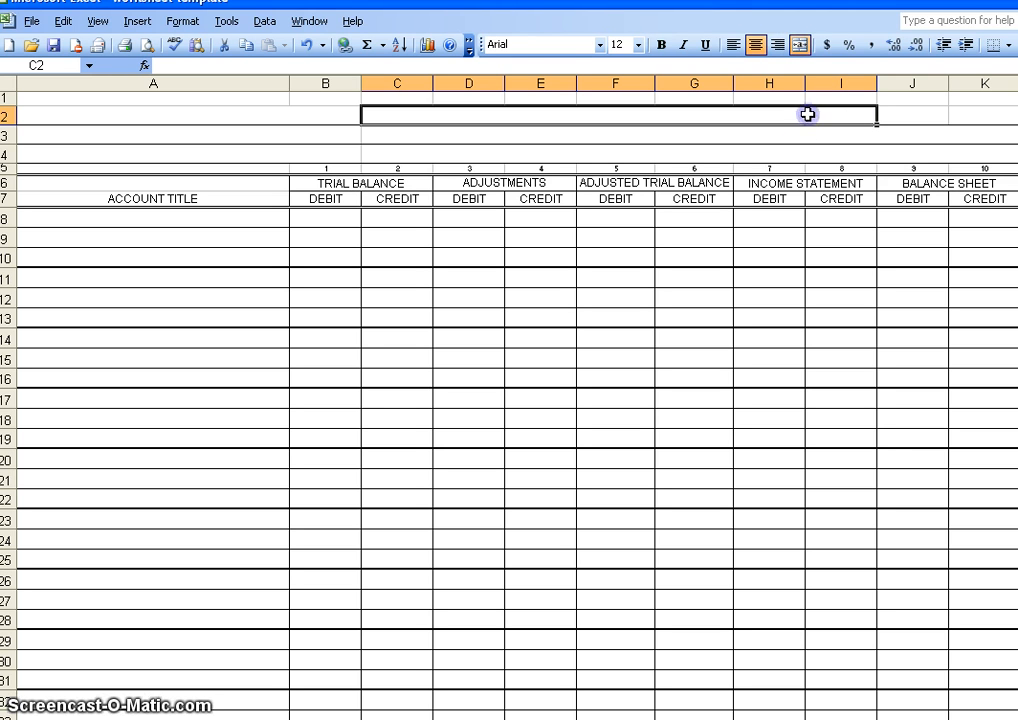
pyautogui.doubleClick(807, 114)
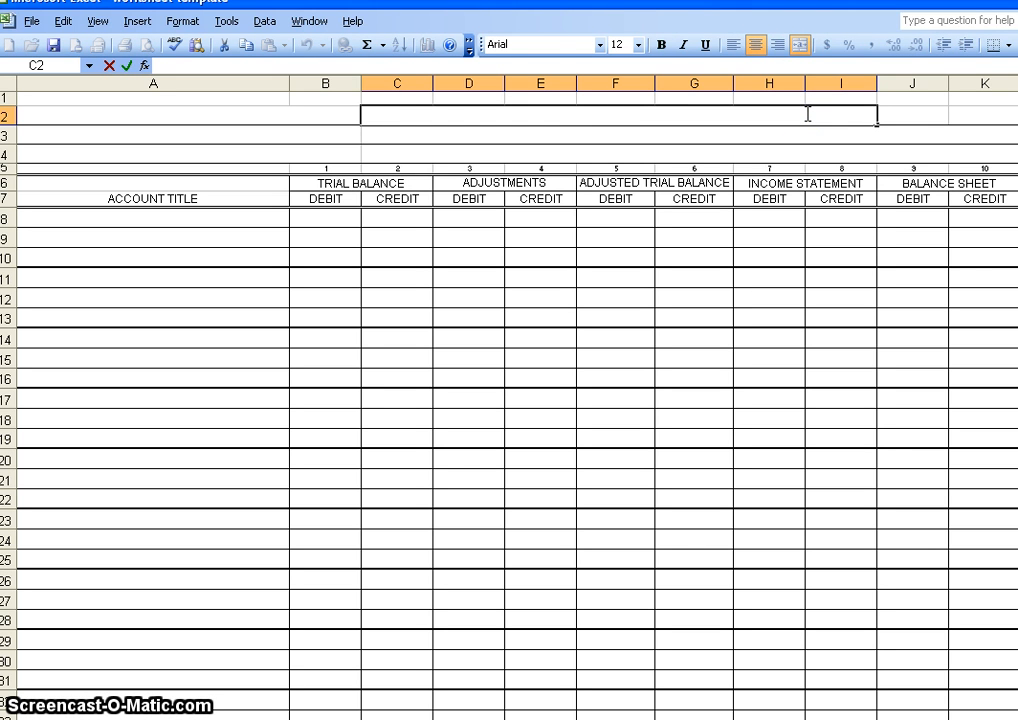
pyautogui.write('Name o')
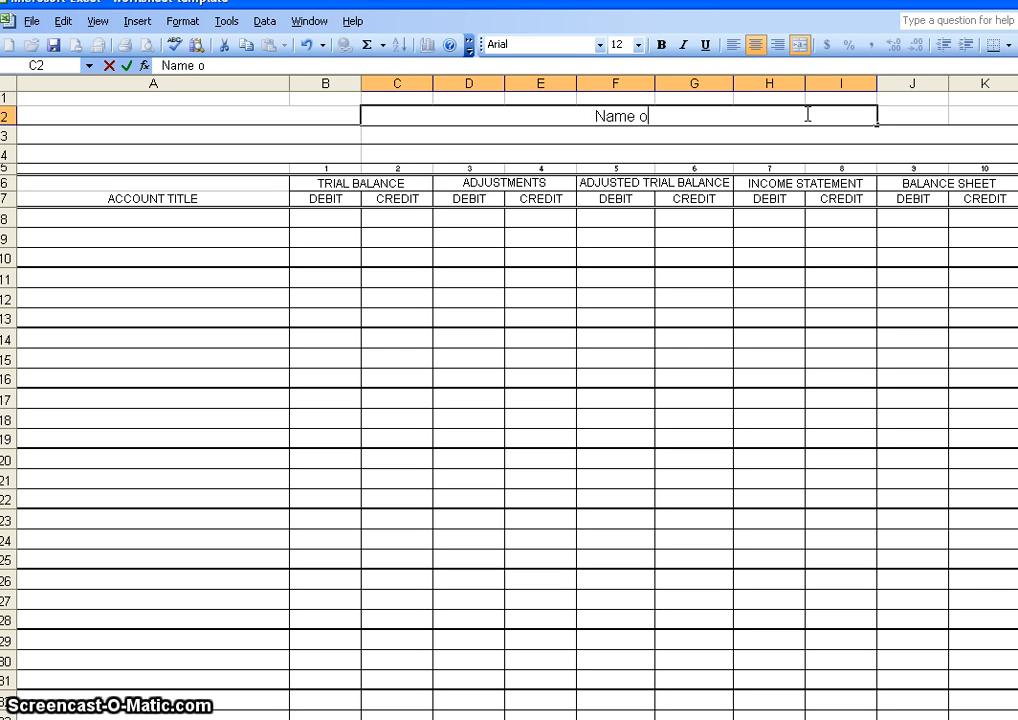
pyautogui.write('f Company')
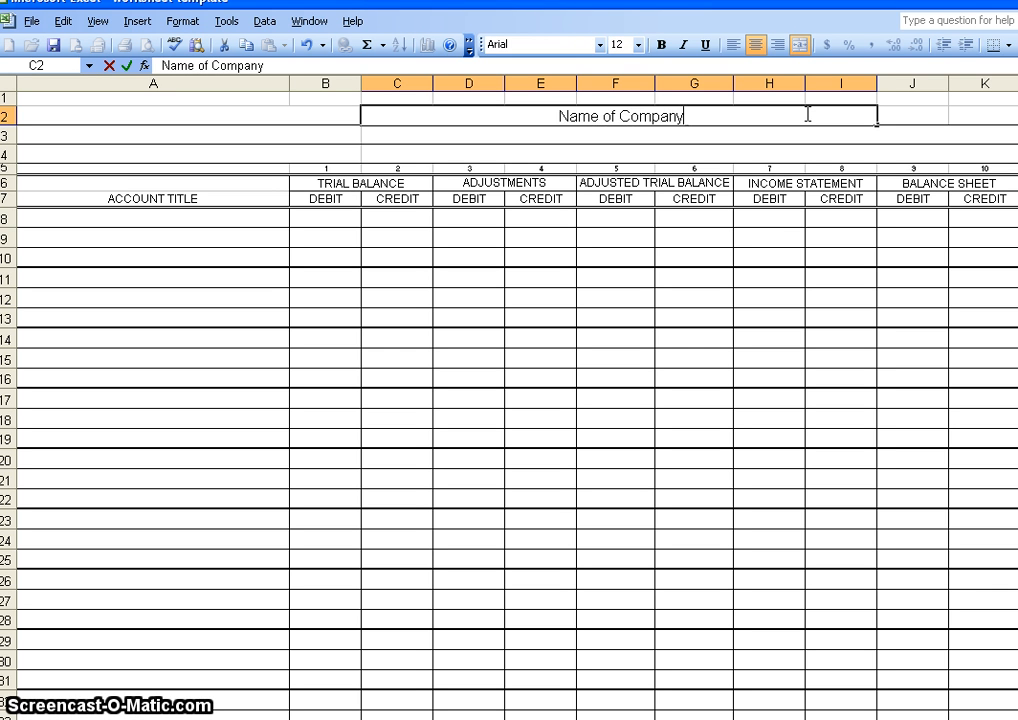
pyautogui.doubleClick(769, 137)
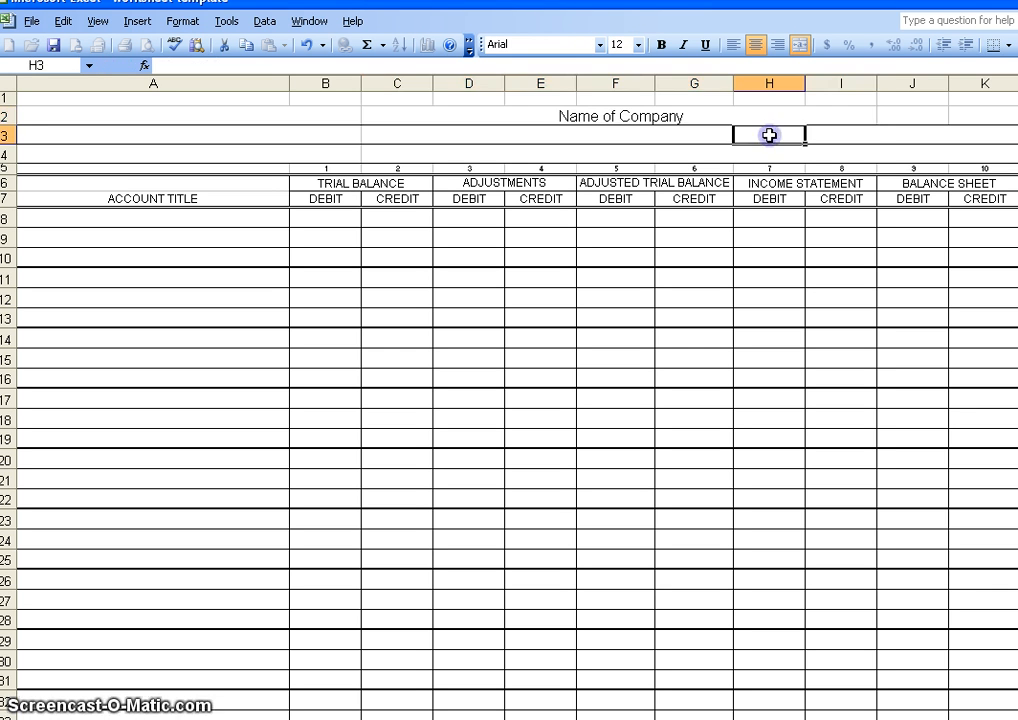
# Step: Merge and center C3:I3 and type 'Worksheet' as the second title line
pyautogui.moveTo(387, 136); pyautogui.dragTo(847, 147)
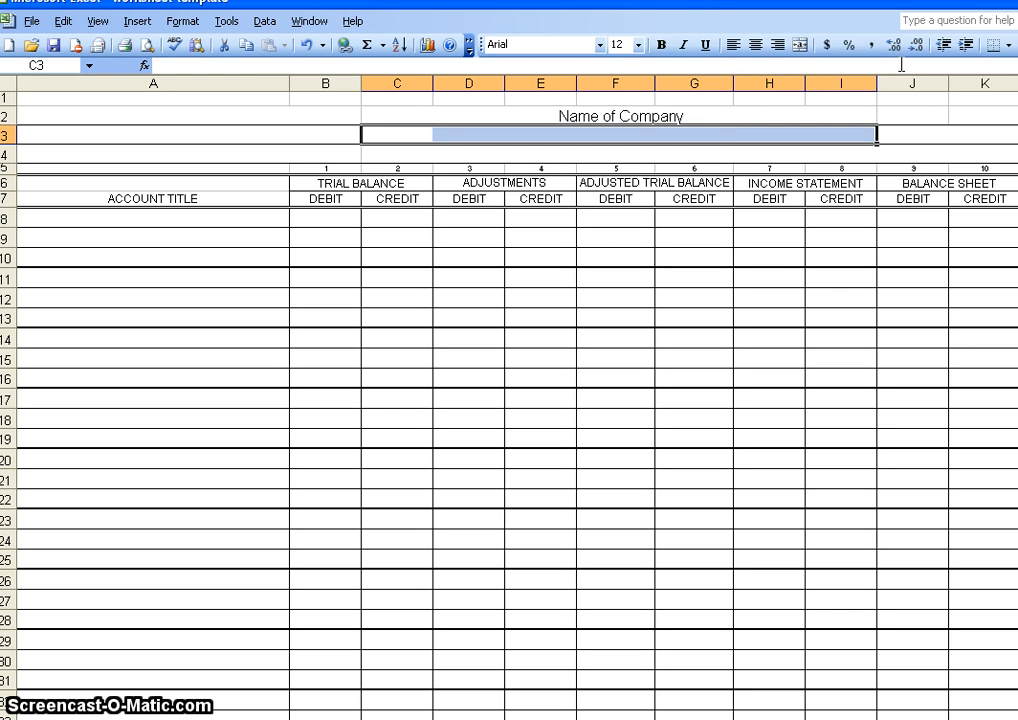
pyautogui.click(800, 46)
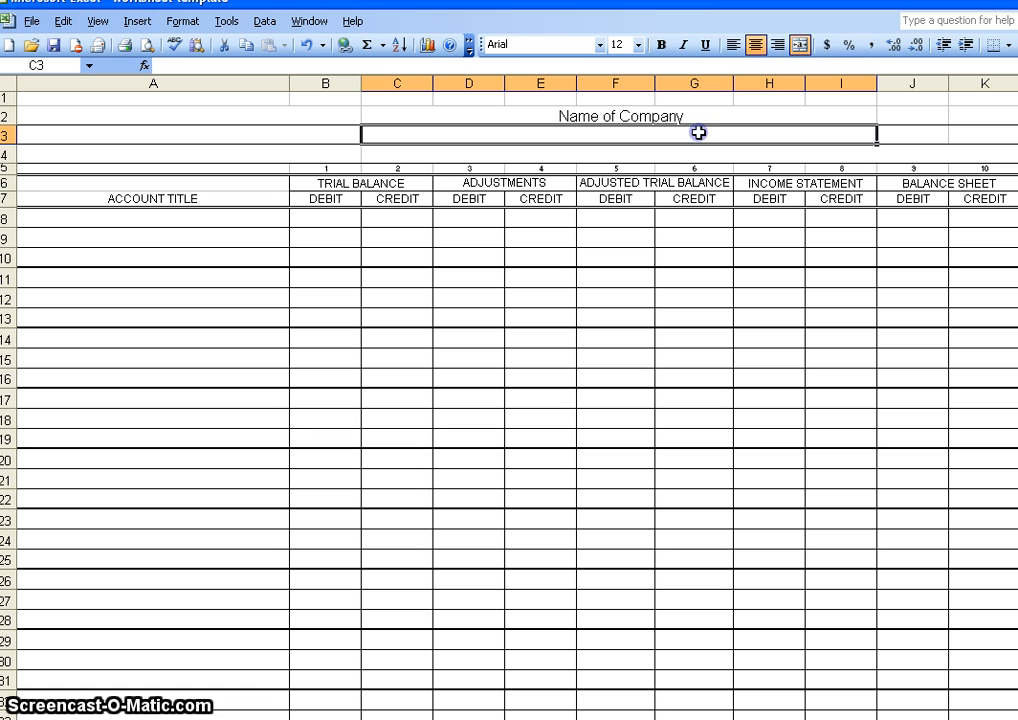
pyautogui.doubleClick(732, 135)
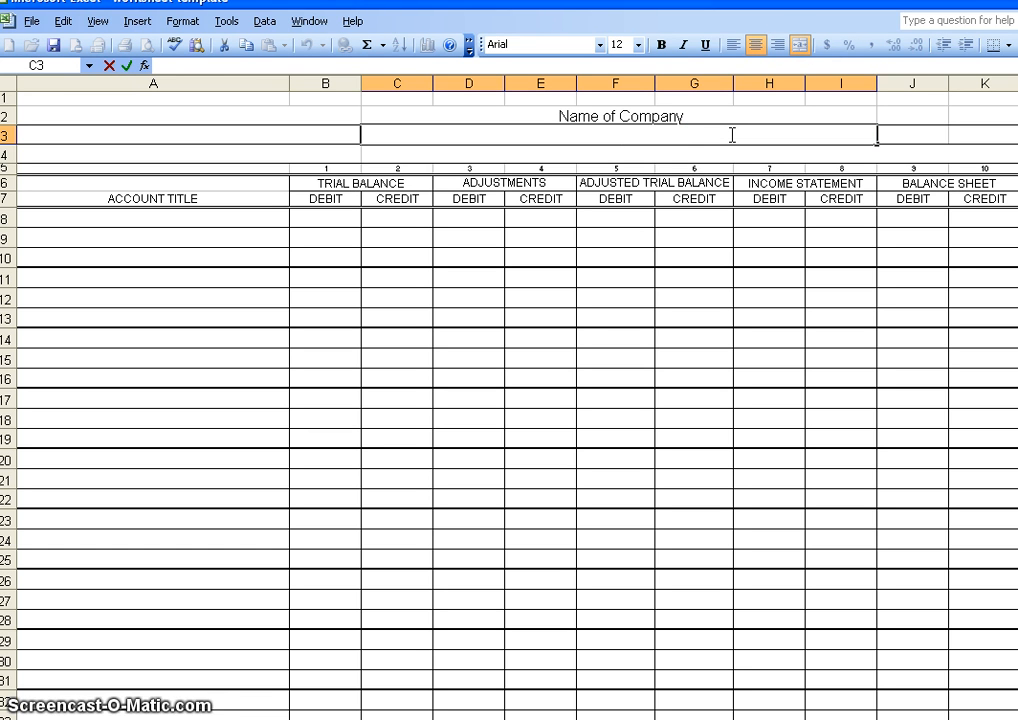
pyautogui.write('Worksheet')
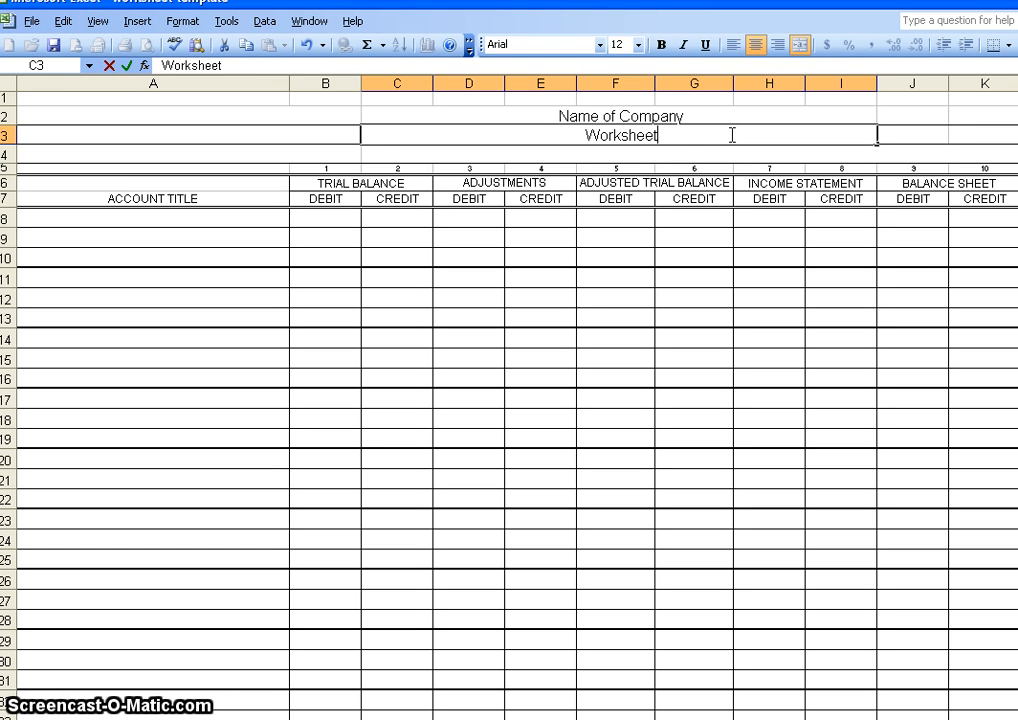
pyautogui.moveTo(381, 152); pyautogui.dragTo(859, 155)
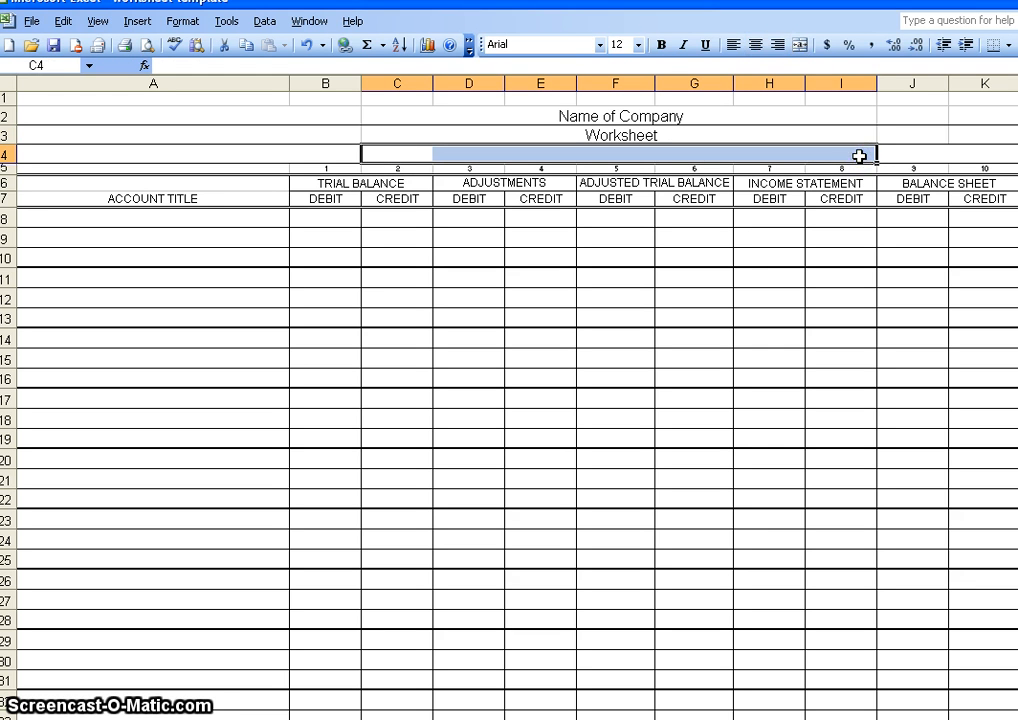
# Step: Merge C4:I4 and enter 'For Fiscal Period Ended Month, Day, Year'
pyautogui.click(800, 45)
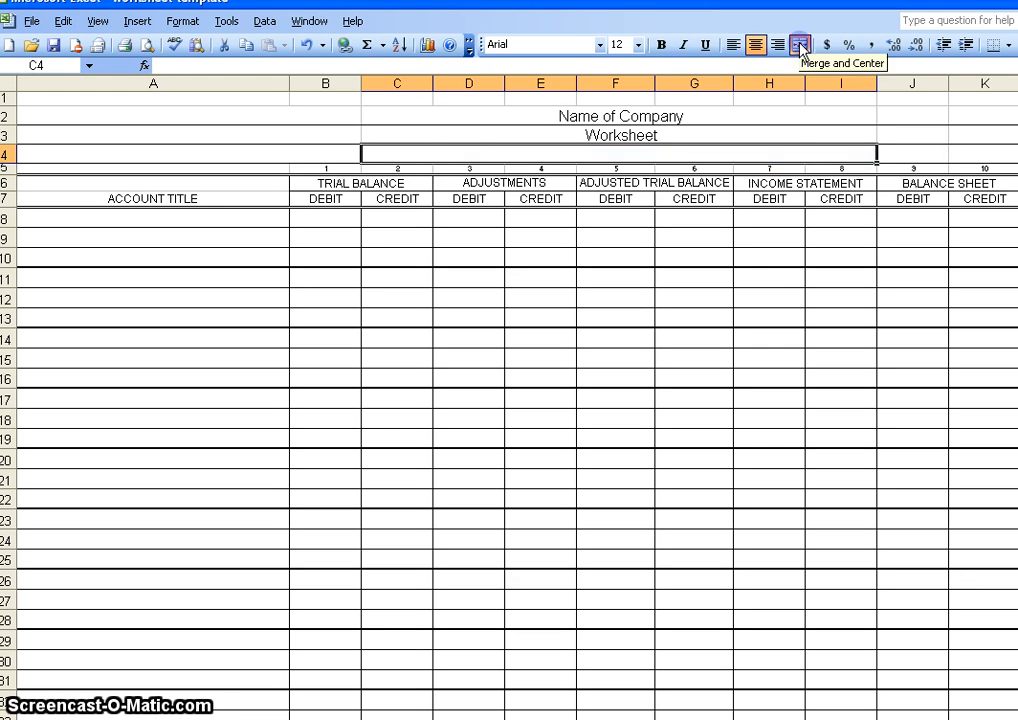
pyautogui.doubleClick(656, 152)
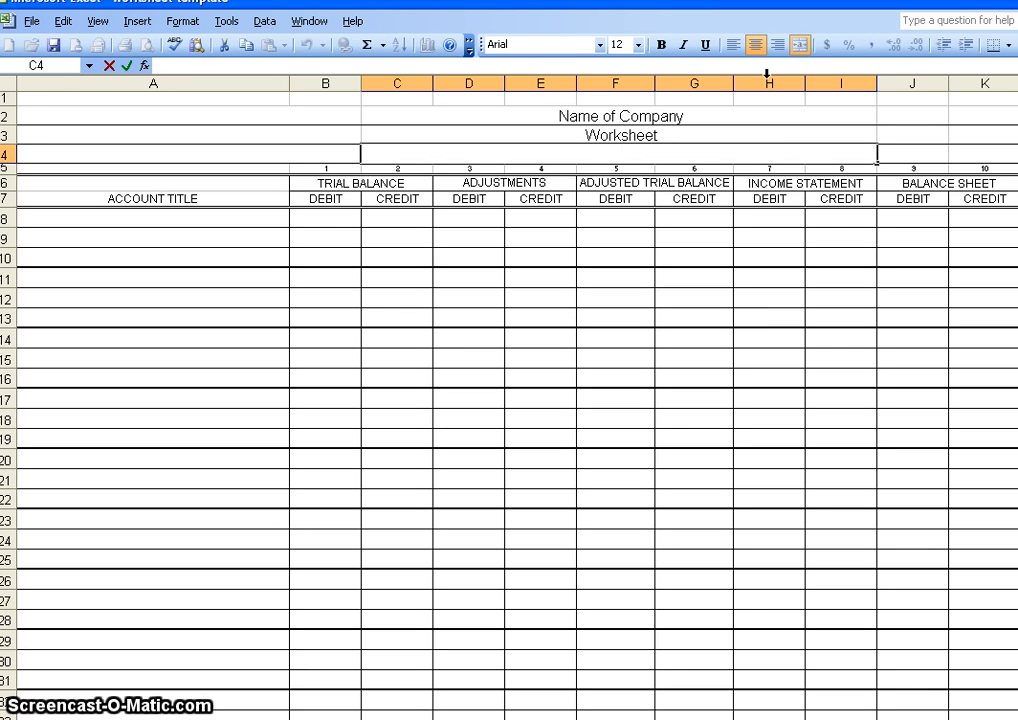
pyautogui.write('For Fisp')
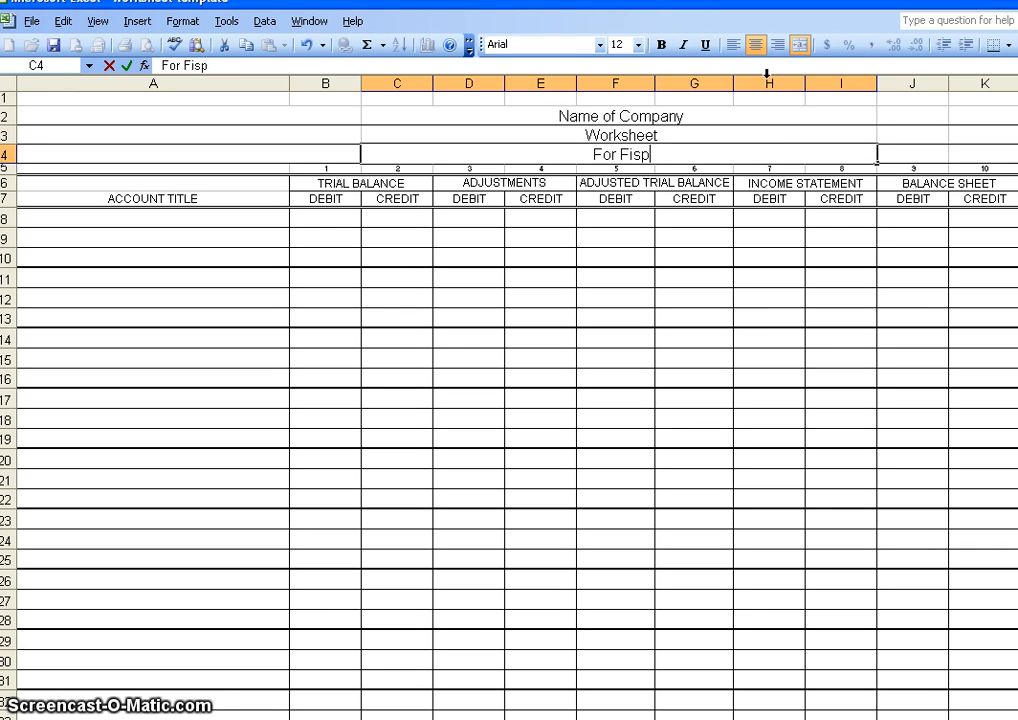
pyautogui.press('BackSpace')
pyautogui.write('cal')
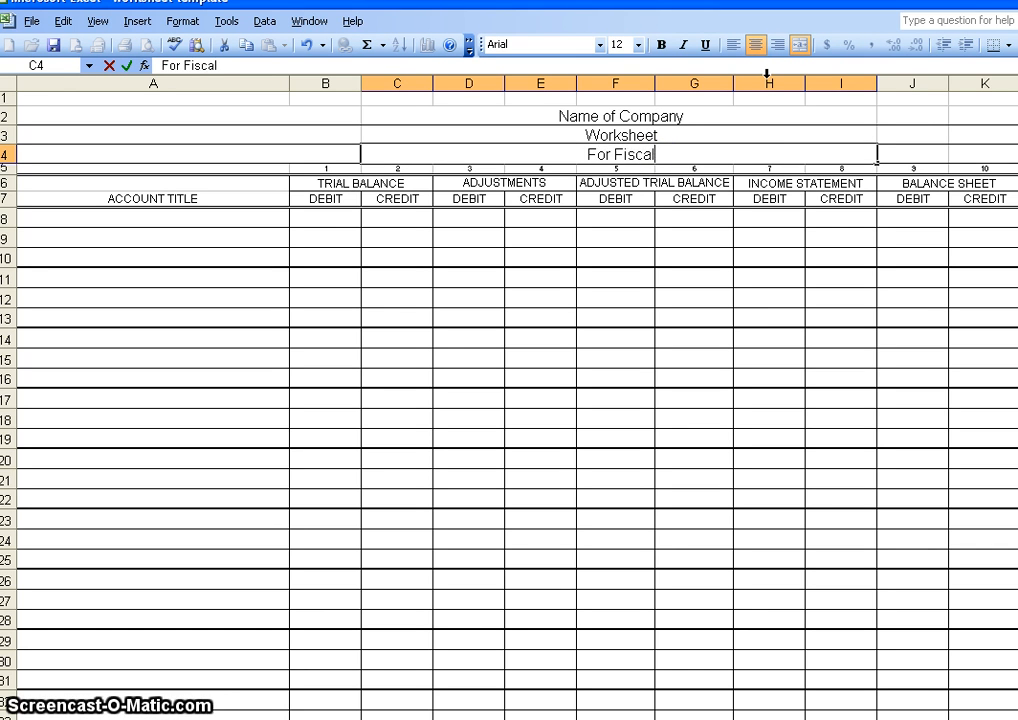
pyautogui.write(' Period Ended,')
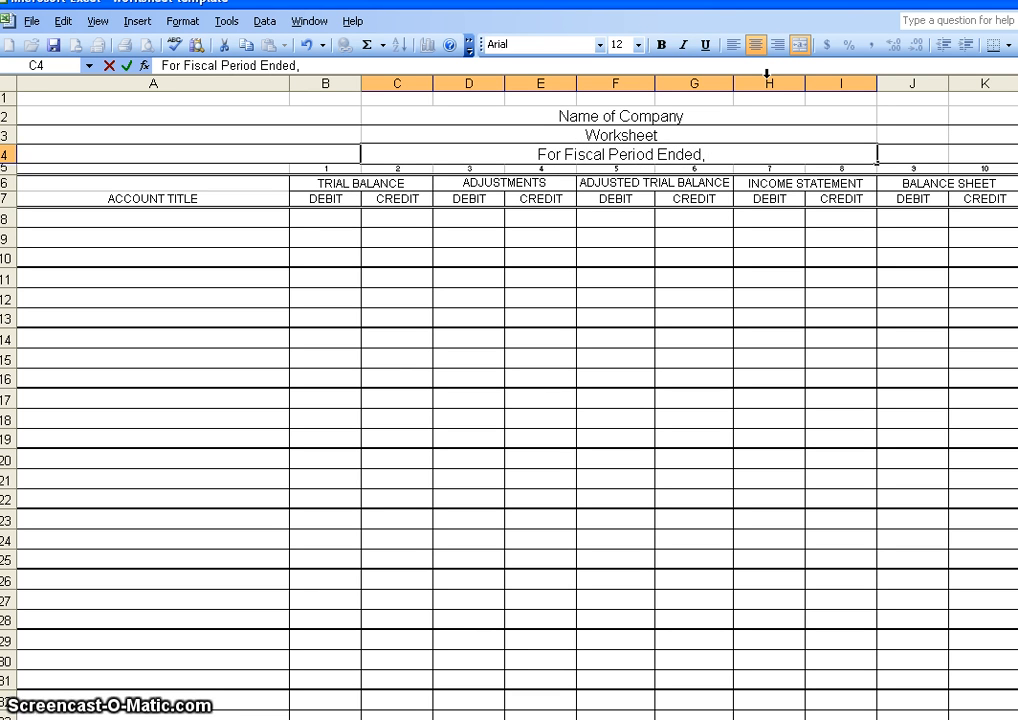
pyautogui.press('BackSpace')
pyautogui.press('BackSpace')
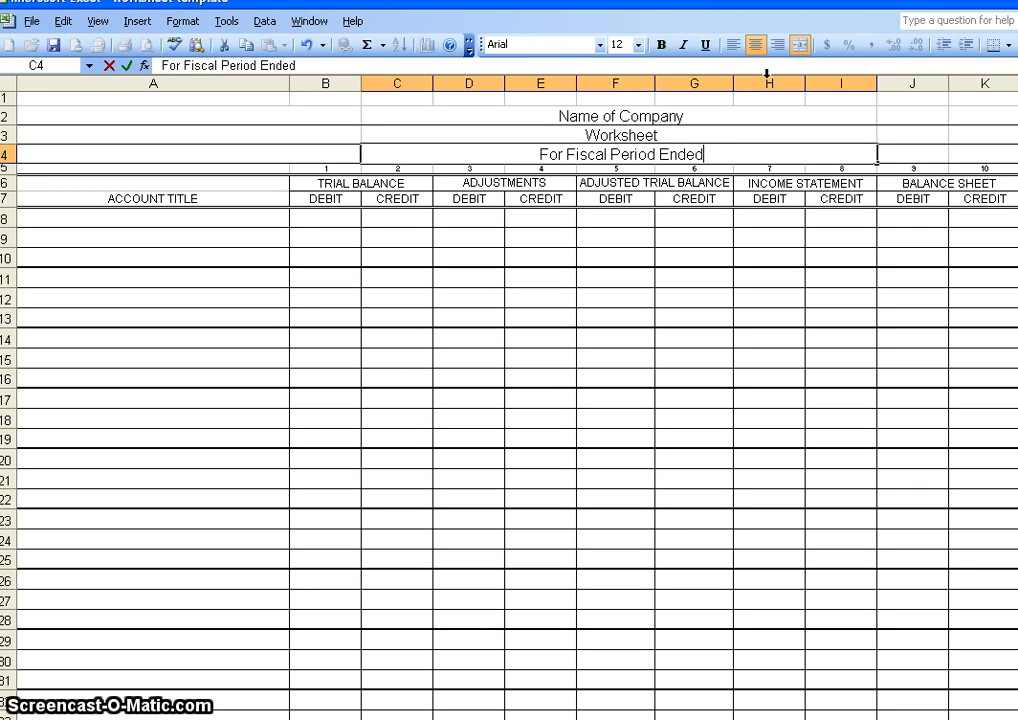
pyautogui.write('Month')
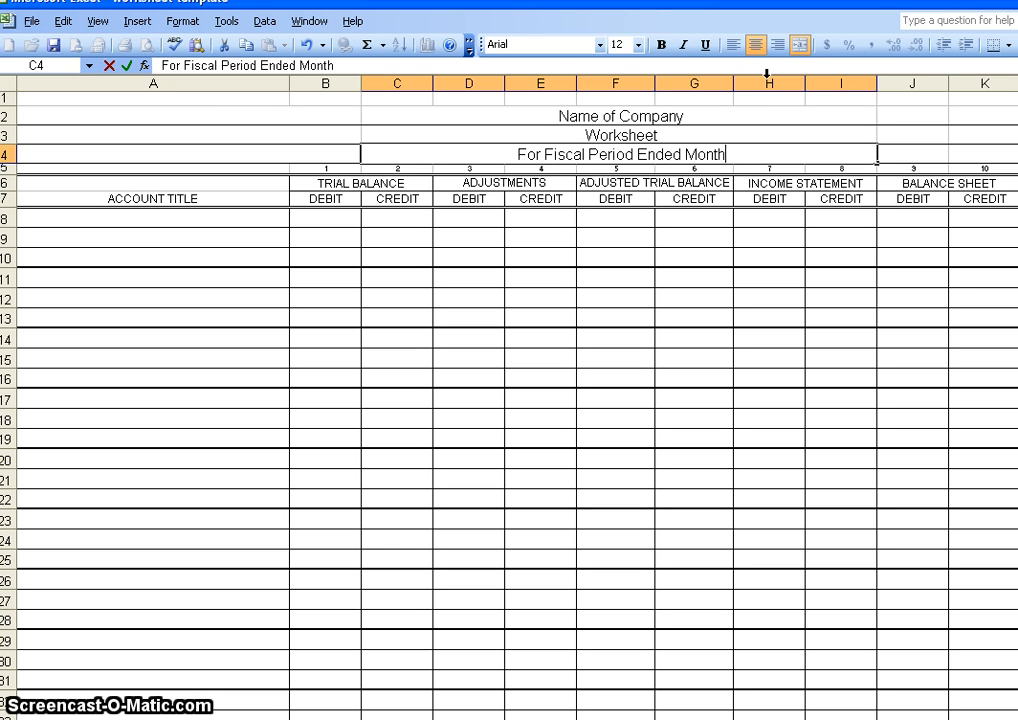
pyautogui.write(', Day')
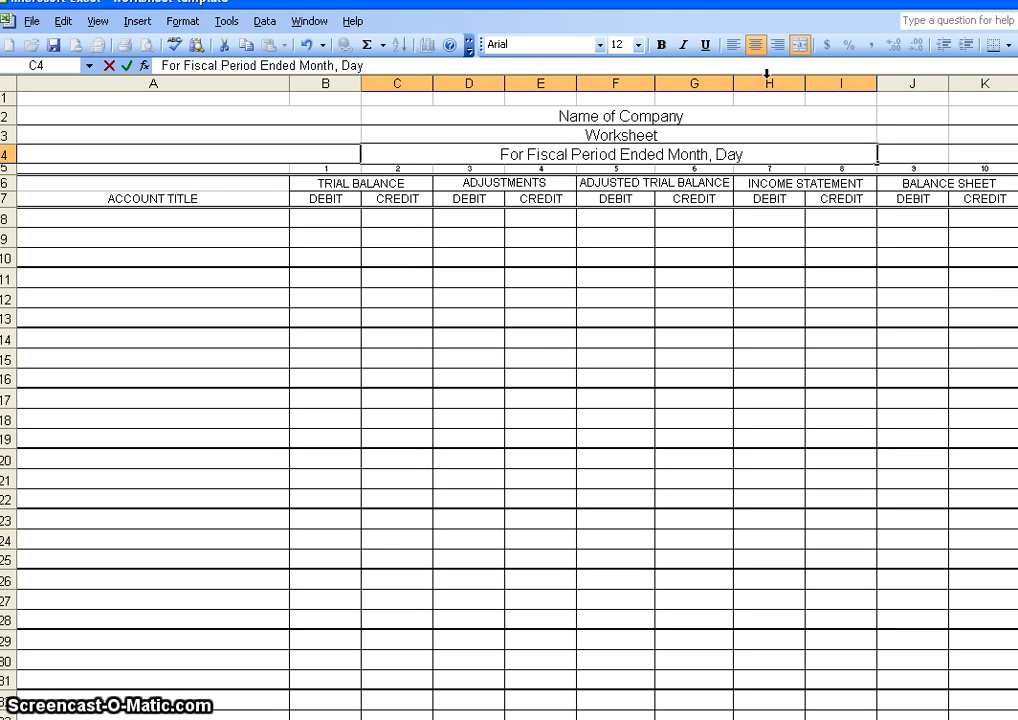
pyautogui.write(', Year')
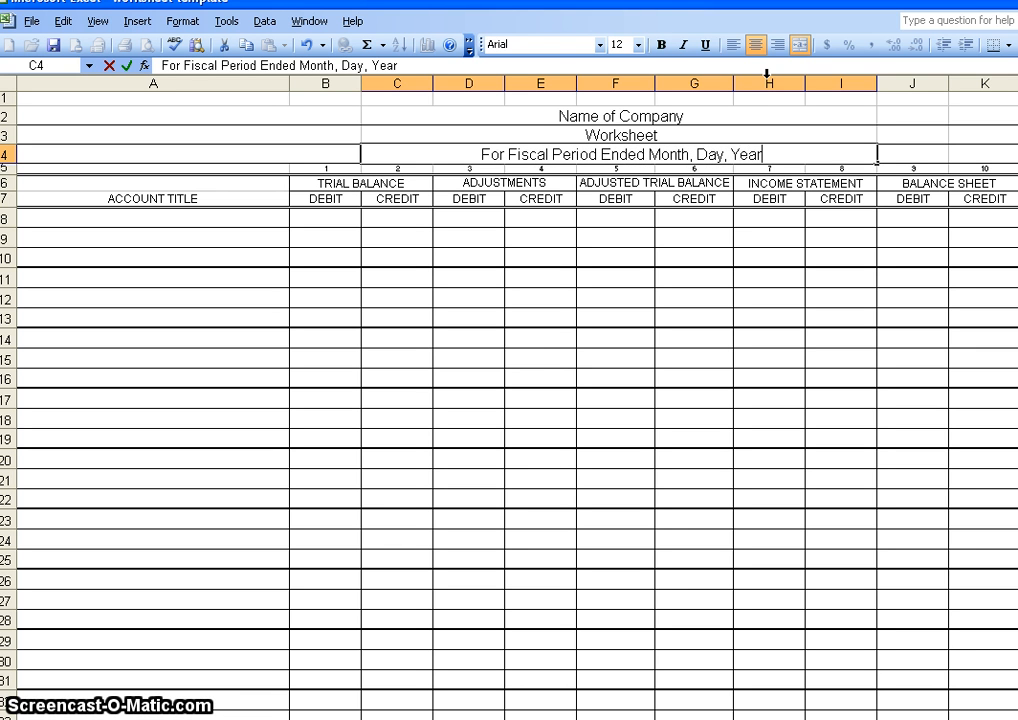
pyautogui.click(148, 219)
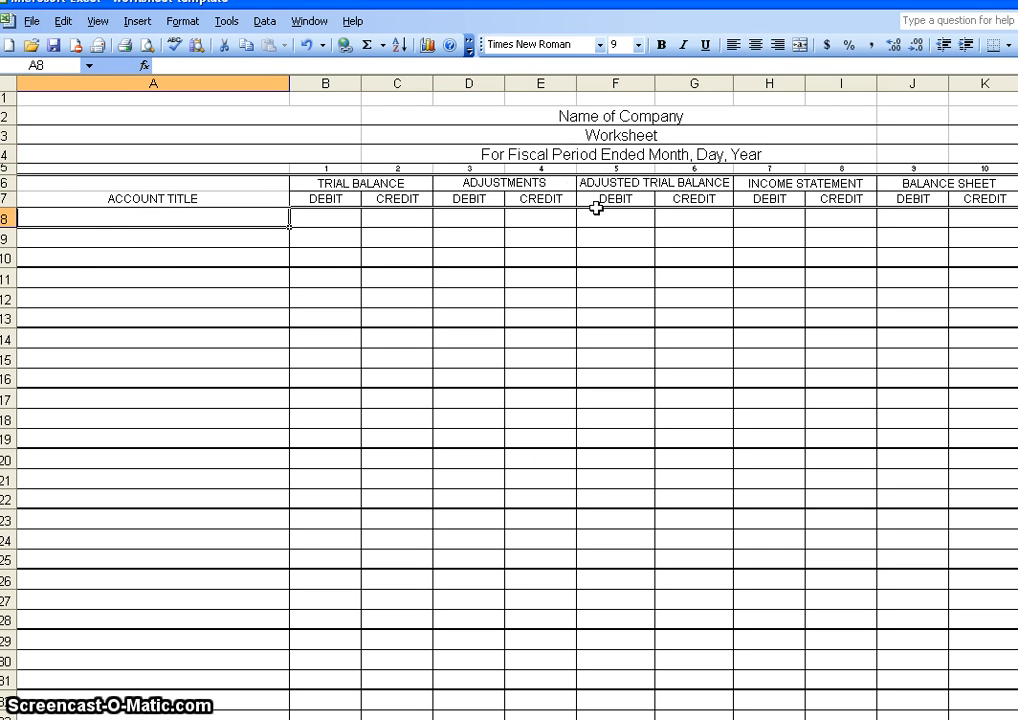
# Step: Enter the first account titles: Cash, Petty Cash, A/R--Breck School, A/R--Lincoln School
pyautogui.doubleClick(59, 218)
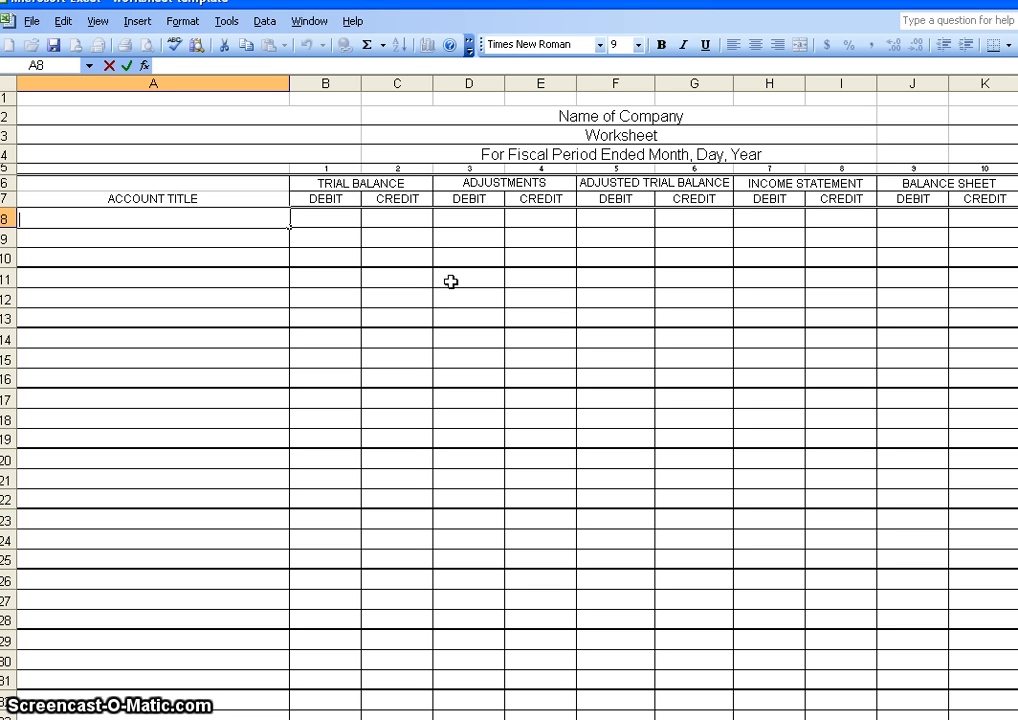
pyautogui.write('Cash')
pyautogui.press('Return')
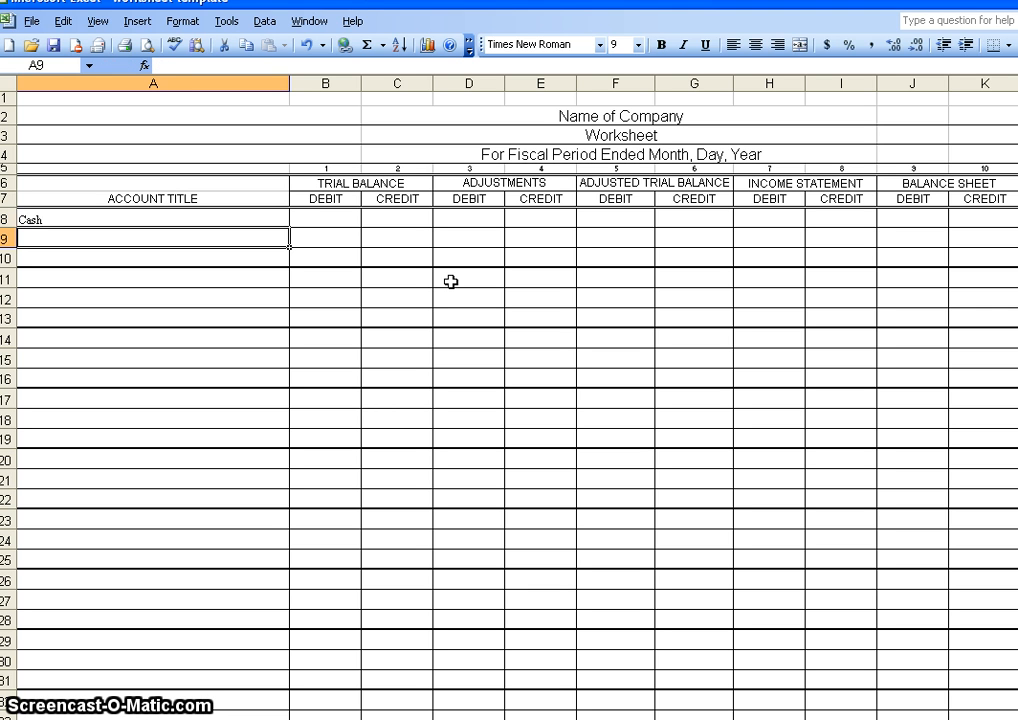
pyautogui.write('Petty')
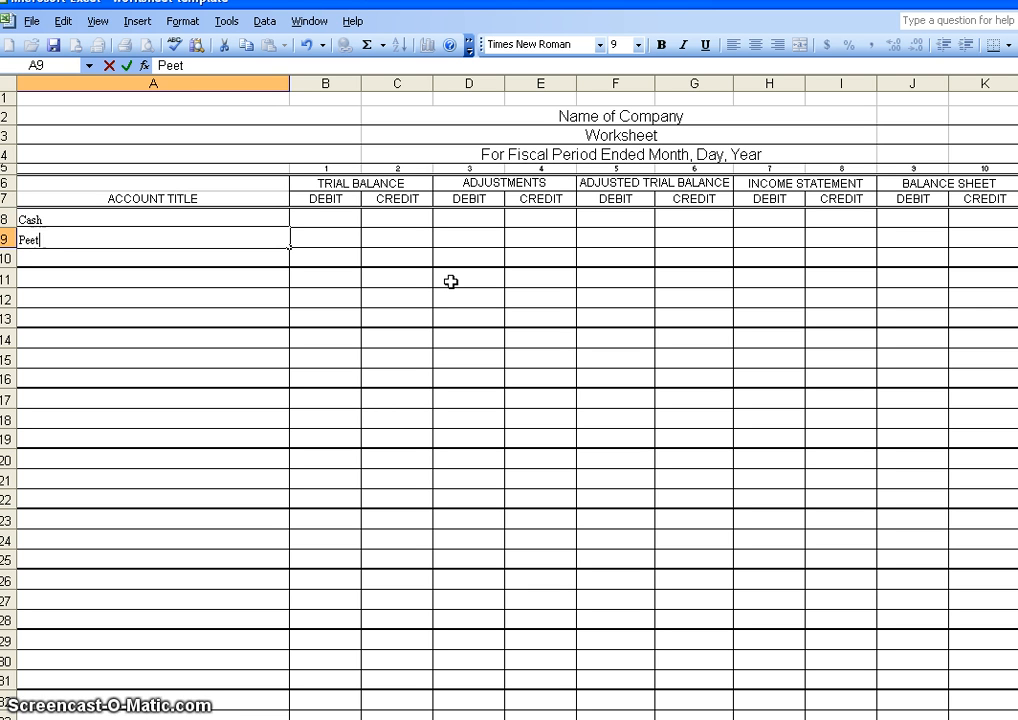
pyautogui.press('BackSpace')
pyautogui.press('BackSpace')
pyautogui.press('BackSpace')
pyautogui.write('ty Cash')
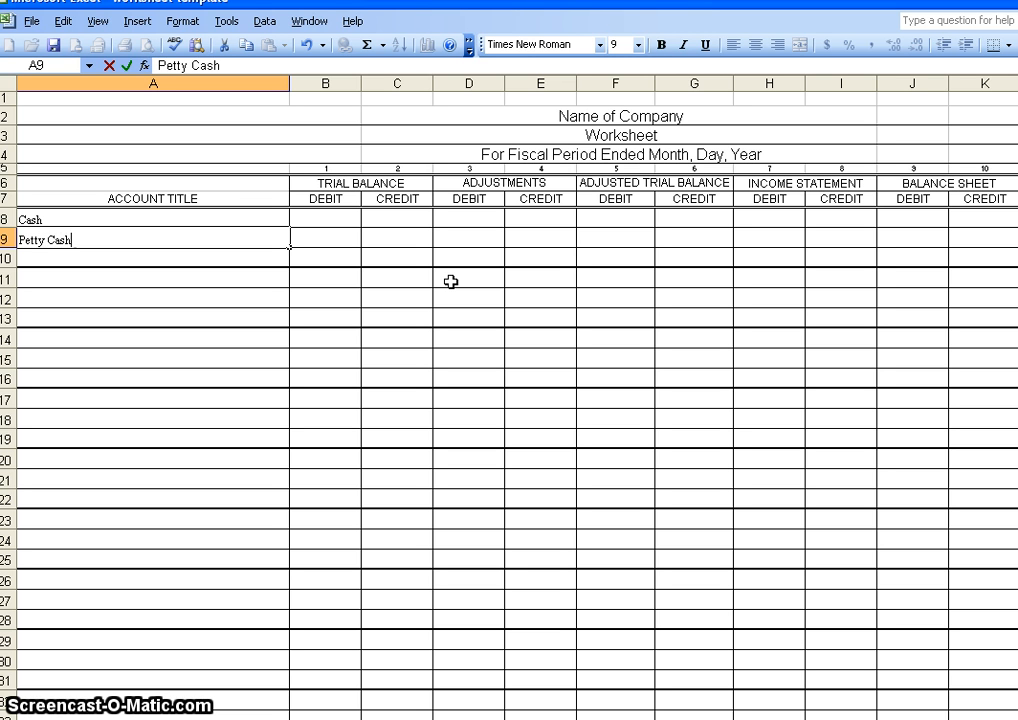
pyautogui.press('Return')
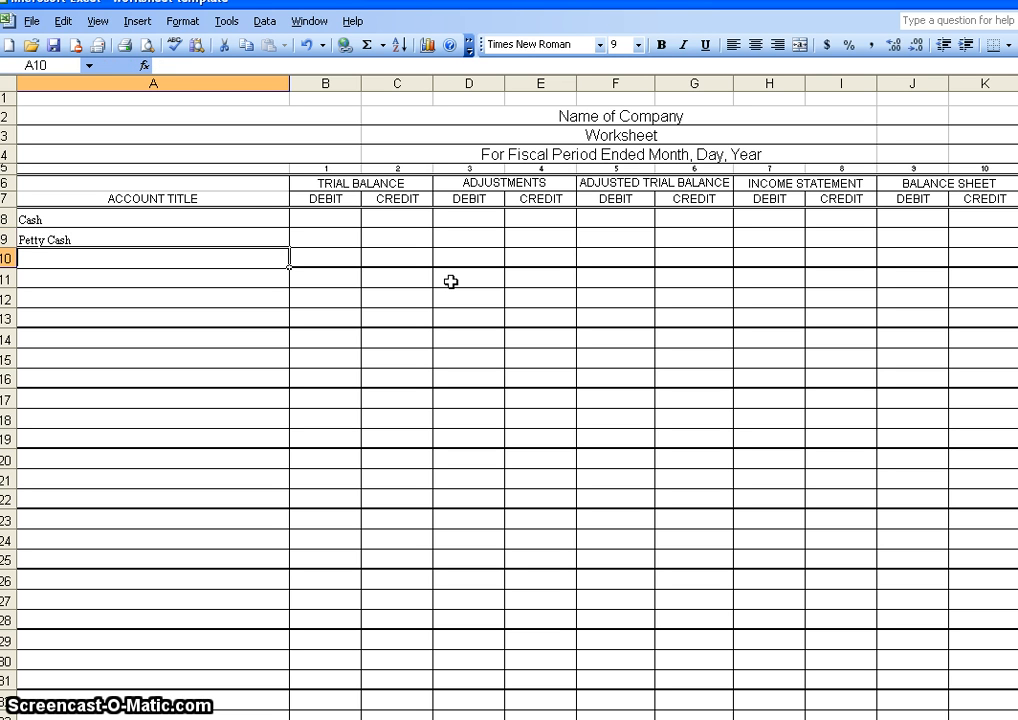
pyautogui.write('A/')
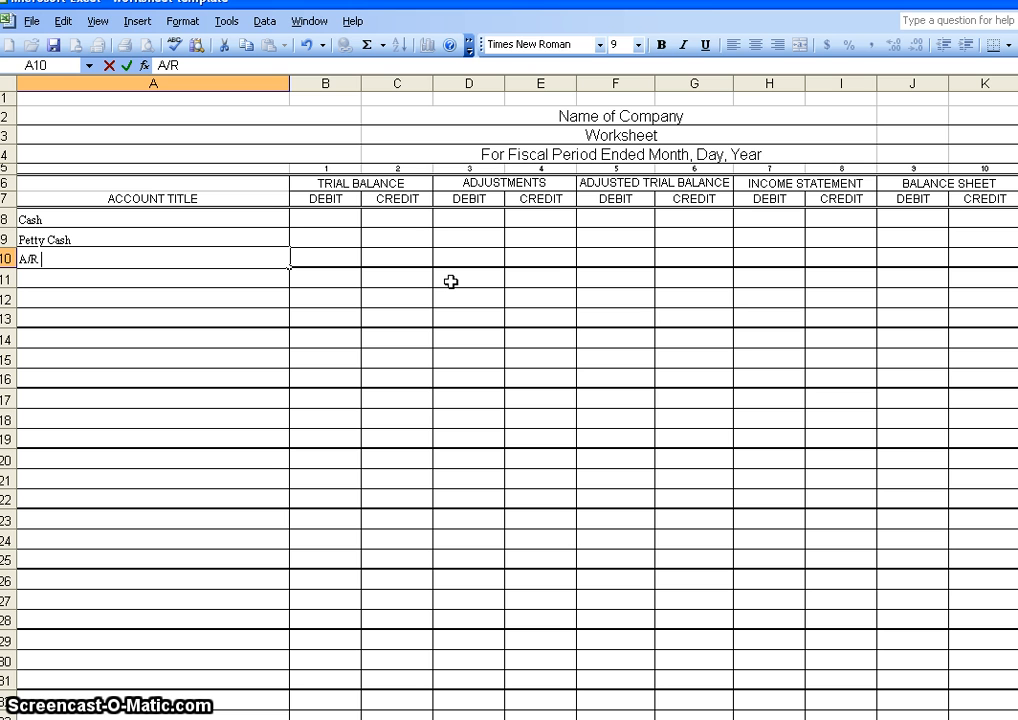
pyautogui.write('R --Brec')
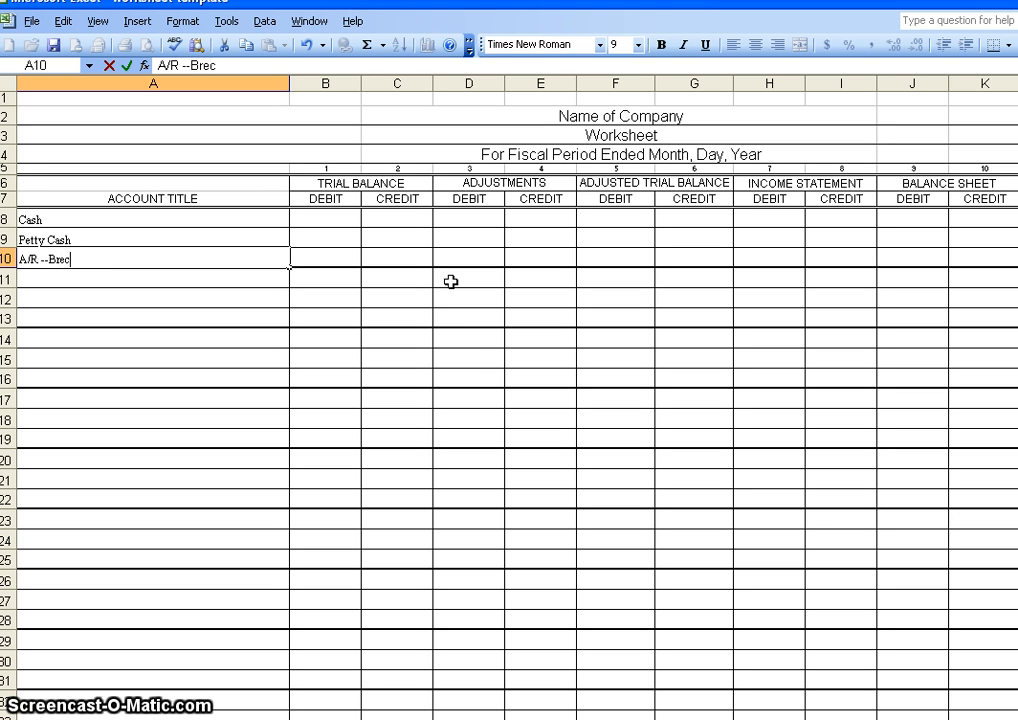
pyautogui.write('k School')
pyautogui.press('Return')
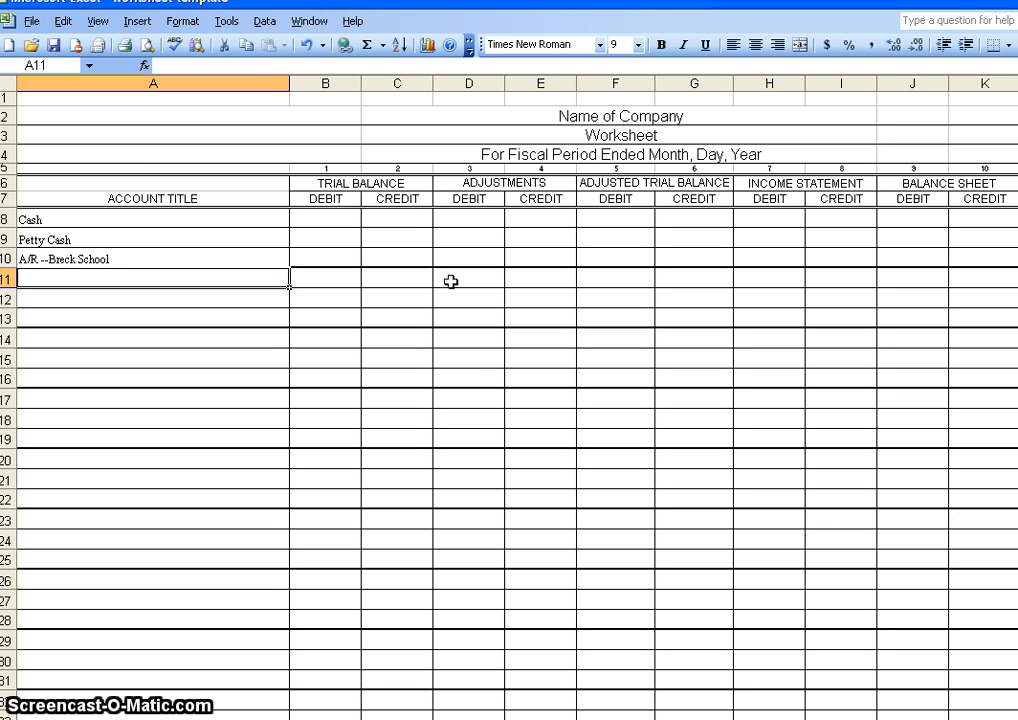
pyautogui.write('A/R')
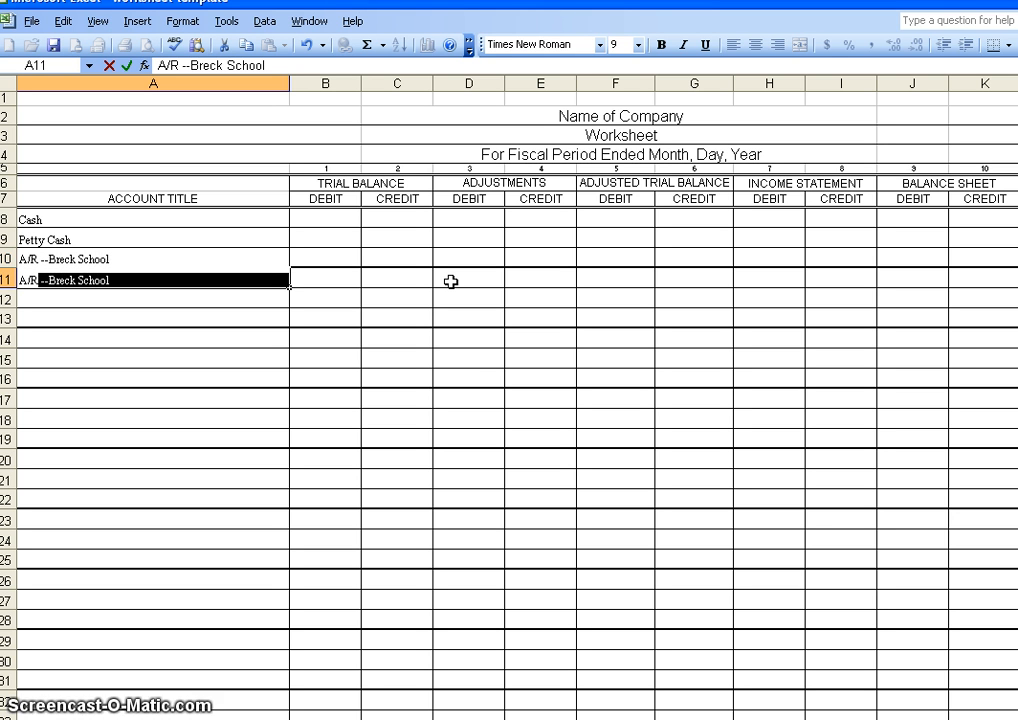
pyautogui.write('-- Lincoln Sch')
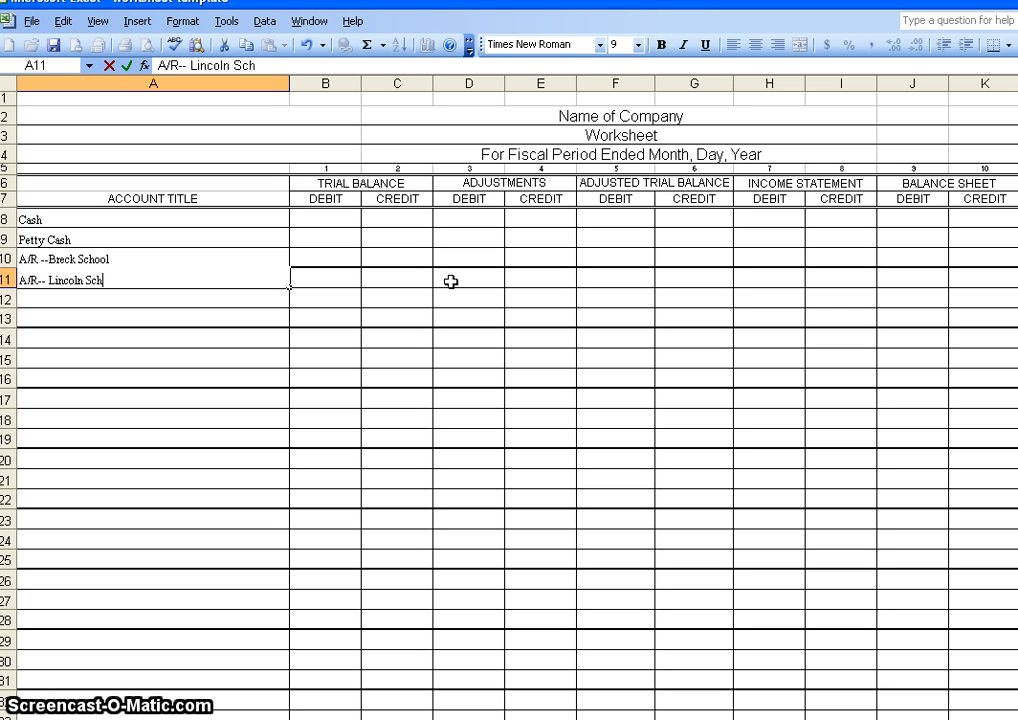
pyautogui.write('ool')
pyautogui.press('Return')
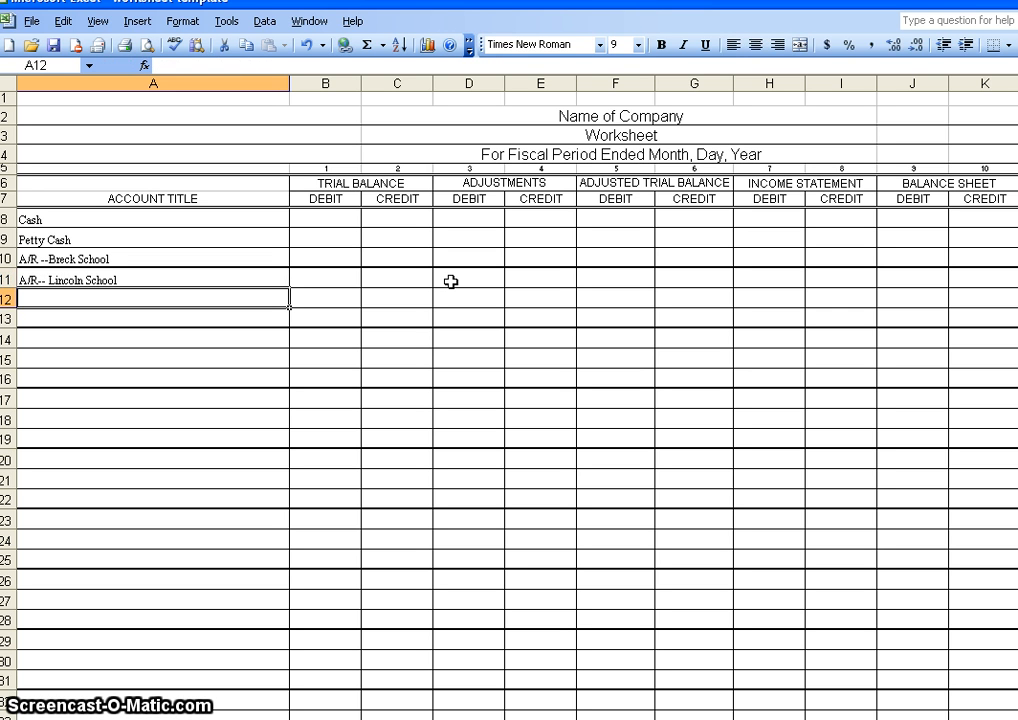
# Step: Add Supplies, Prepaid Insurance, A/P--Dunnel Supplies, A/P--Voiles Office Supplies and the owner's Capital account
pyautogui.write('Supplies')
pyautogui.press('Return')
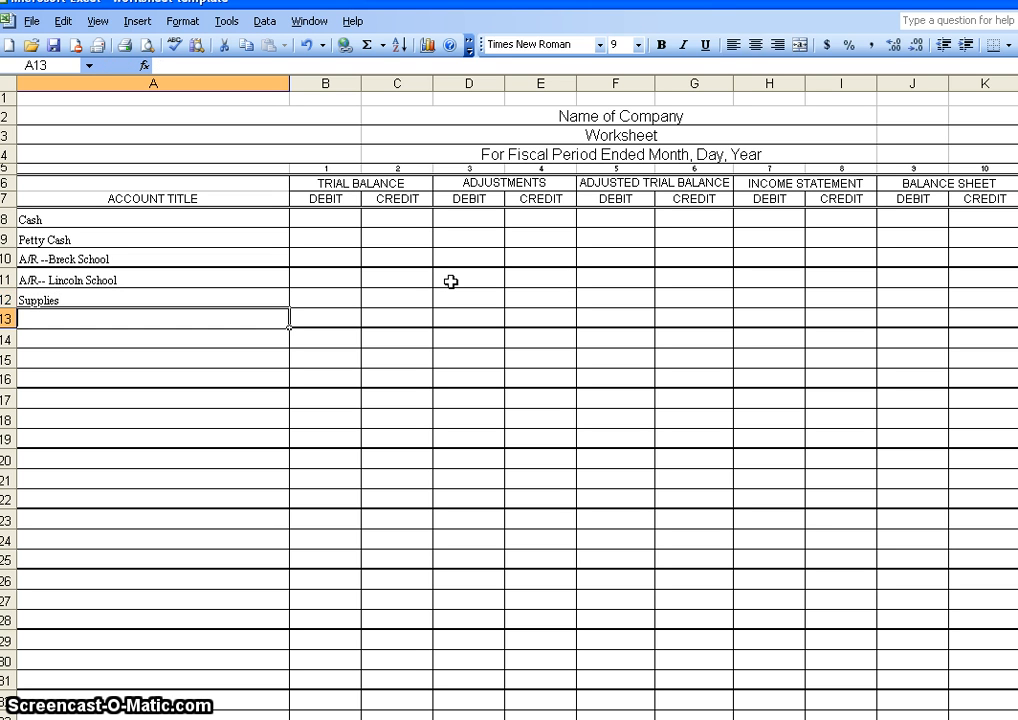
pyautogui.write('Prepaid Insuran')
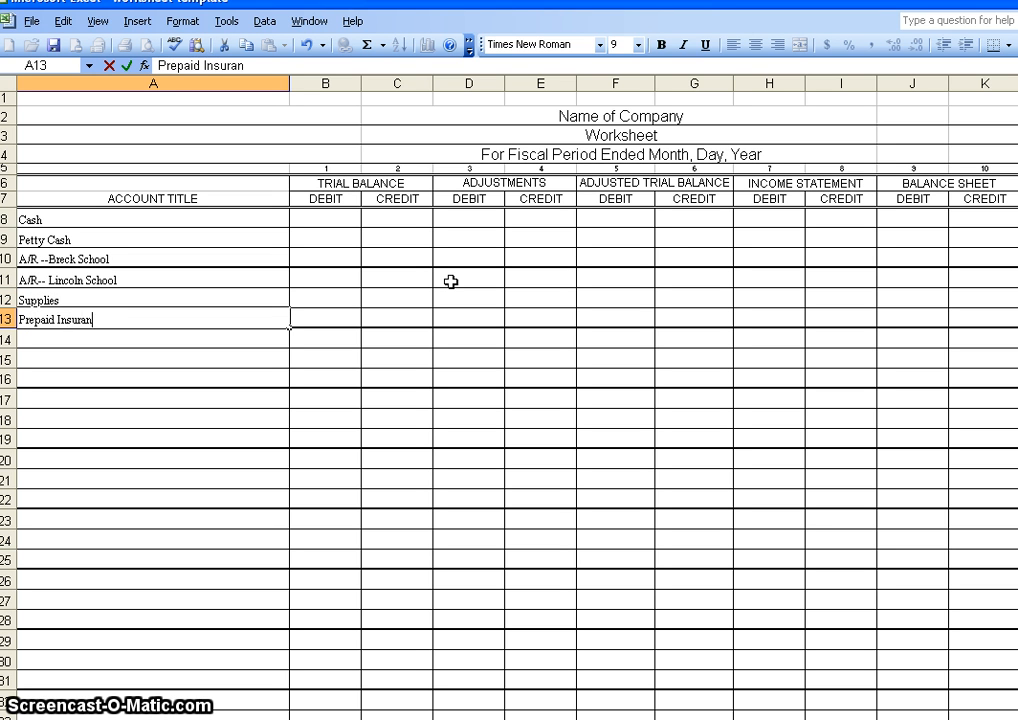
pyautogui.write('ce')
pyautogui.press('Return')
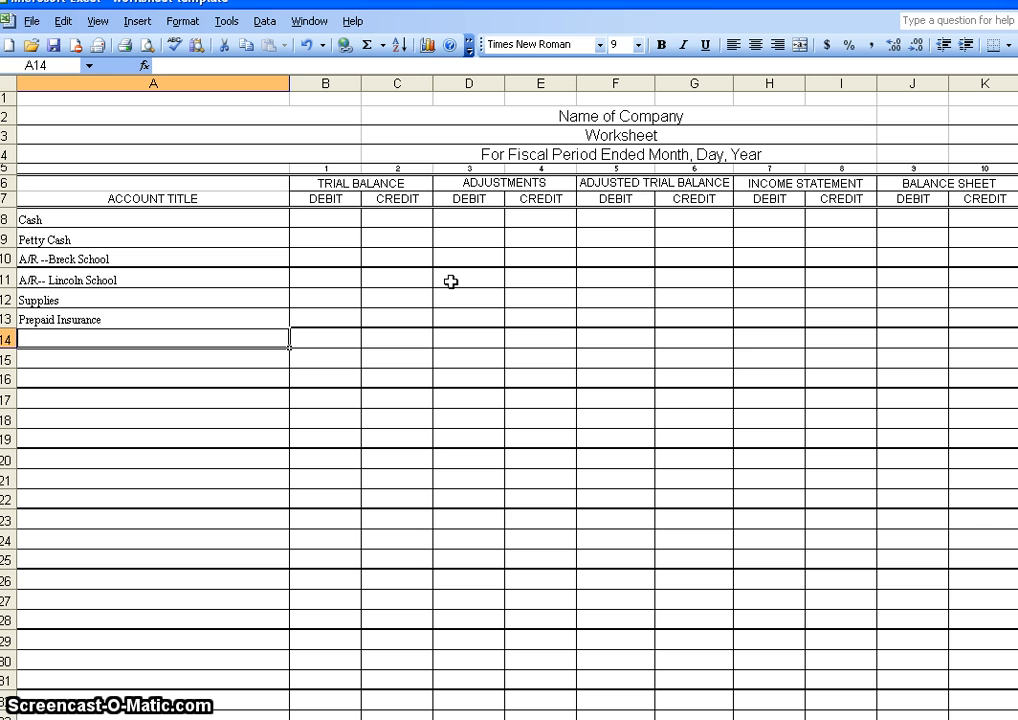
pyautogui.write('A/P')
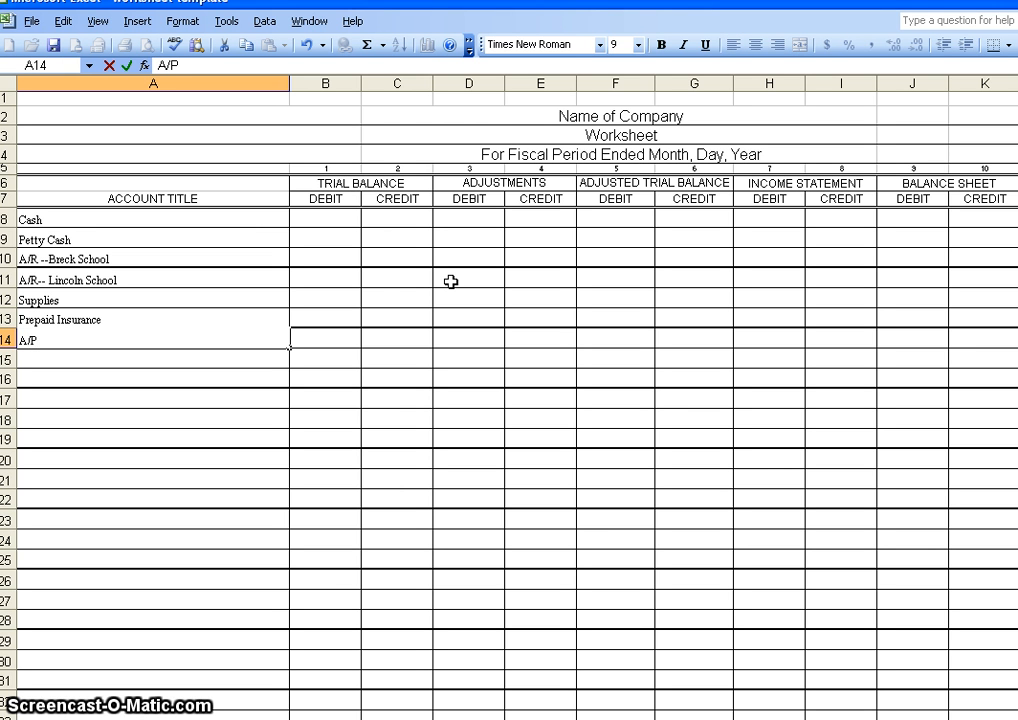
pyautogui.write('--Dunn')
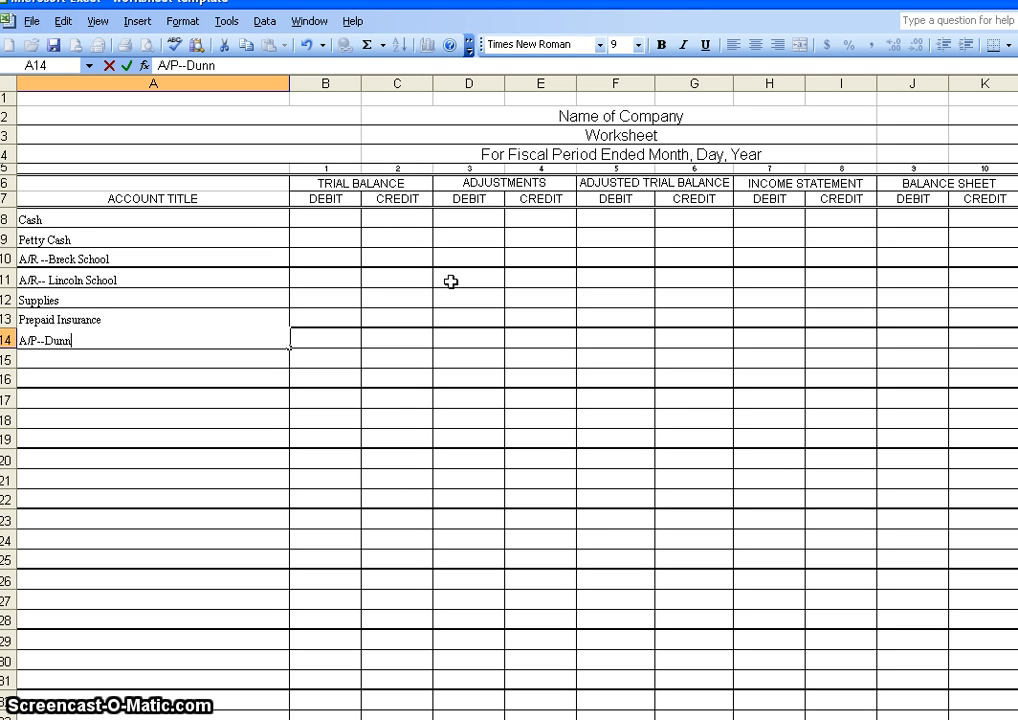
pyautogui.write('el Supplies')
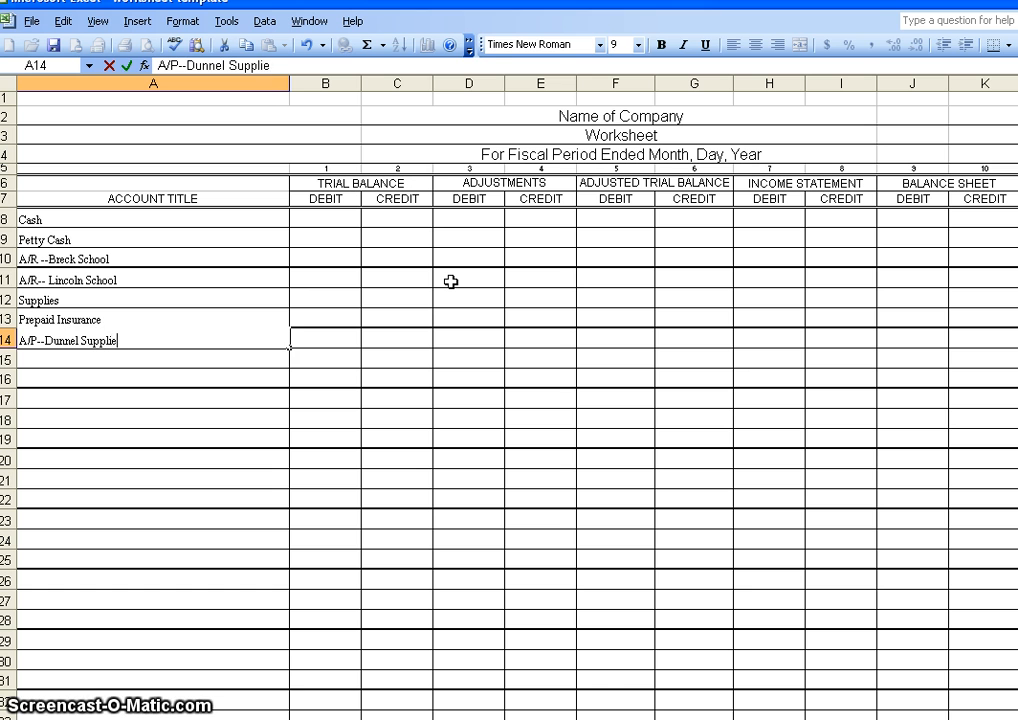
pyautogui.press('Return')
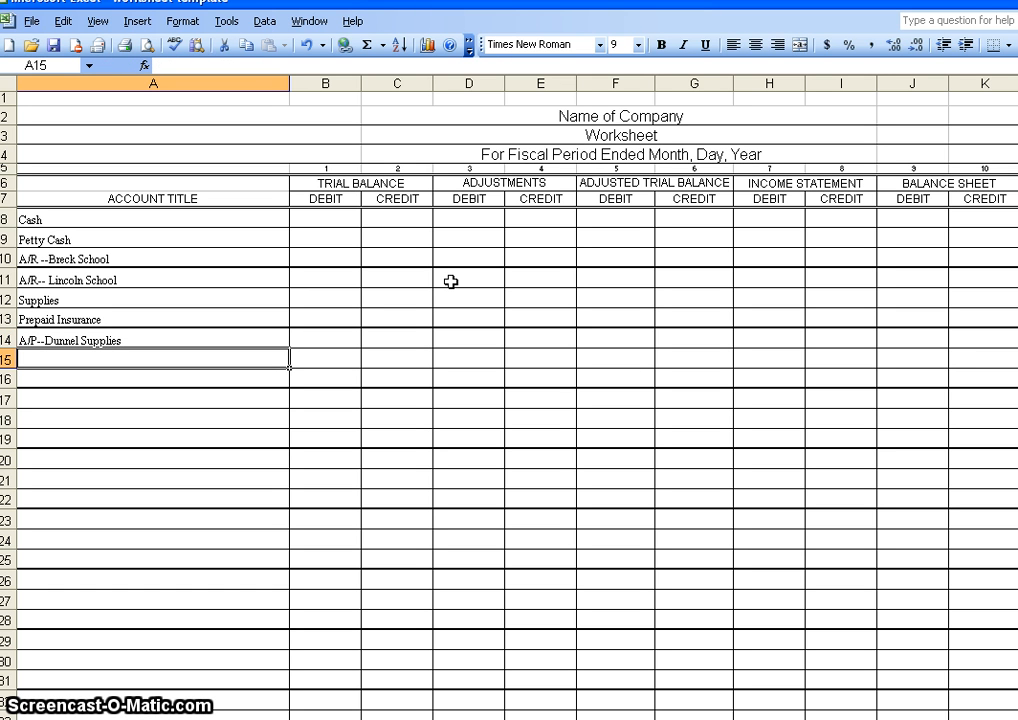
pyautogui.write('A/P ')
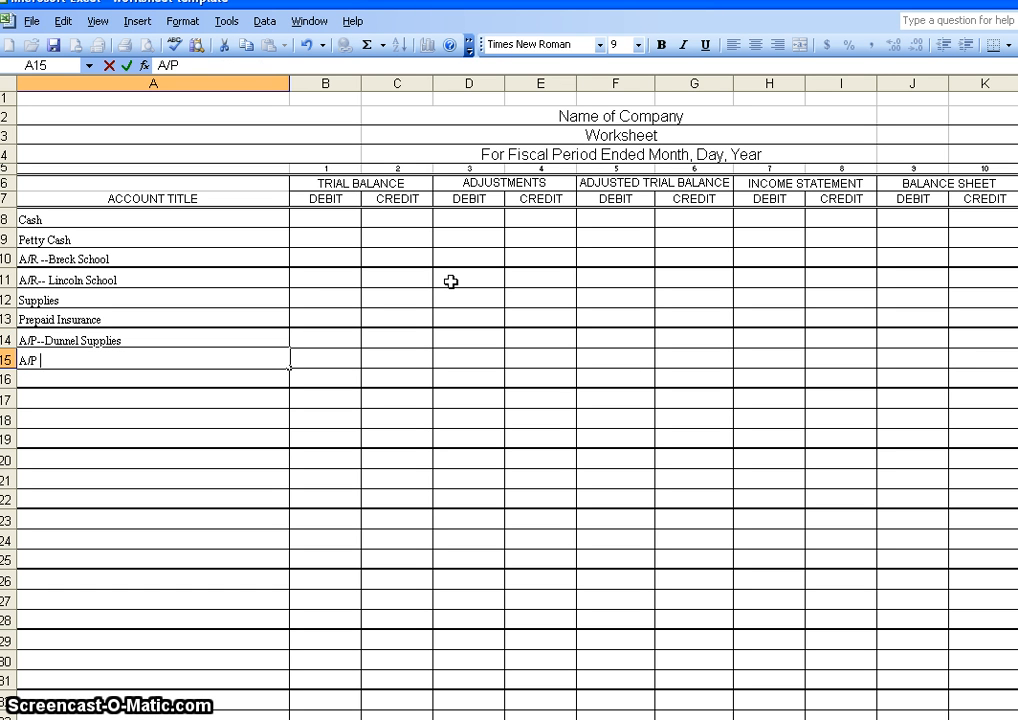
pyautogui.write('V')
pyautogui.press('BackSpace')
pyautogui.press('BackSpace')
pyautogui.write('--Voiles Office')
pyautogui.write('Supplies')
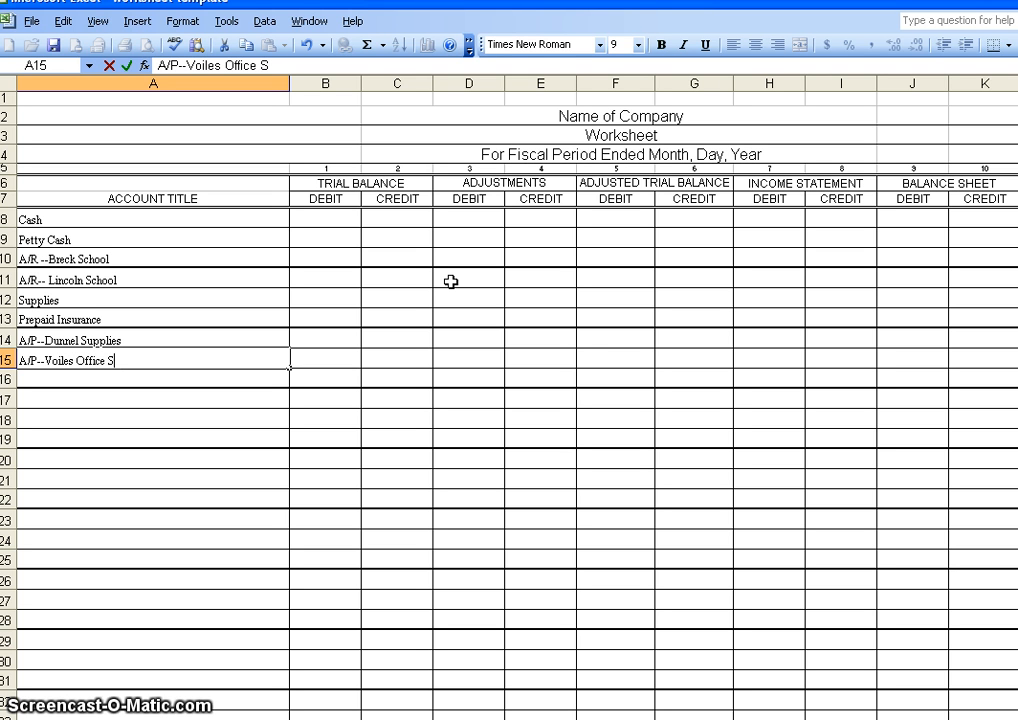
pyautogui.press('Return')
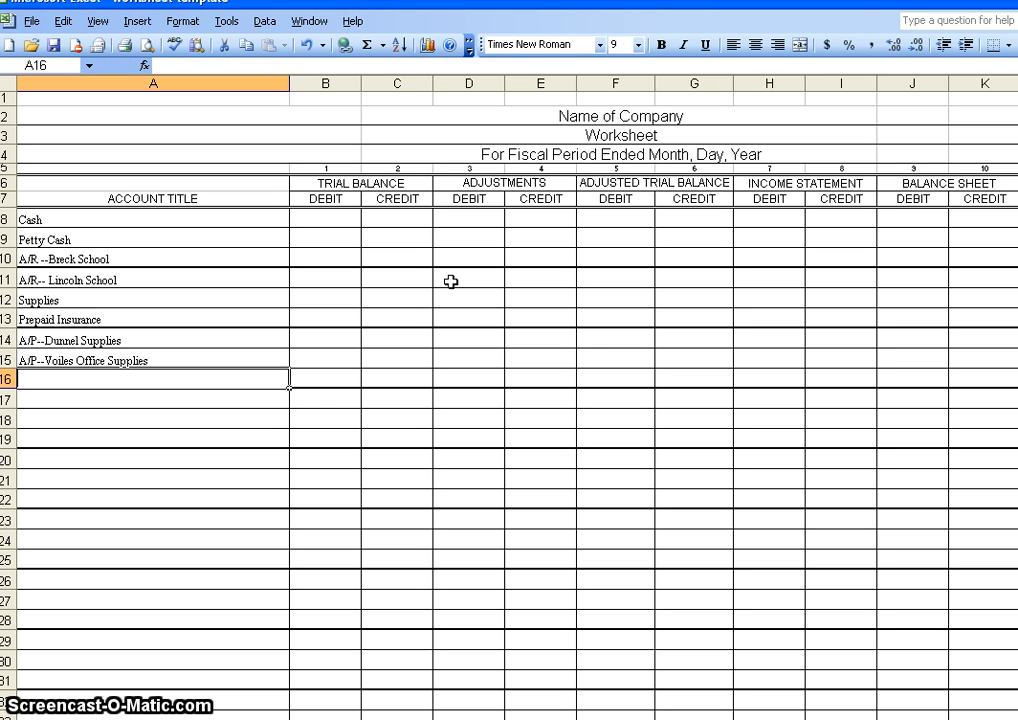
pyautogui.write('Caleb')
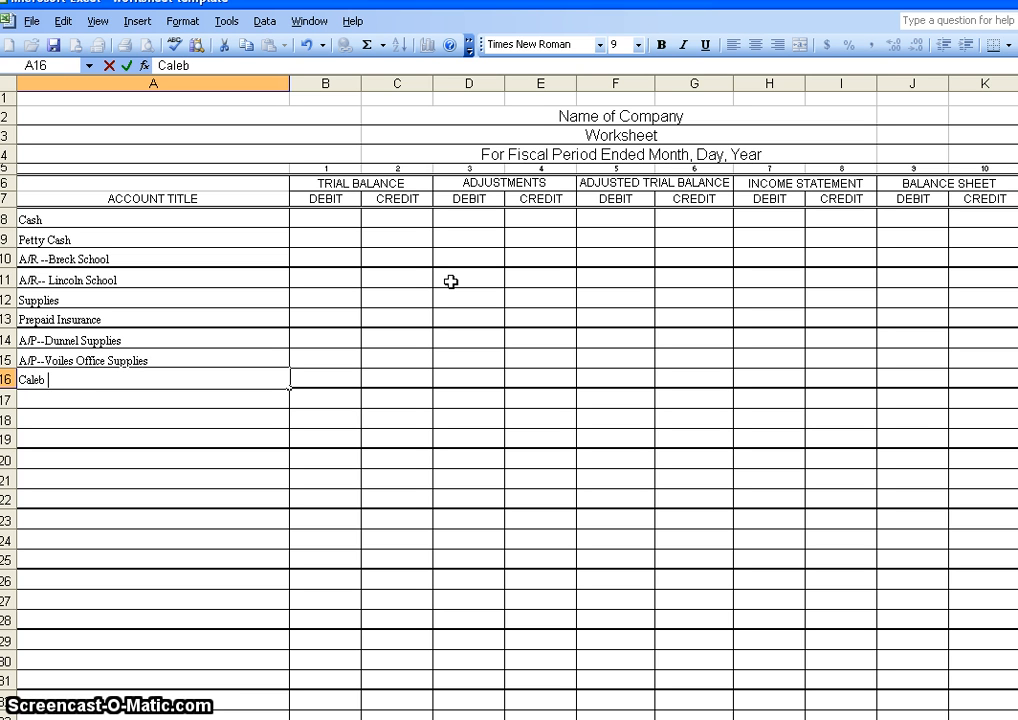
pyautogui.write(' Christian')
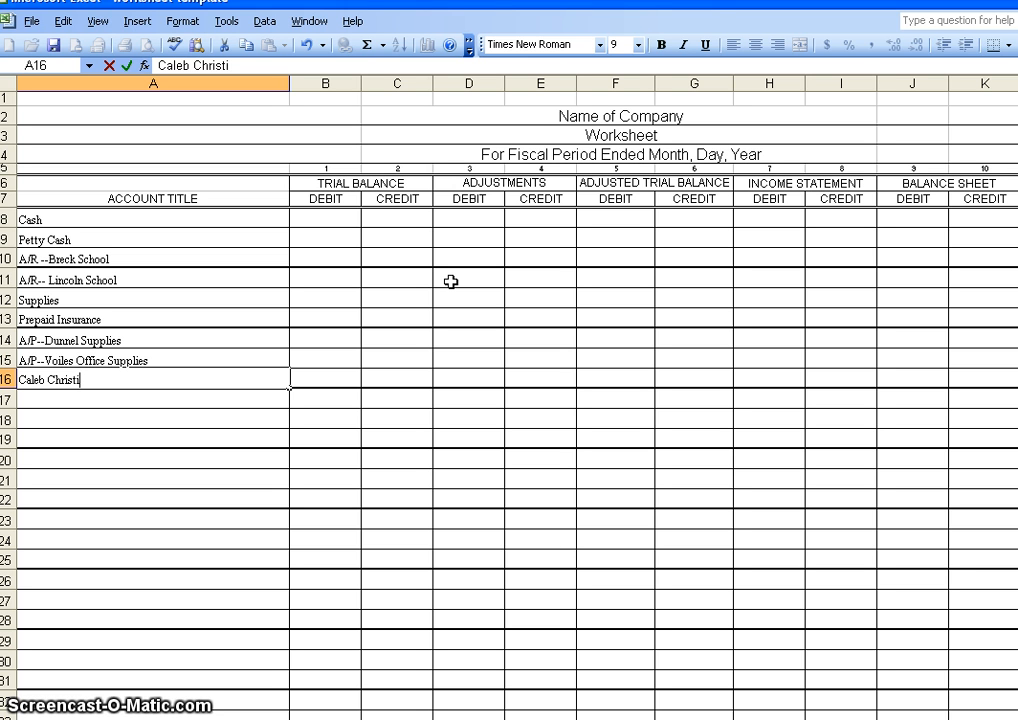
pyautogui.write('anson, Capi')
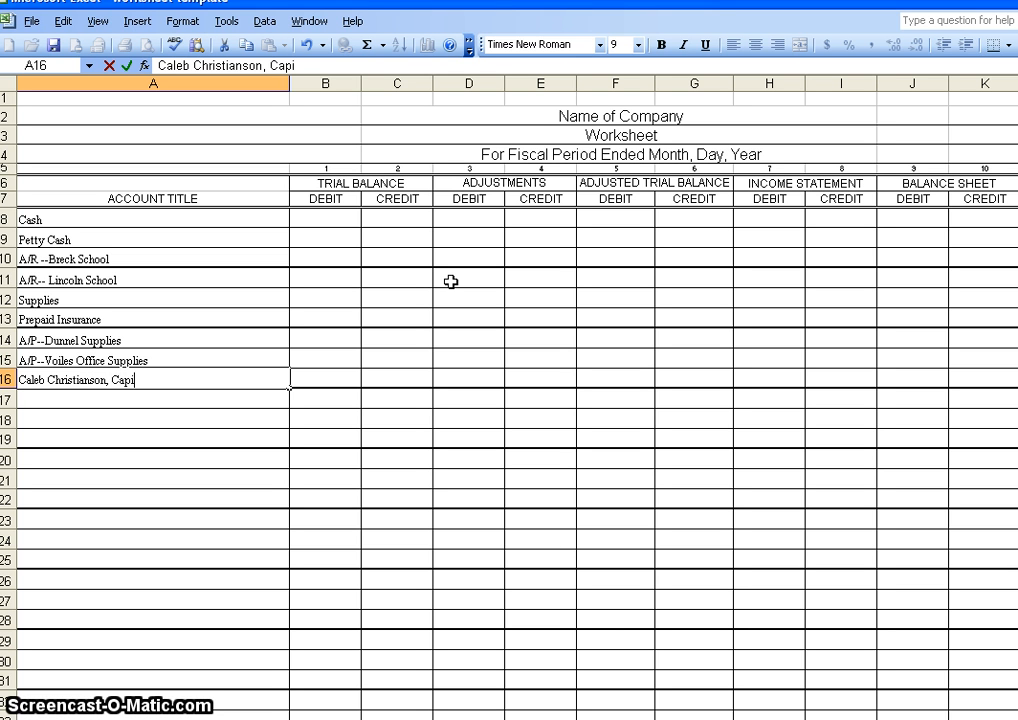
pyautogui.write('tal')
pyautogui.press('Return')
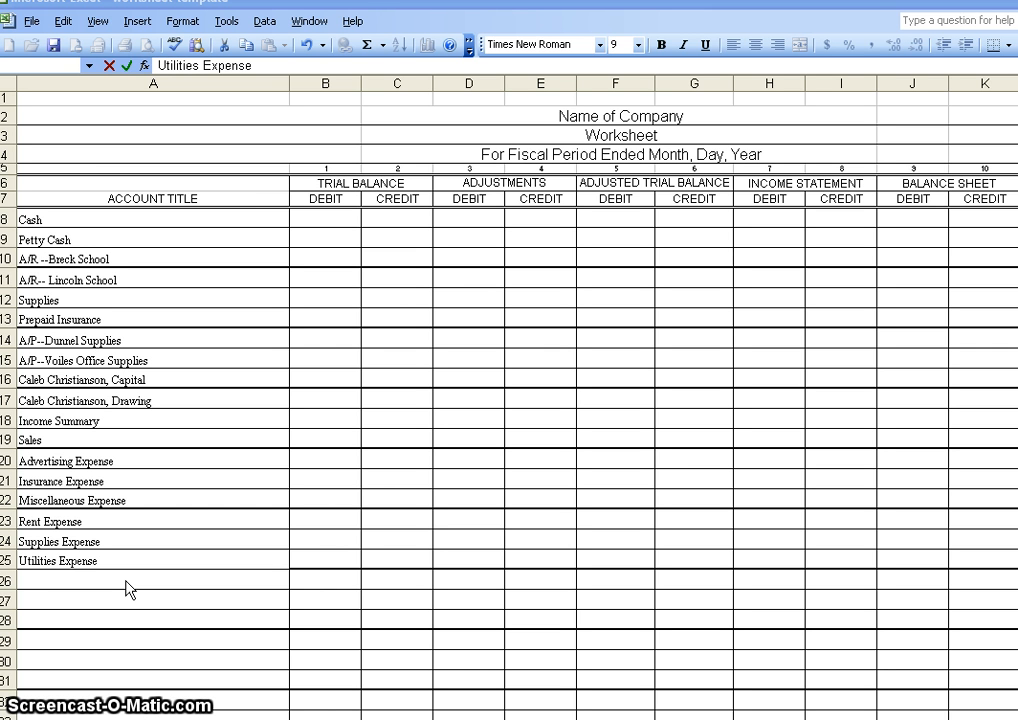
# Step: Enter debits: Cash 16410, Petty Cash 200, Breck 135, Lincoln 50, Supplies 1460, Prepaid Insurance 960
pyautogui.click(318, 219)
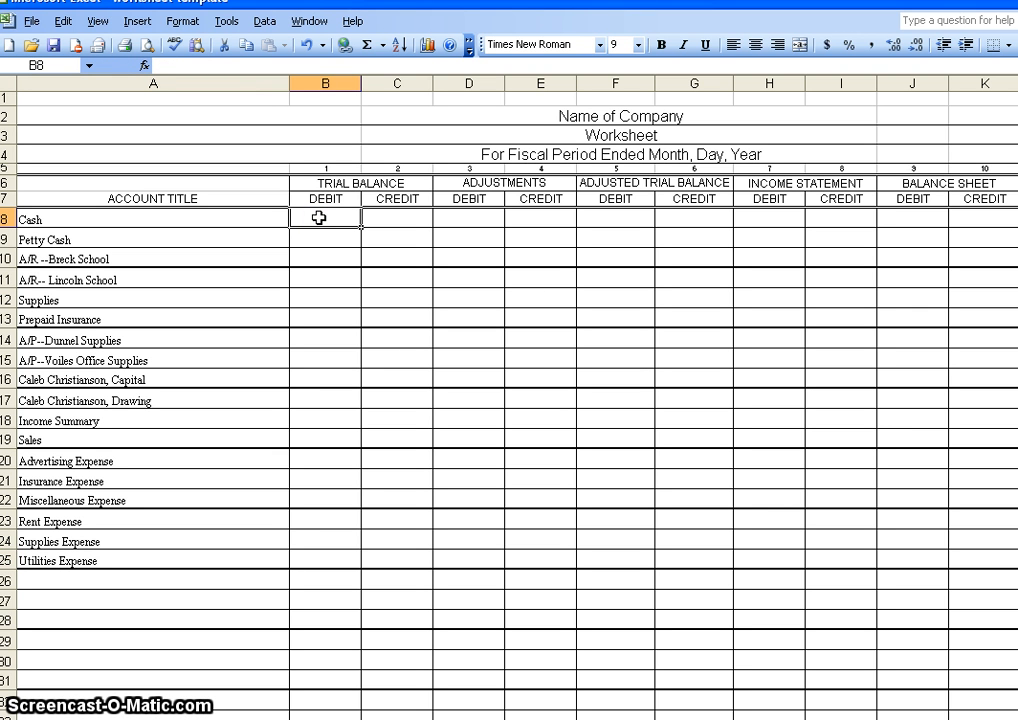
pyautogui.write('16')
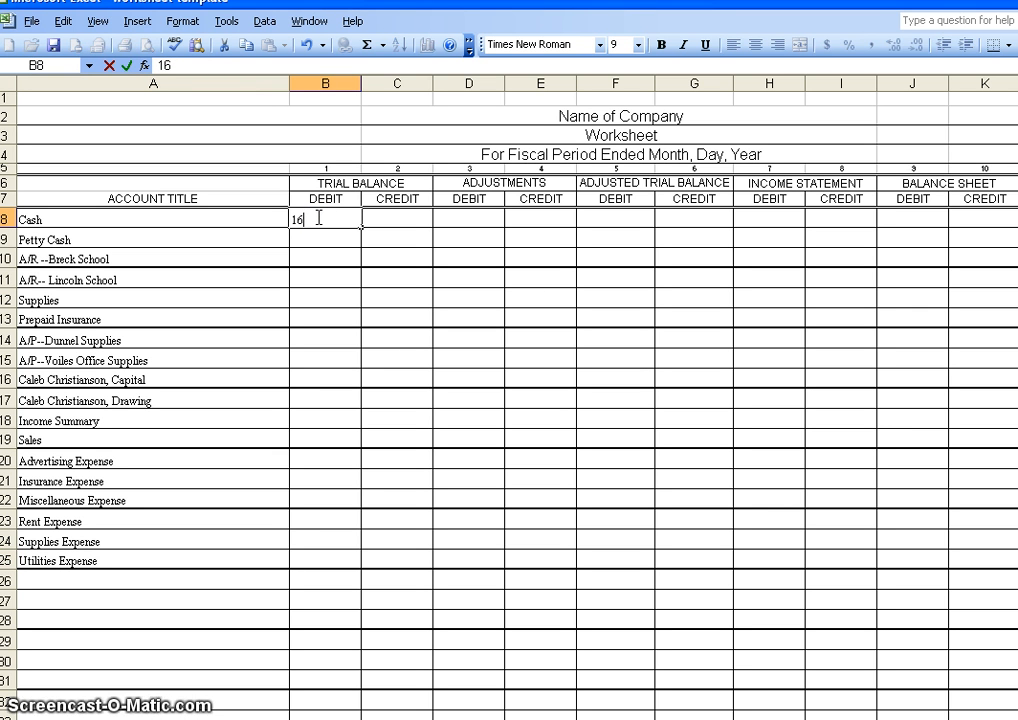
pyautogui.write('410')
pyautogui.press('Return')
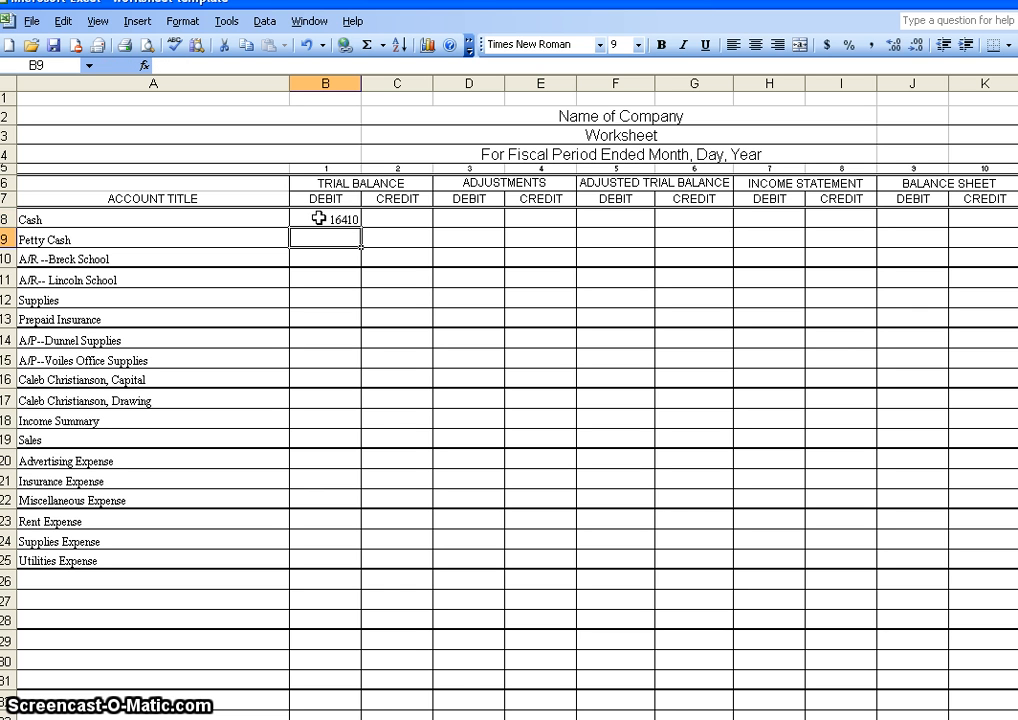
pyautogui.write('200')
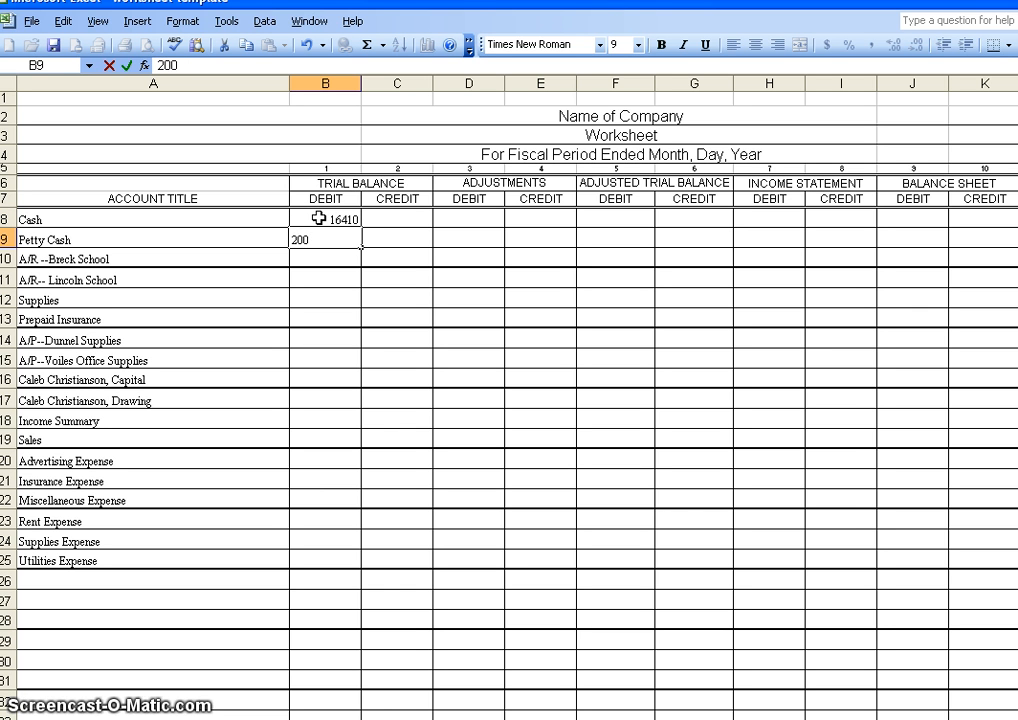
pyautogui.press('Return')
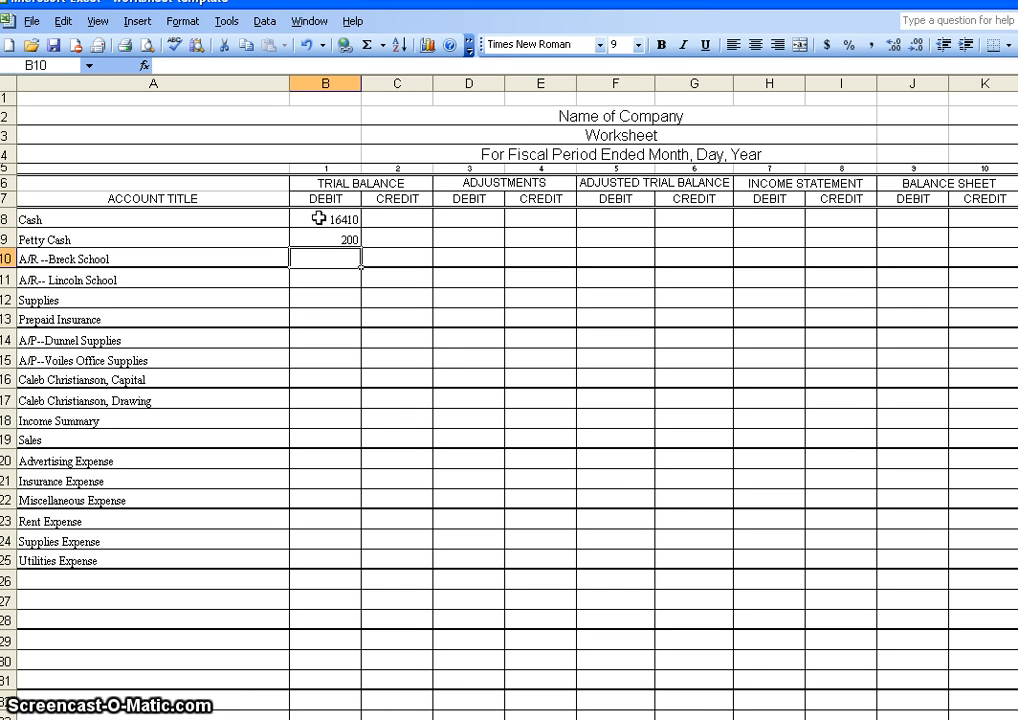
pyautogui.write('135')
pyautogui.press('Return')
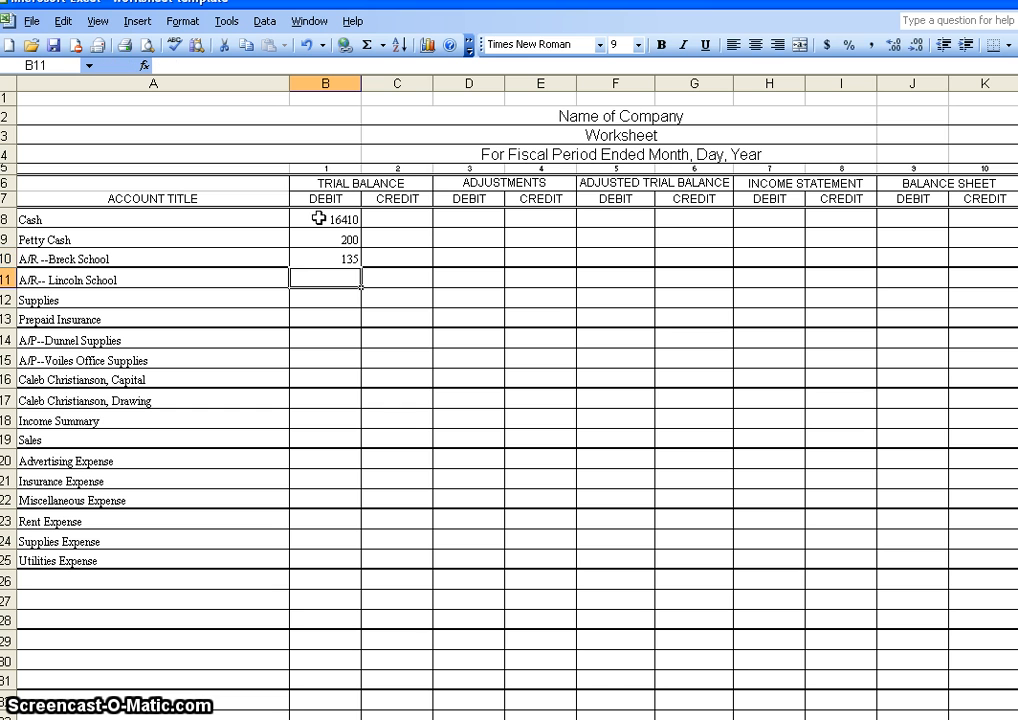
pyautogui.write('50')
pyautogui.press('Return')
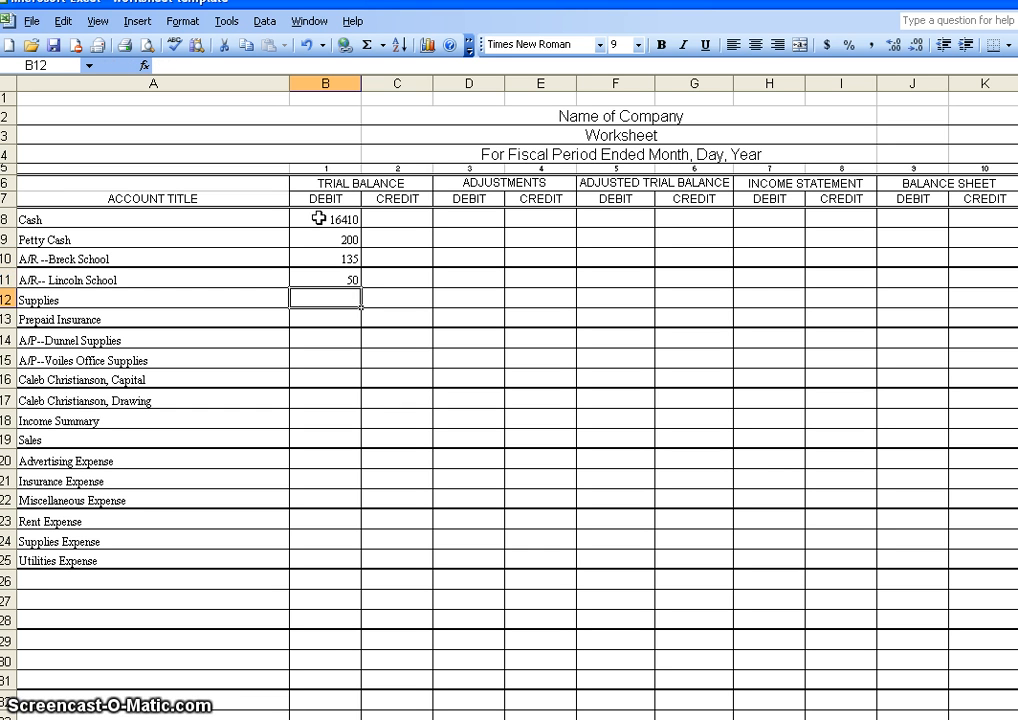
pyautogui.write('1460')
pyautogui.press('Return')
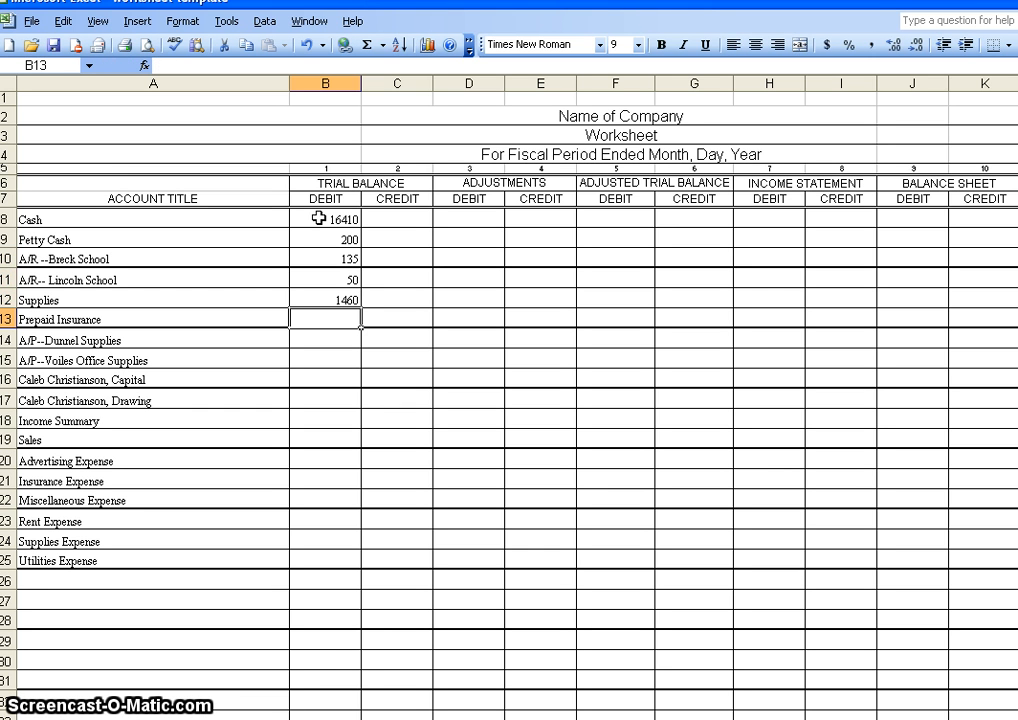
pyautogui.write('960')
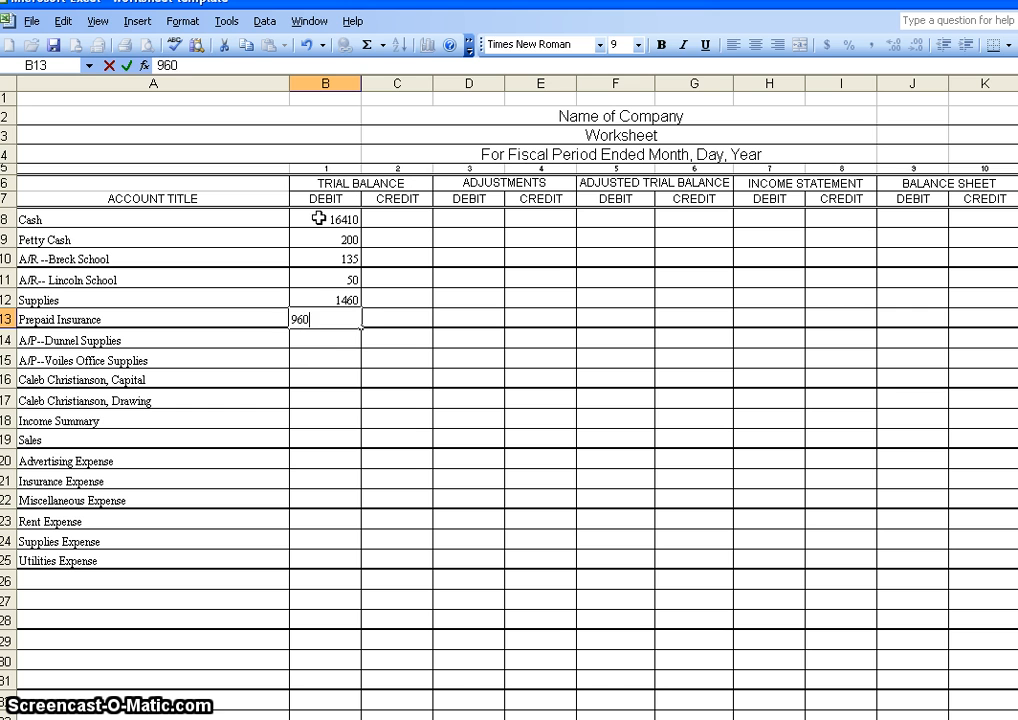
pyautogui.press('Return')
# Step: Enter credits: Dunnel Supplies 500, Voiles Office Supplies 150, and owner's Capital 17000
pyautogui.doubleClick(409, 342)
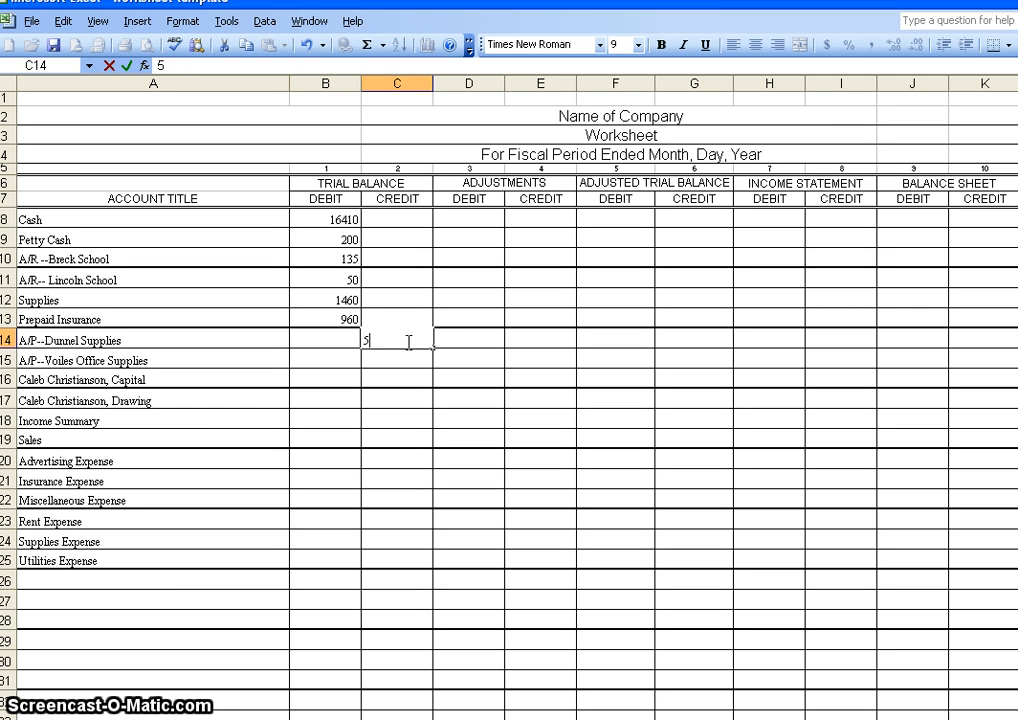
pyautogui.press('Return')
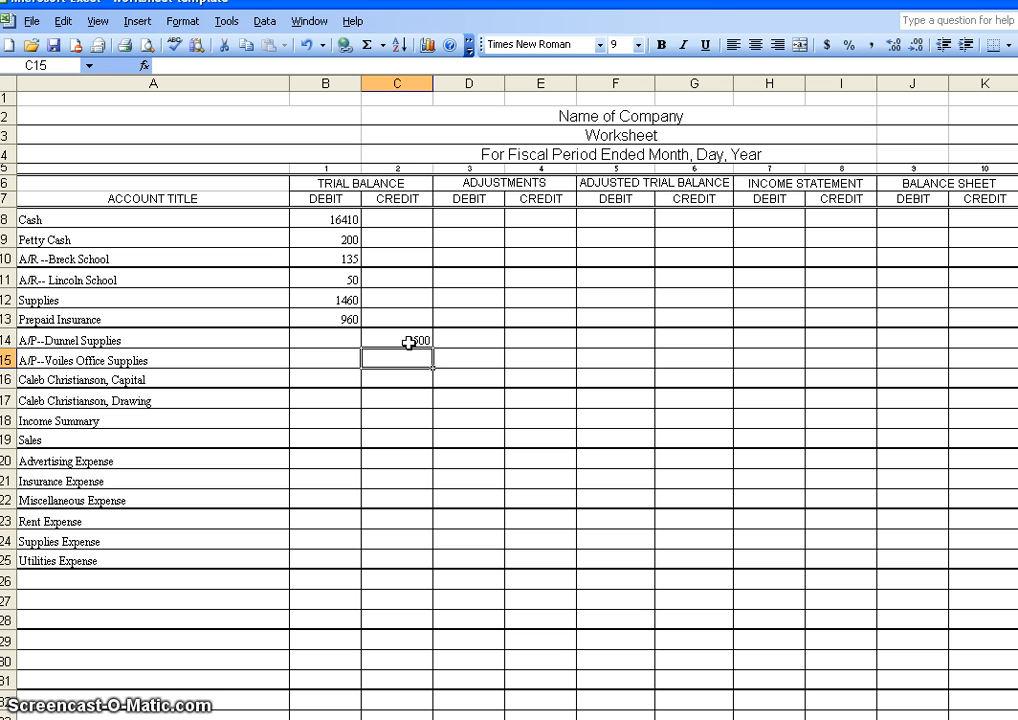
pyautogui.write('150')
pyautogui.press('Return')
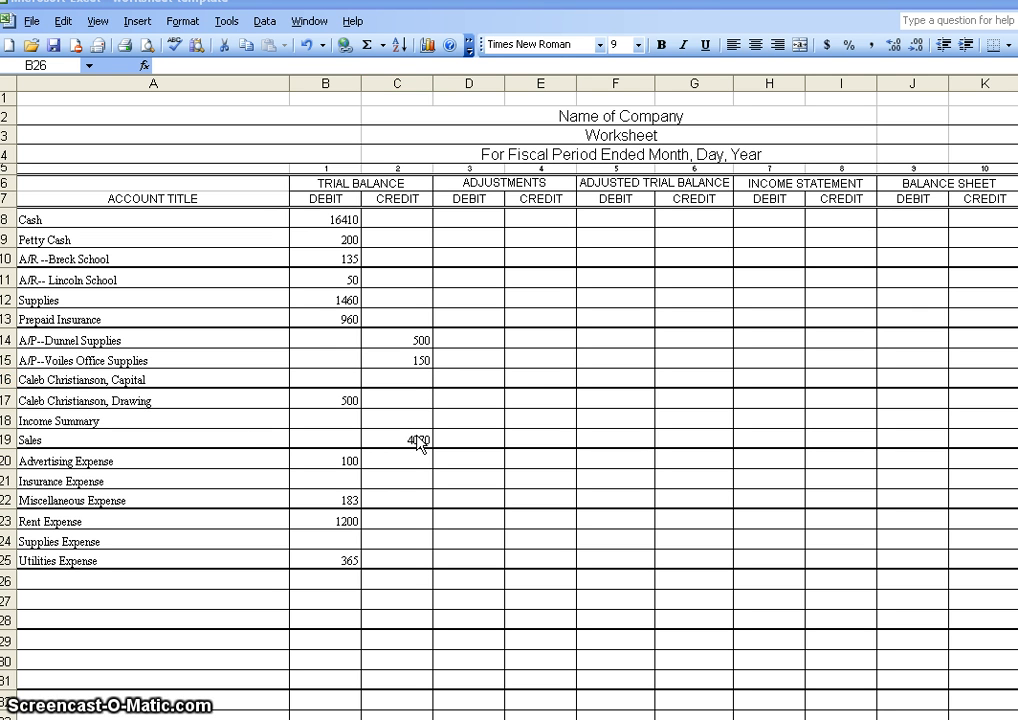
pyautogui.doubleClick(412, 379)
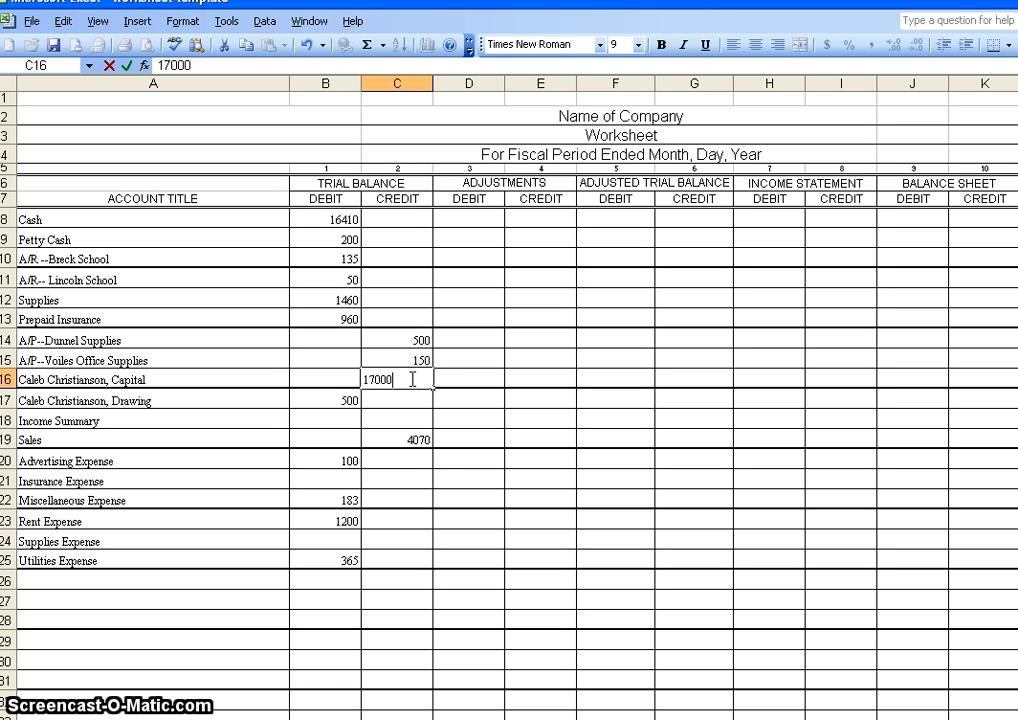
pyautogui.press('Return')
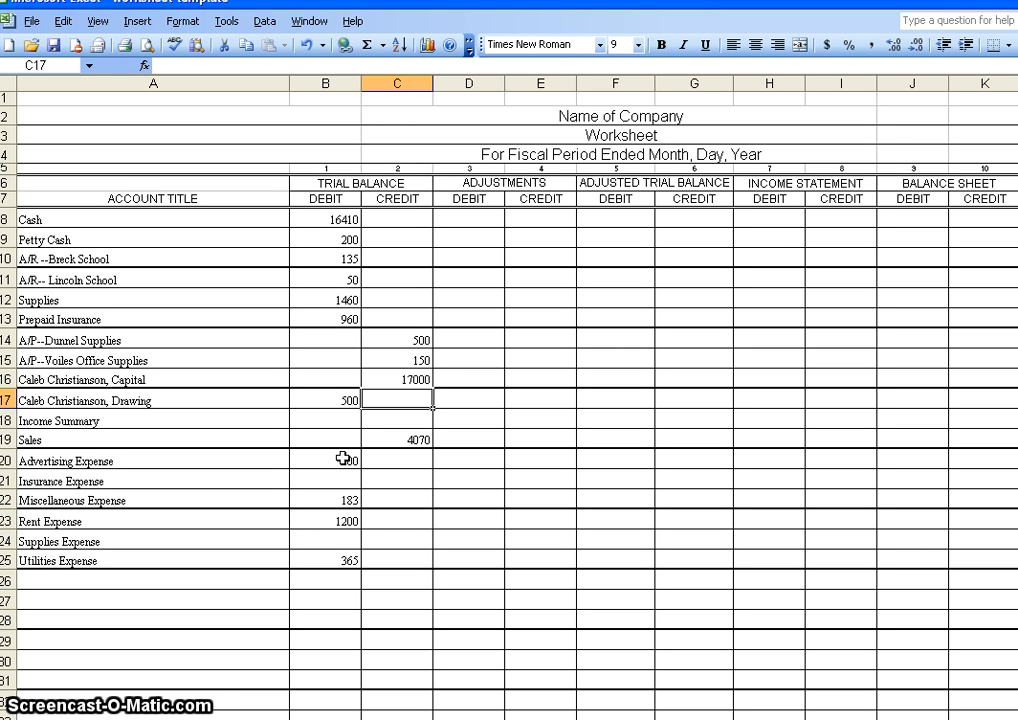
pyautogui.click(327, 541)
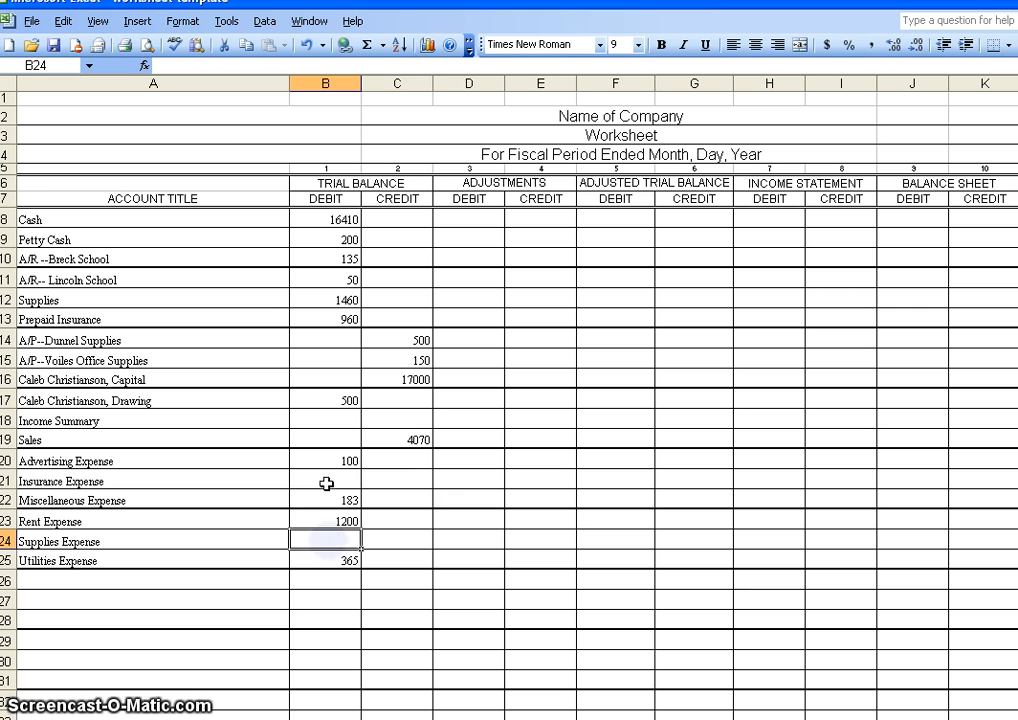
pyautogui.click(327, 481)
pyautogui.click(343, 420)
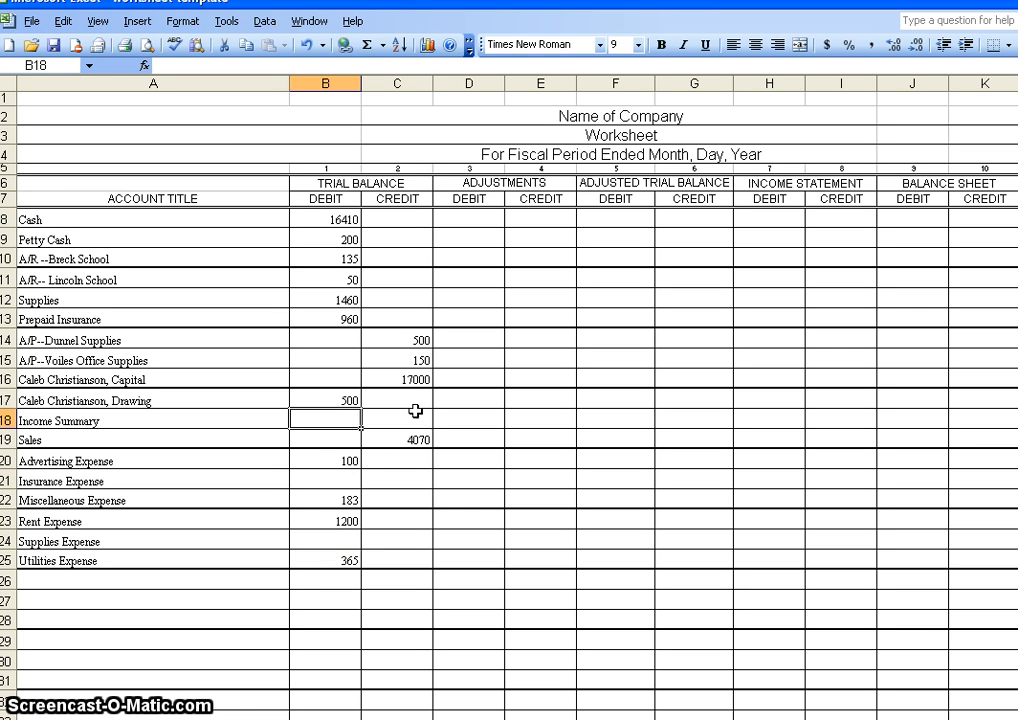
pyautogui.click(318, 580)
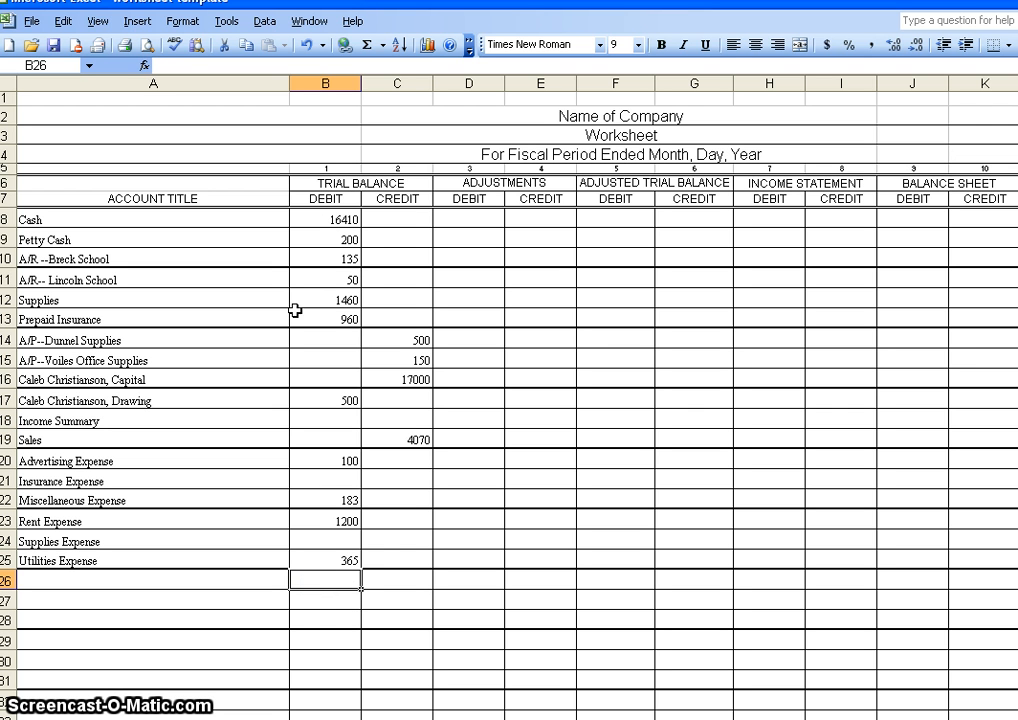
# Step: Apply the Accounting number format to the amount range B8:K28
pyautogui.moveTo(307, 217); pyautogui.dragTo(1006, 623)
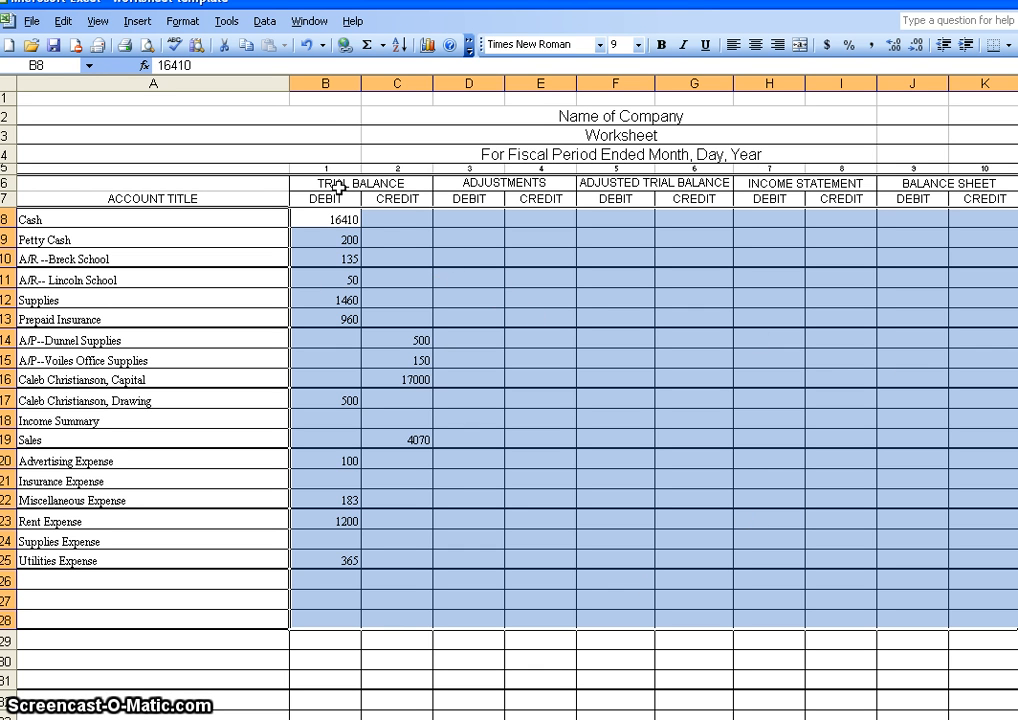
pyautogui.click(184, 22)
pyautogui.click(206, 41)
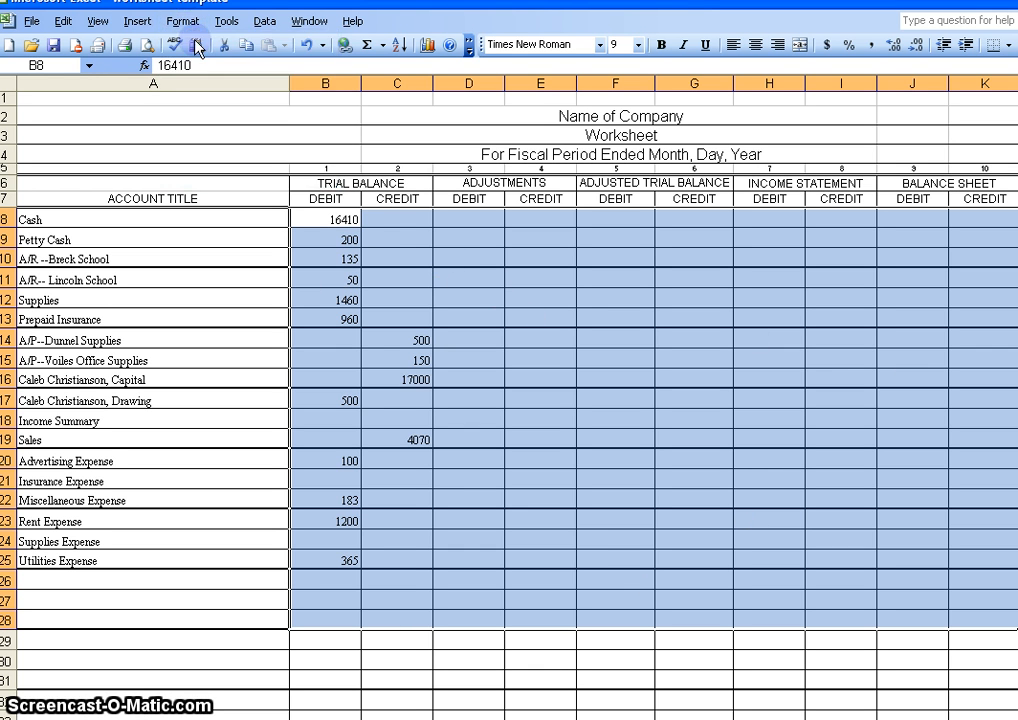
pyautogui.click(412, 308)
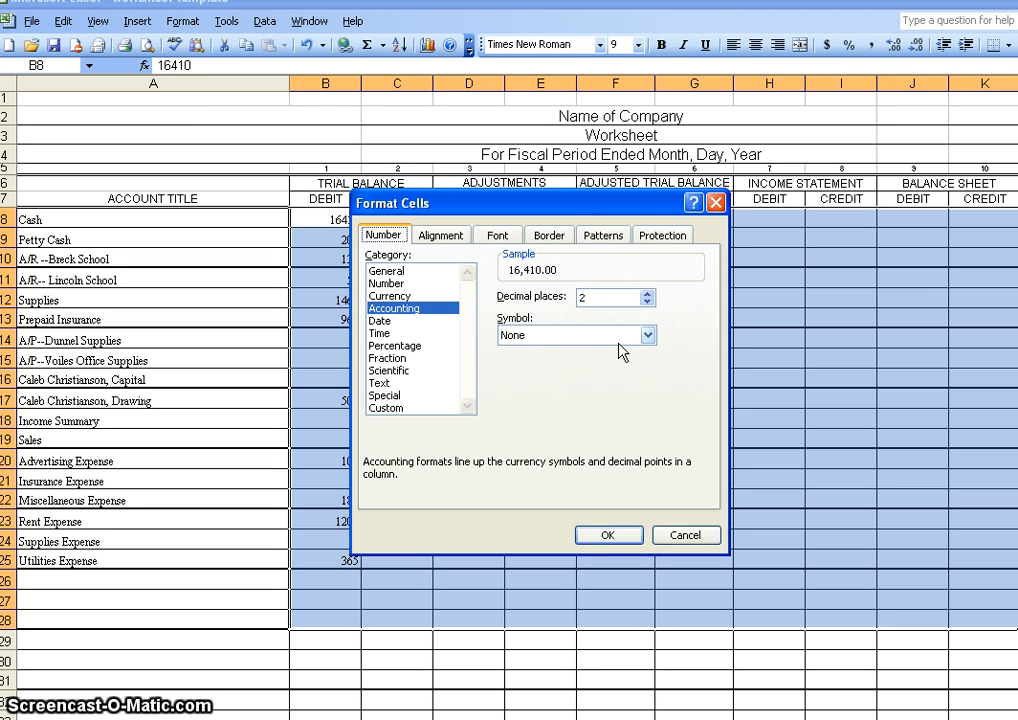
pyautogui.click(598, 535)
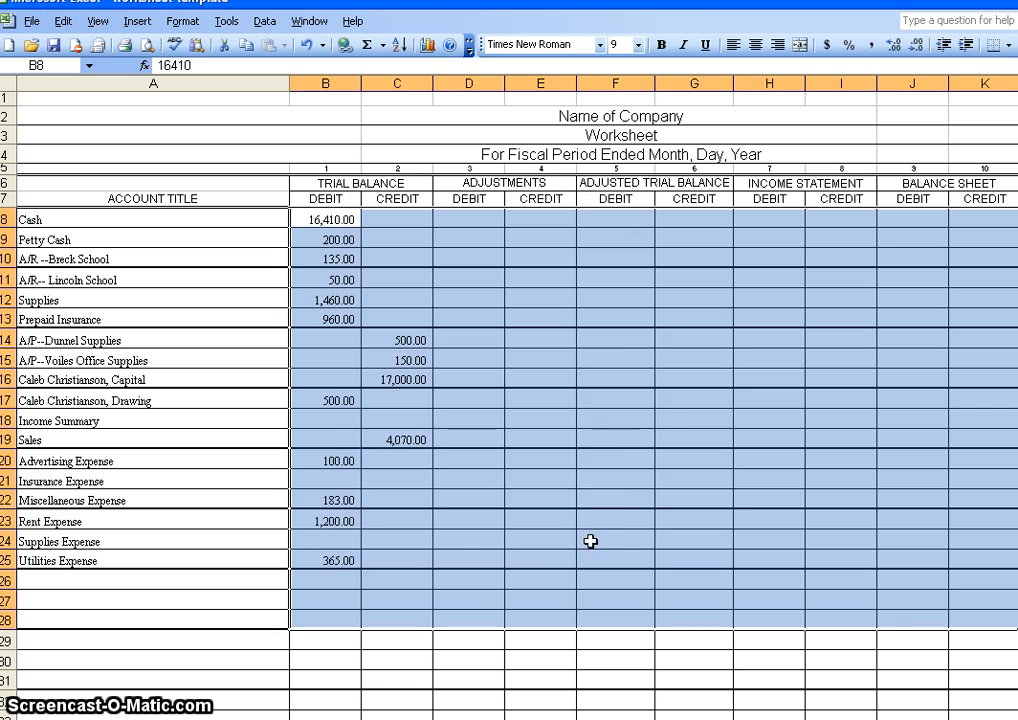
pyautogui.click(537, 582)
pyautogui.click(341, 582)
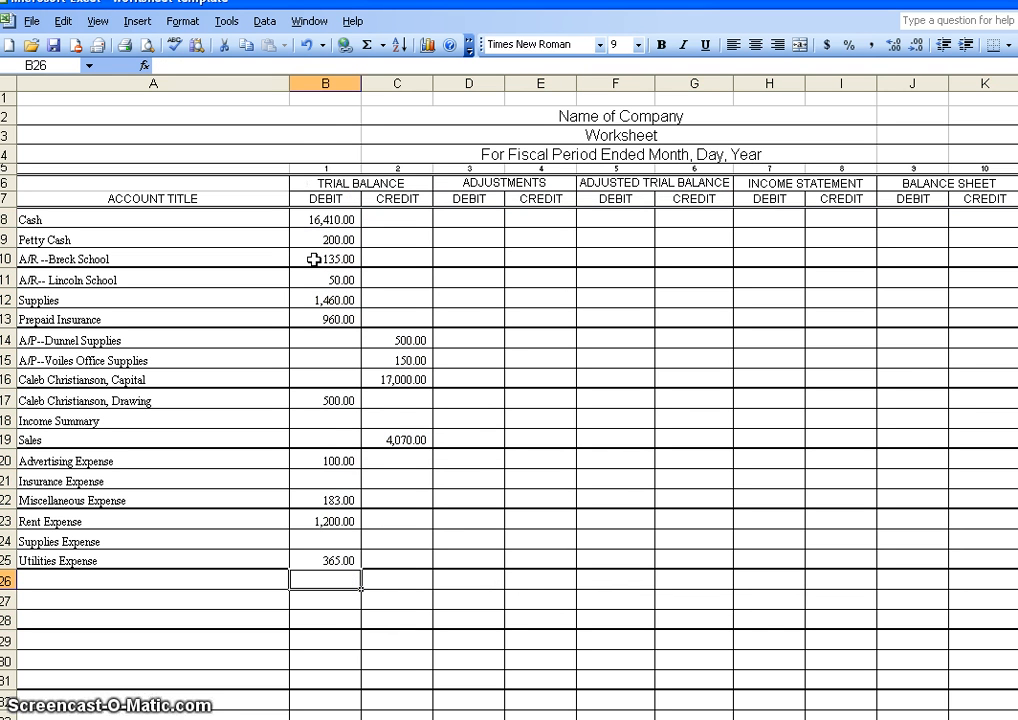
# Step: Put =SUM(B8:B25) in B26 so the debit total reads 21,563.00
pyautogui.doubleClick(326, 580)
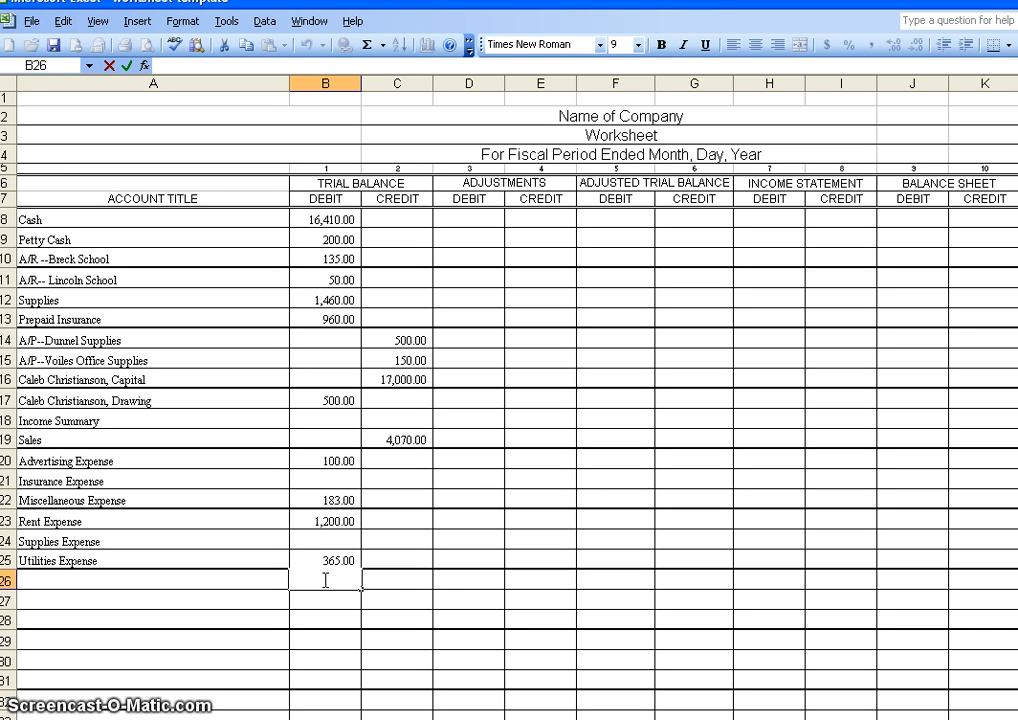
pyautogui.write('=')
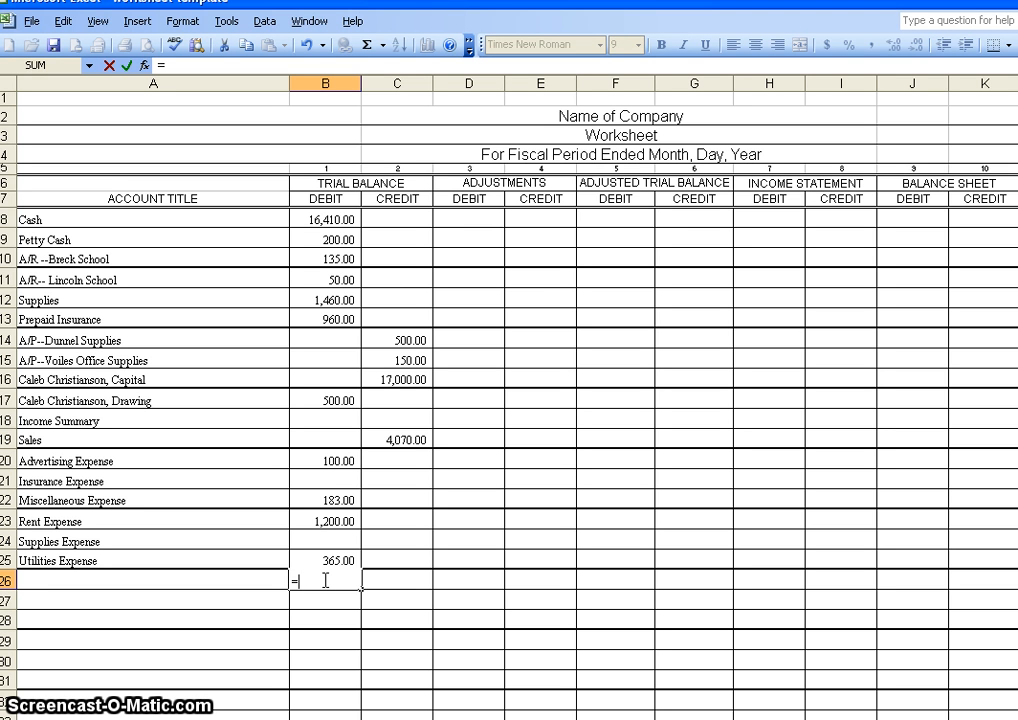
pyautogui.press('BackSpace')
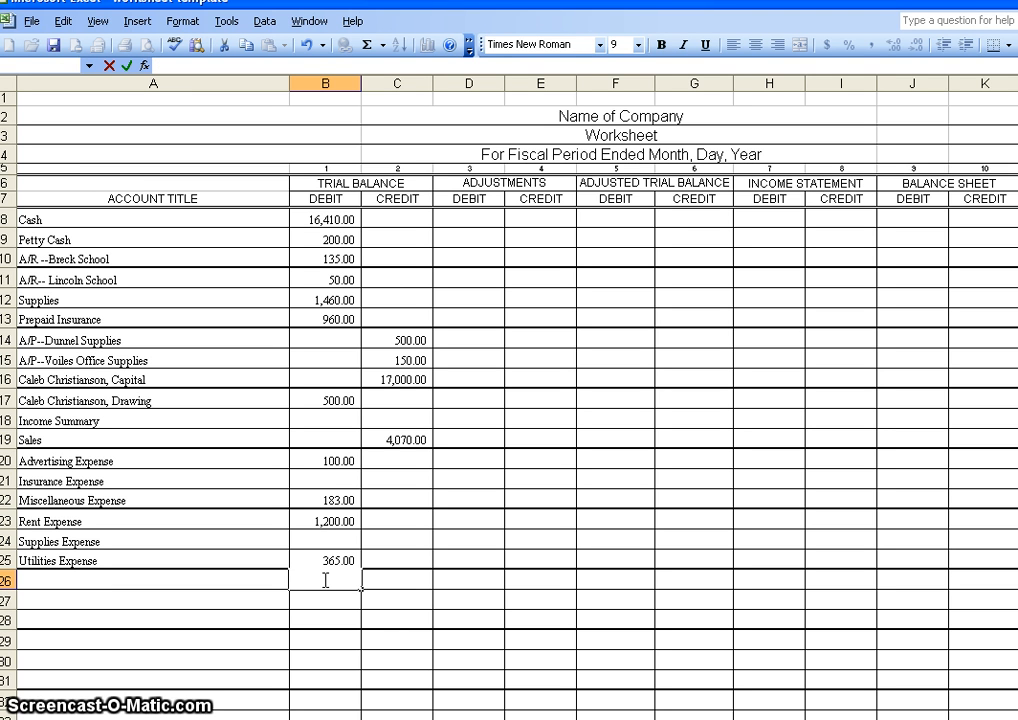
pyautogui.click(144, 66)
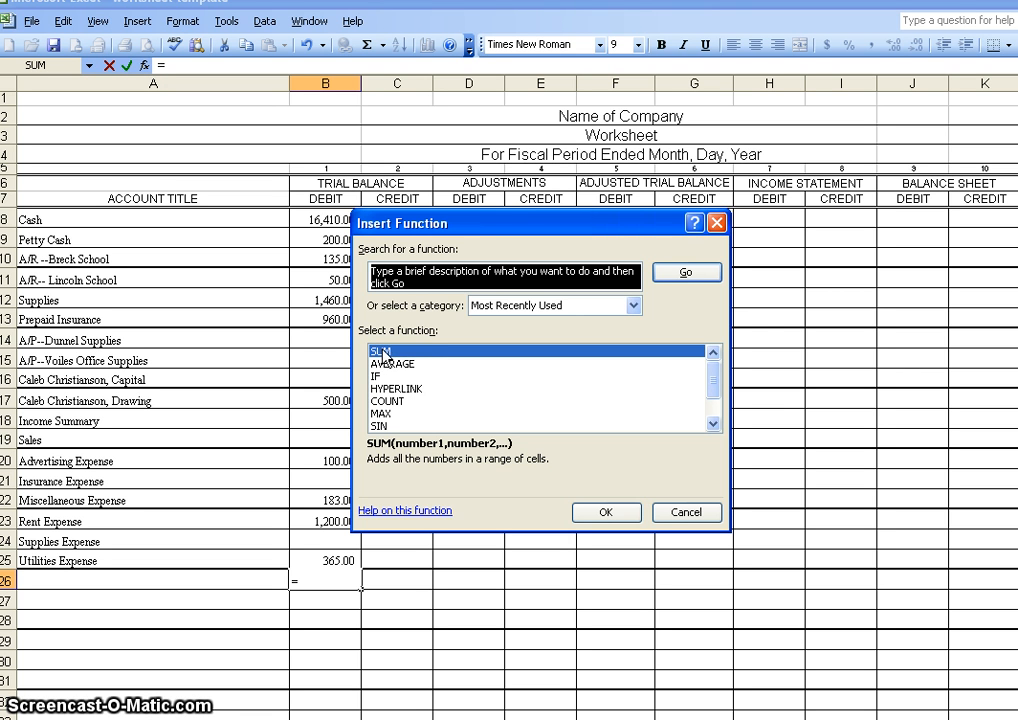
pyautogui.click(605, 513)
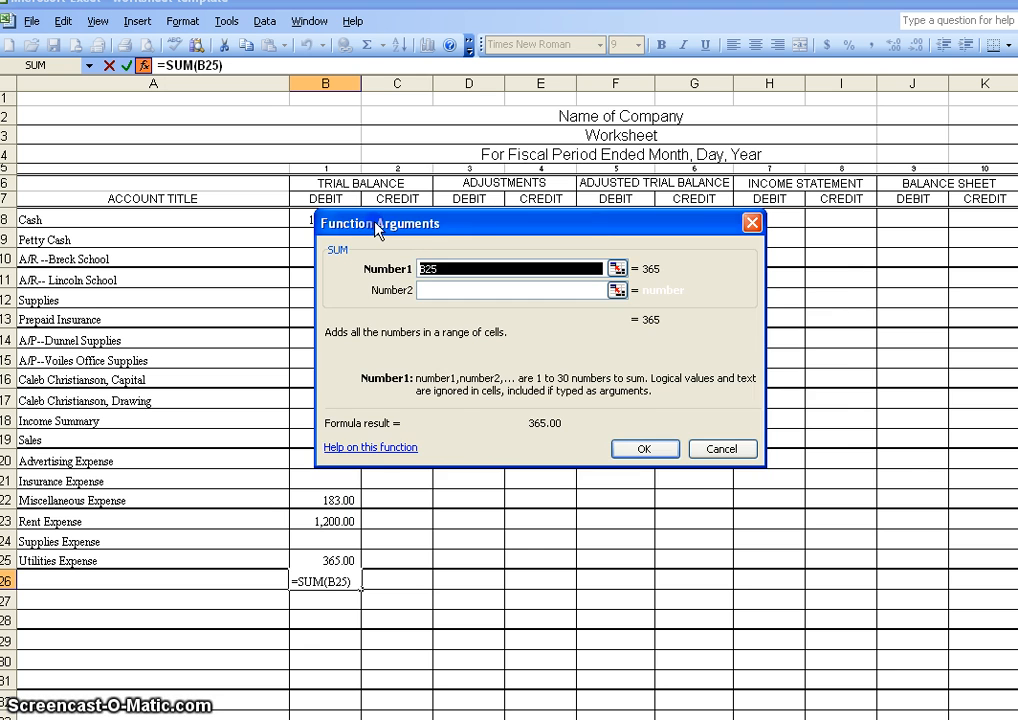
pyautogui.moveTo(375, 230); pyautogui.dragTo(572, 259)
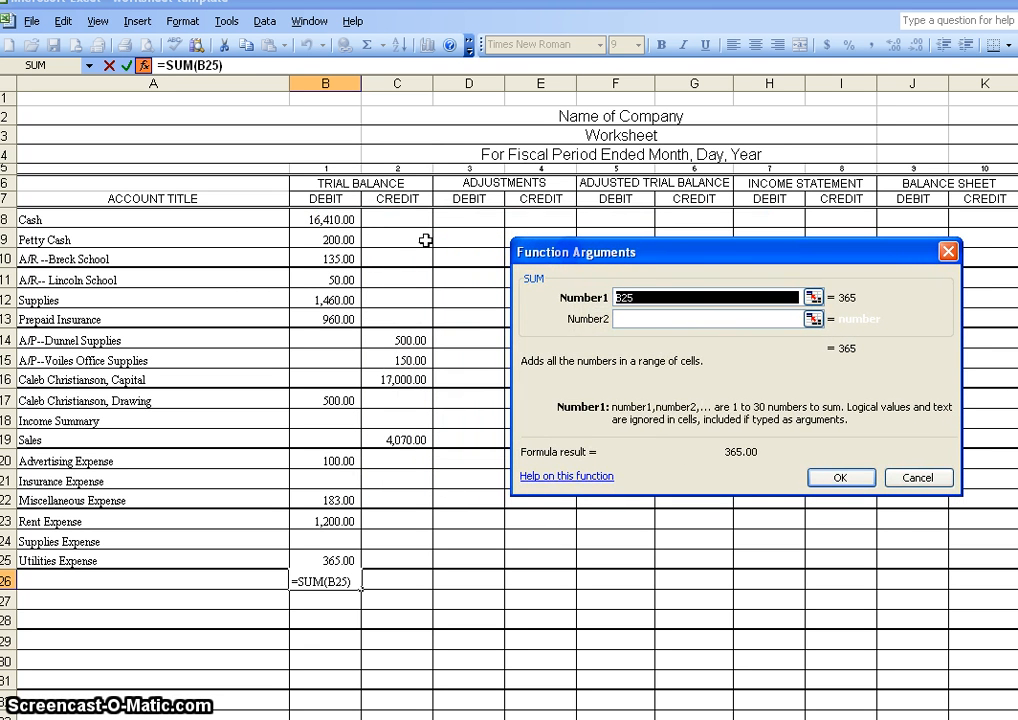
pyautogui.moveTo(327, 215); pyautogui.dragTo(357, 568)
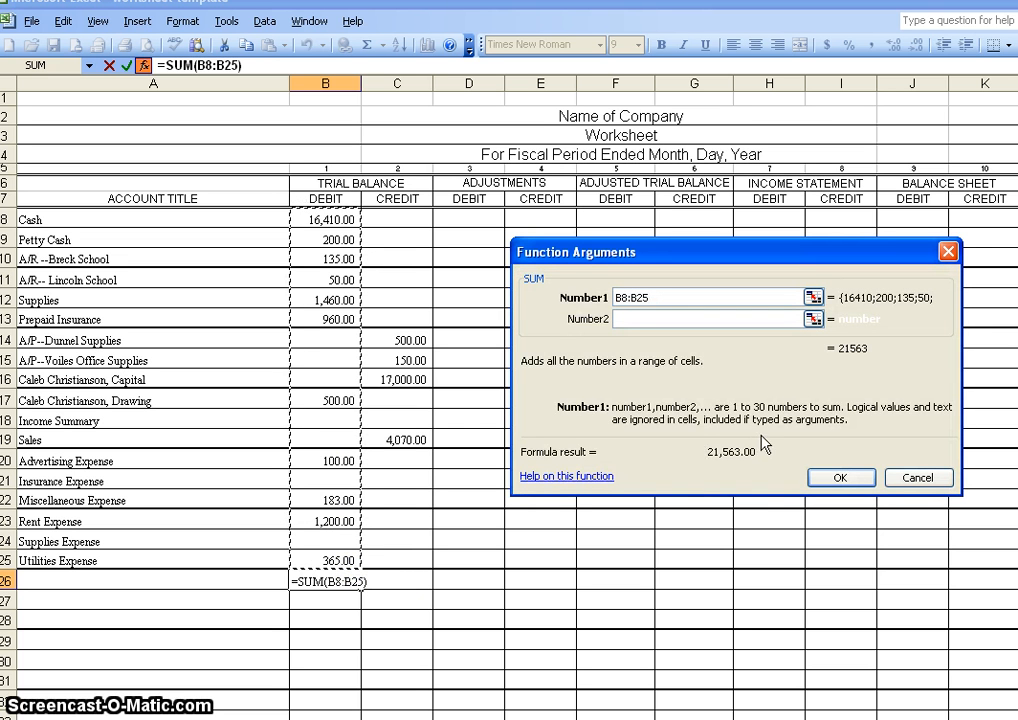
pyautogui.click(851, 482)
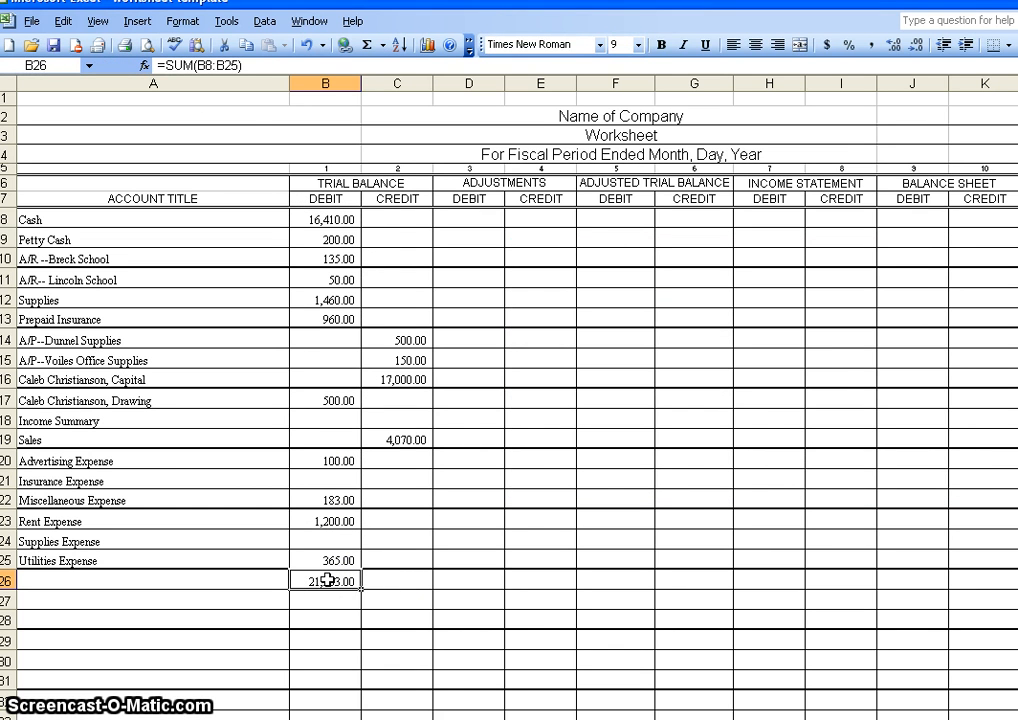
# Step: Put =SUM(C8:C25) in C26 so the credit total reads 21,720.00
pyautogui.click(402, 586)
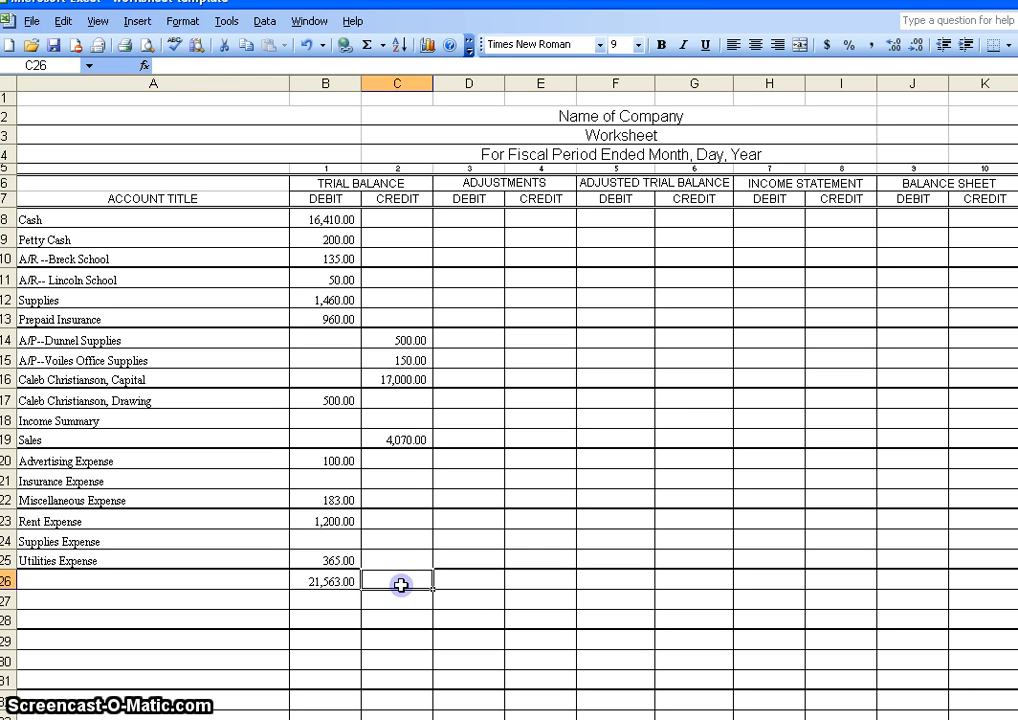
pyautogui.click(331, 581)
pyautogui.click(401, 584)
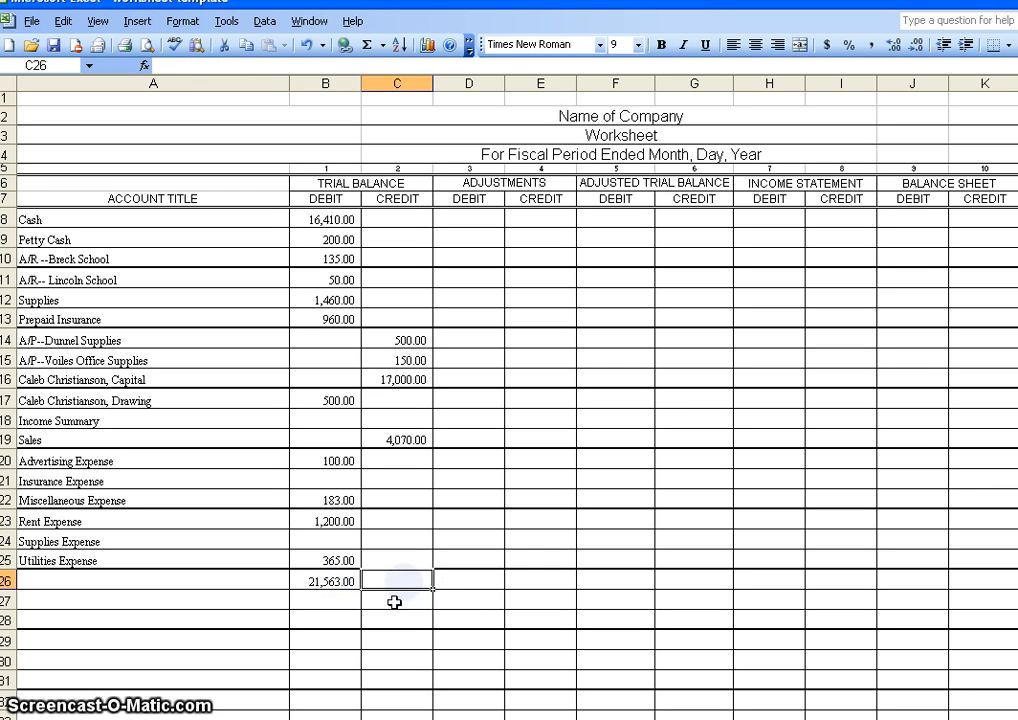
pyautogui.click(144, 65)
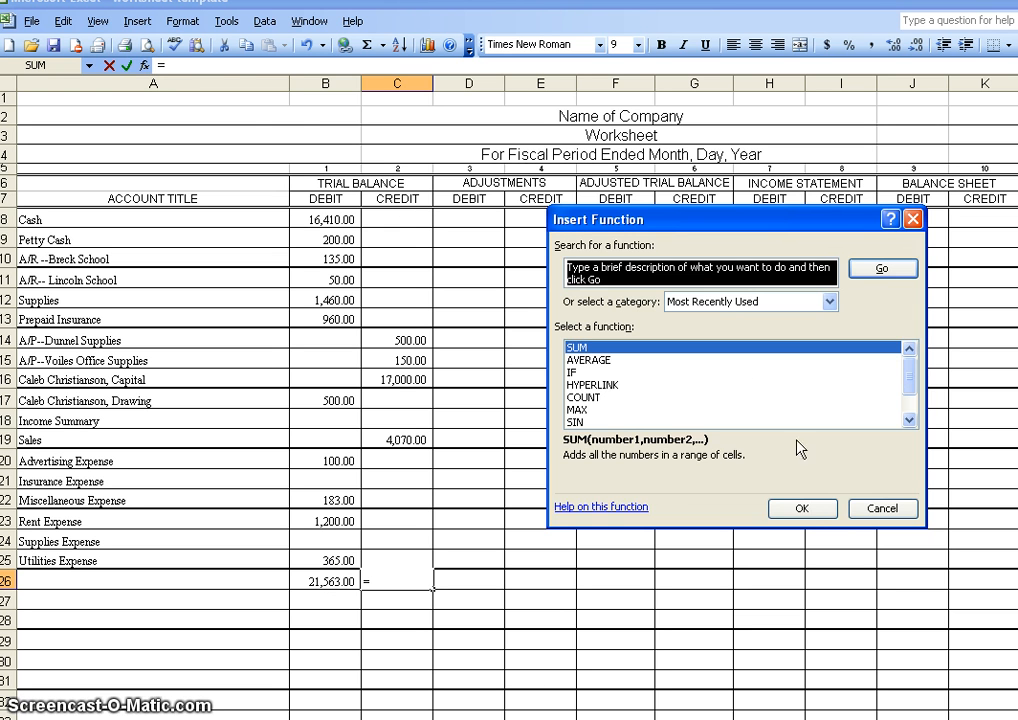
pyautogui.click(801, 508)
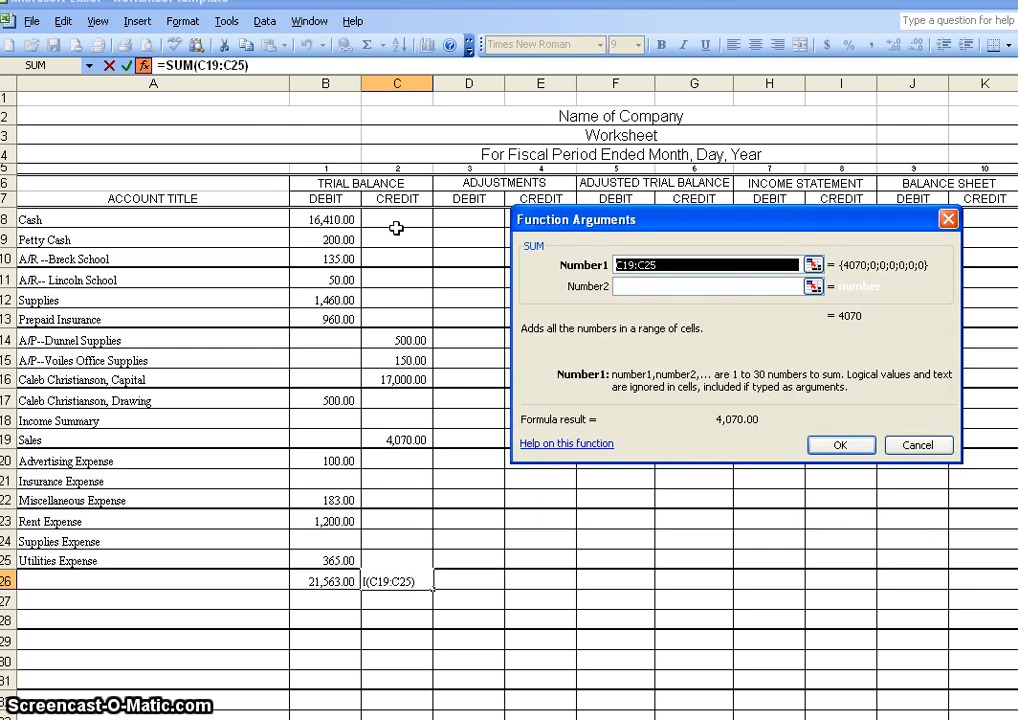
pyautogui.moveTo(398, 222); pyautogui.dragTo(408, 551)
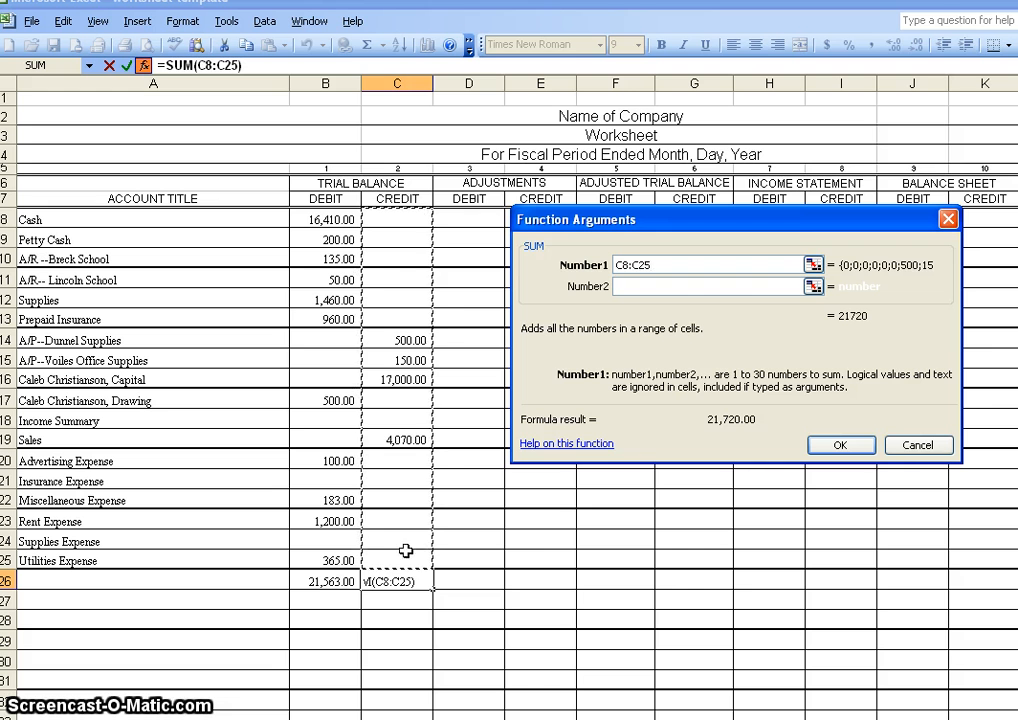
pyautogui.click(836, 446)
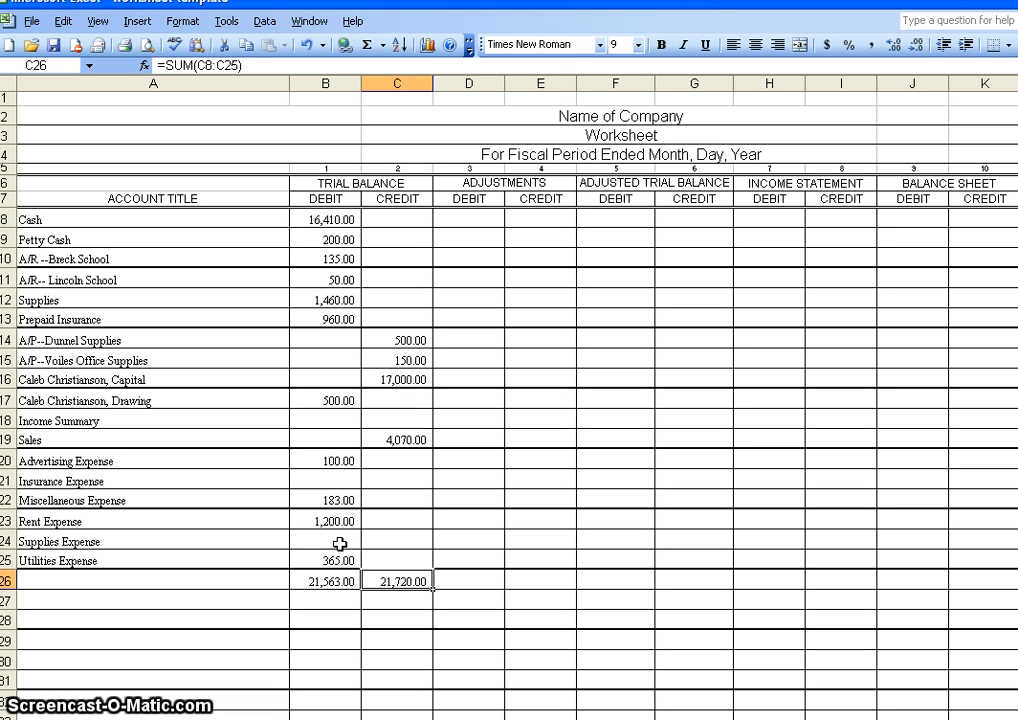
# Step: Insert a row above Supplies Expense for Repair Expense with a 157 debit
pyautogui.click(22, 541)
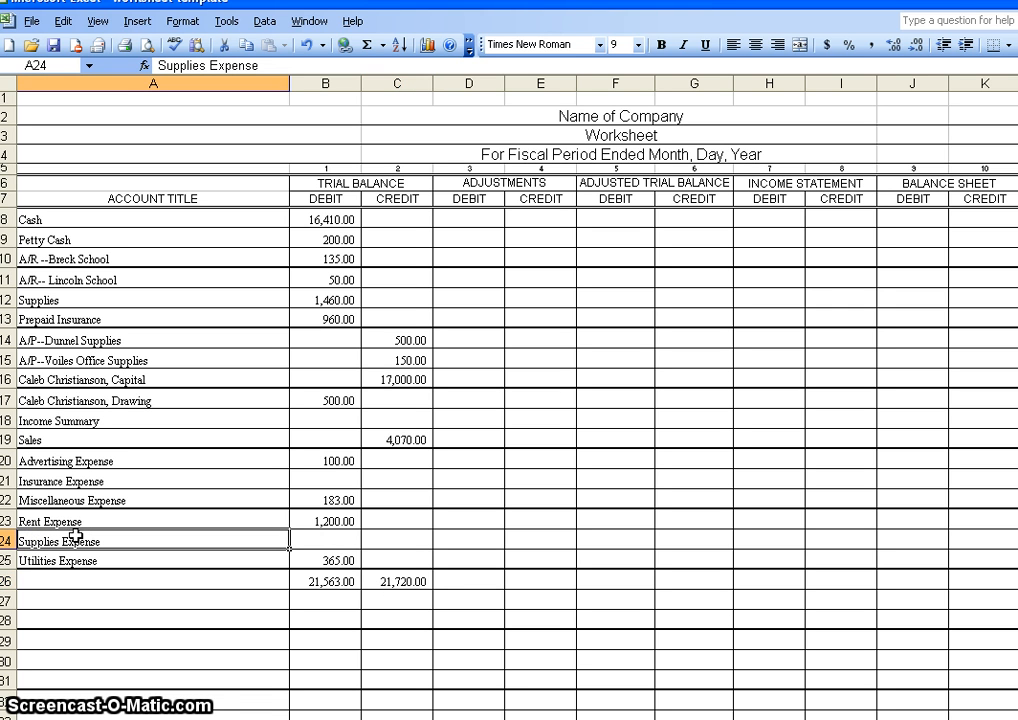
pyautogui.click(136, 21)
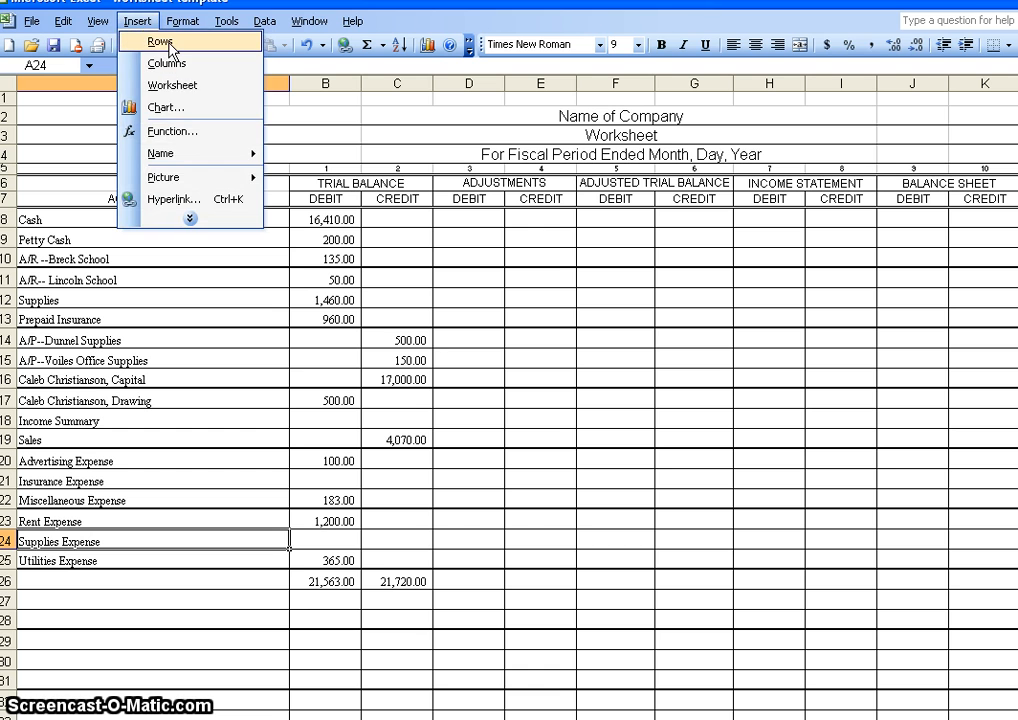
pyautogui.click(161, 42)
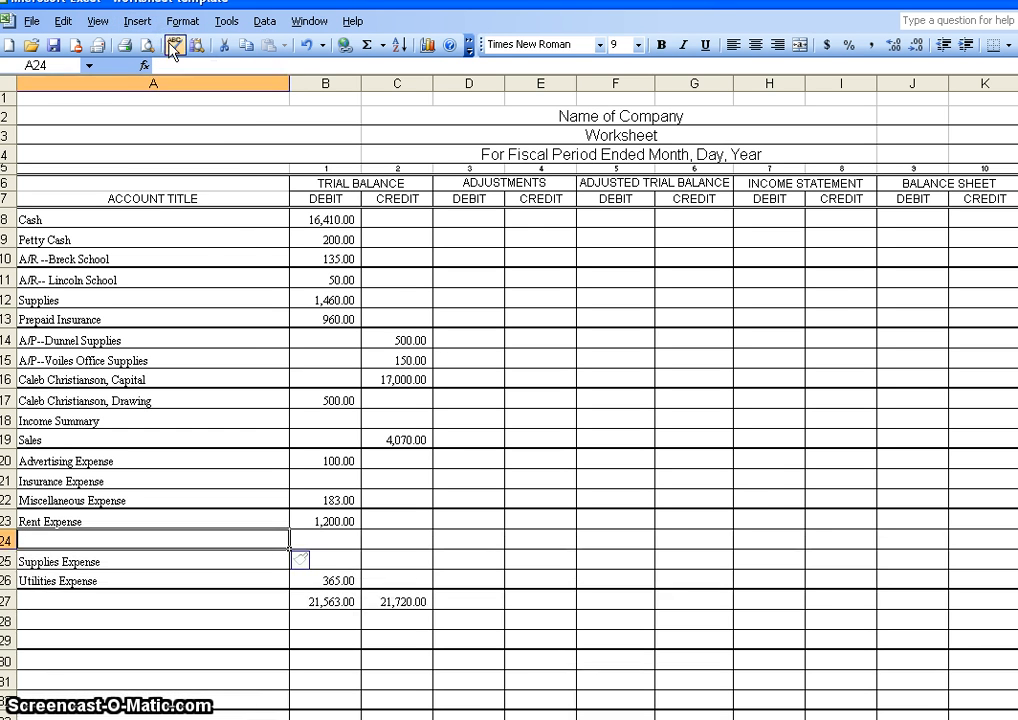
pyautogui.doubleClick(107, 538)
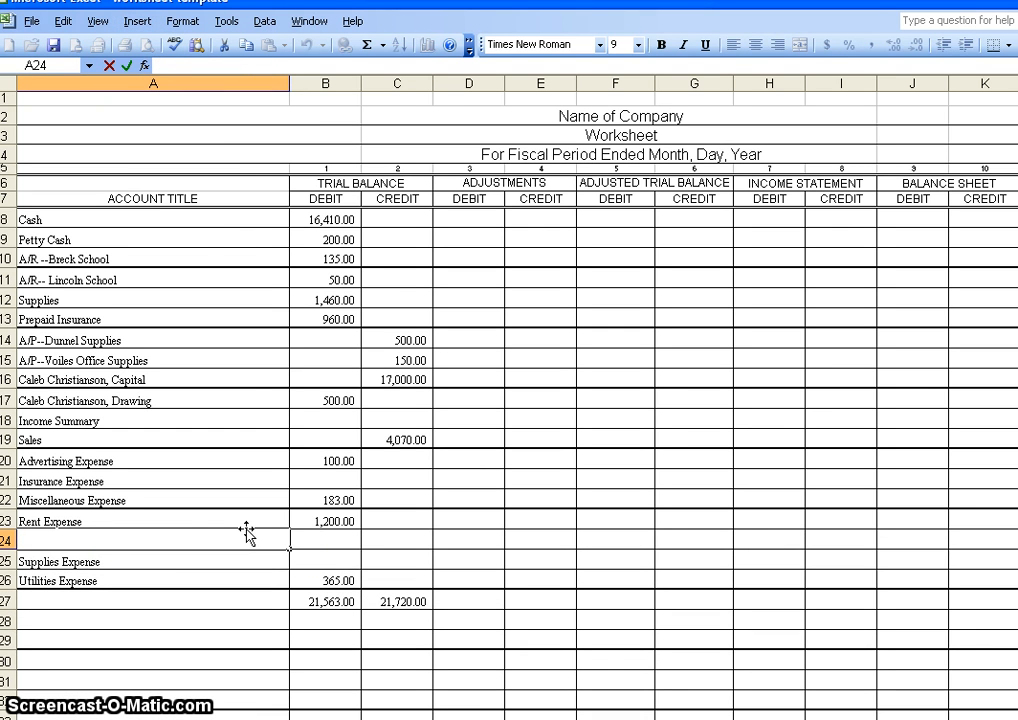
pyautogui.write('Repair Expense')
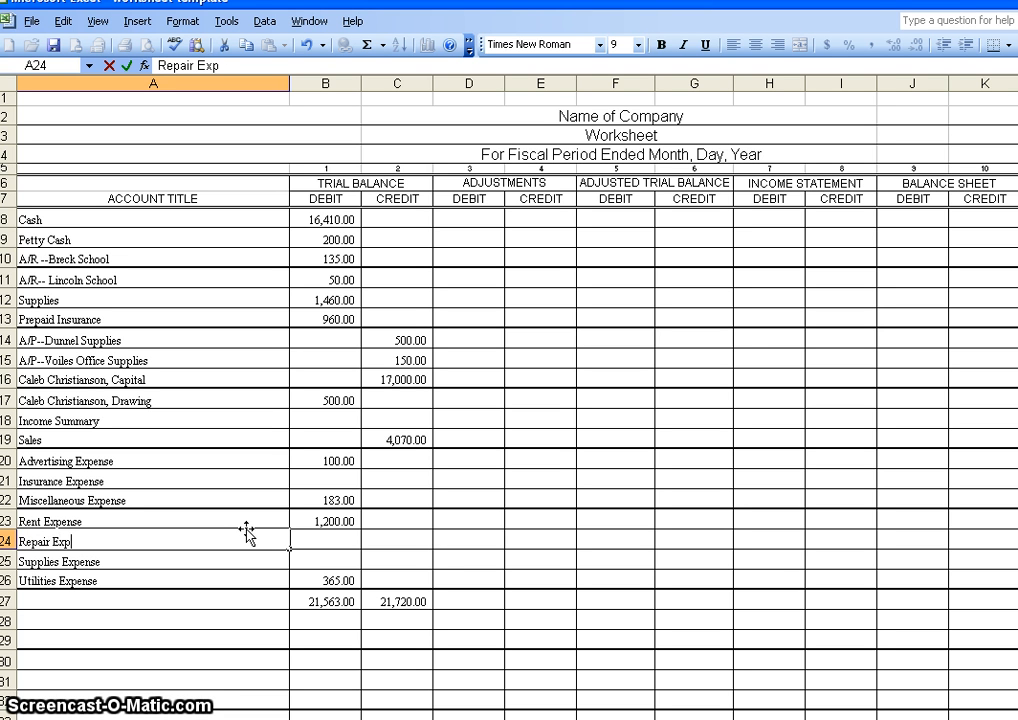
pyautogui.doubleClick(345, 538)
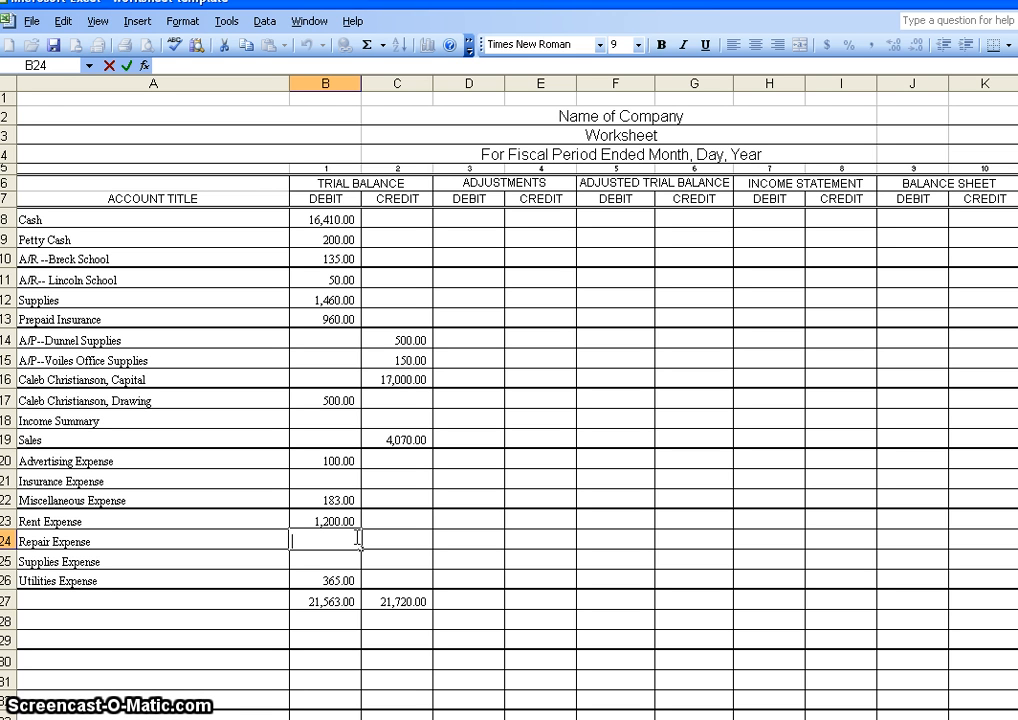
pyautogui.press('Return')
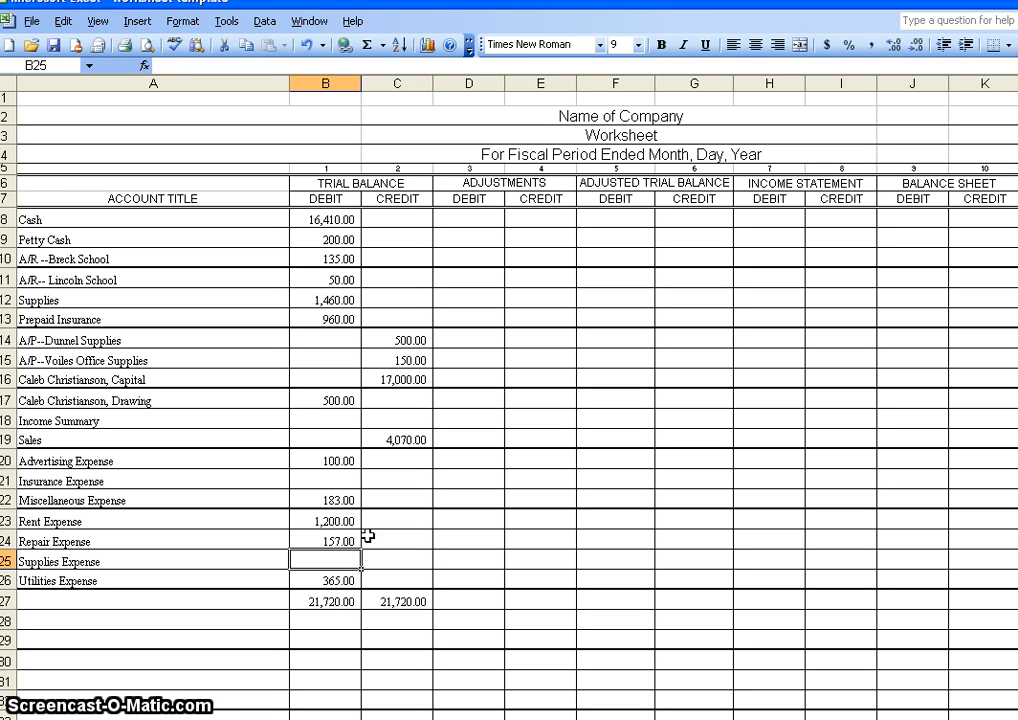
# Step: Verify the B27 and C27 totals both read 21,720.00 and Utilities Expense shows 365.00
pyautogui.click(335, 601)
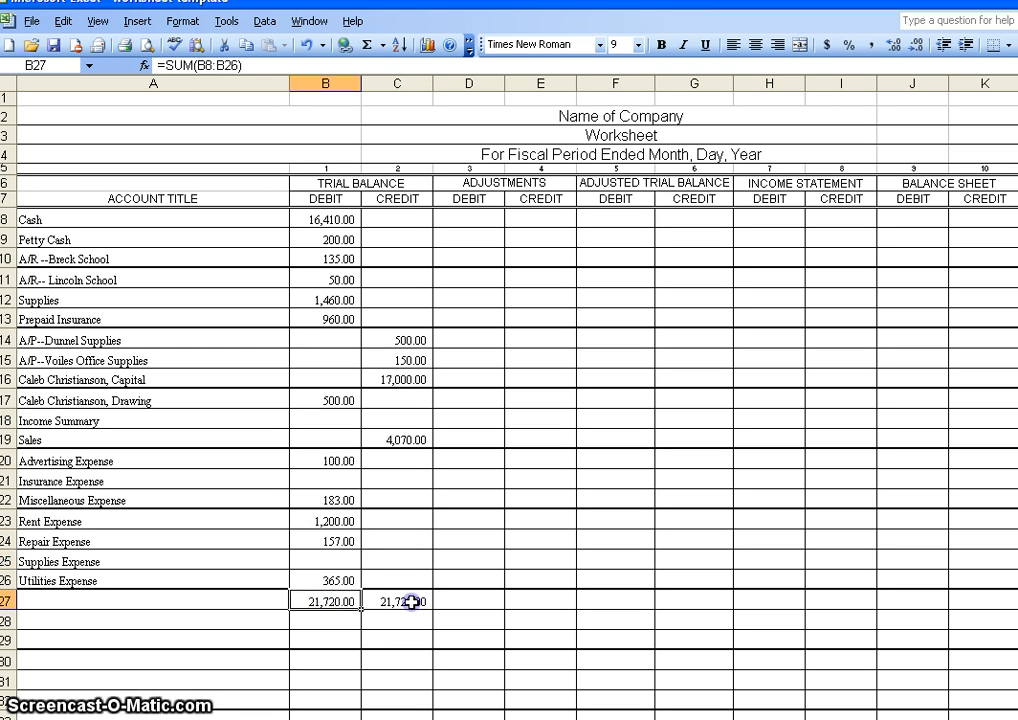
pyautogui.click(412, 601)
pyautogui.click(340, 606)
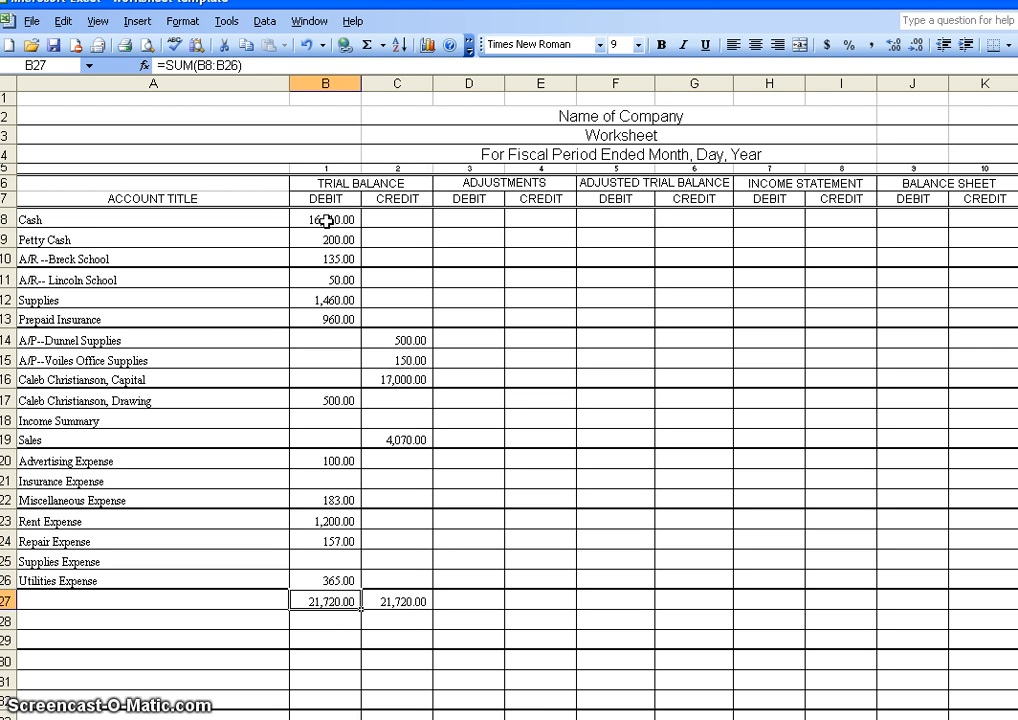
pyautogui.click(321, 586)
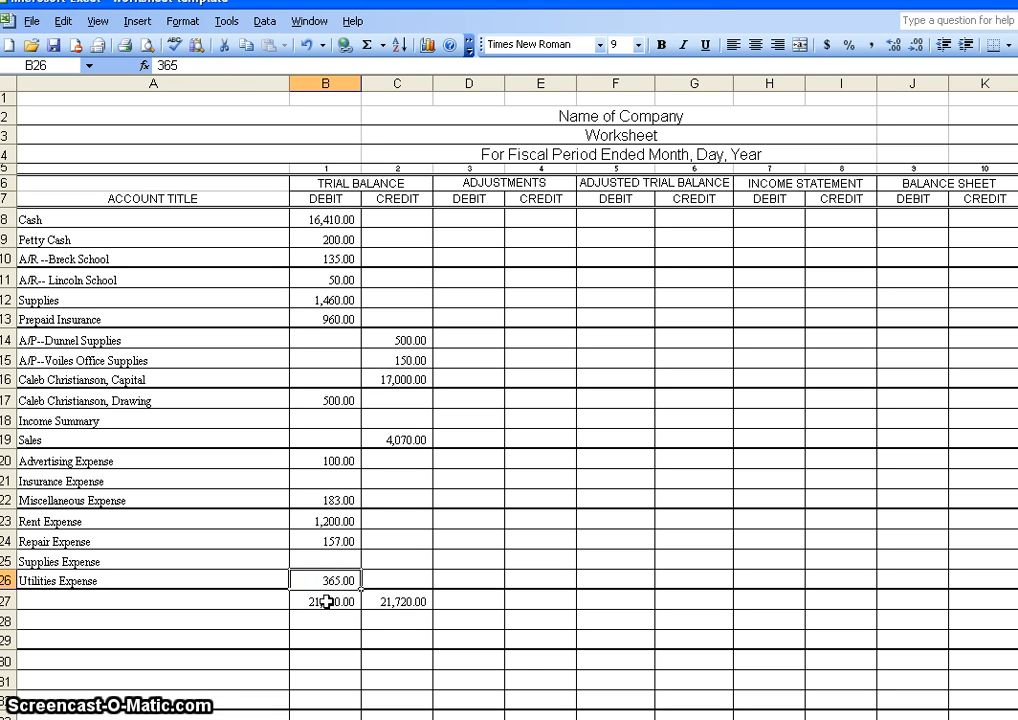
pyautogui.click(333, 603)
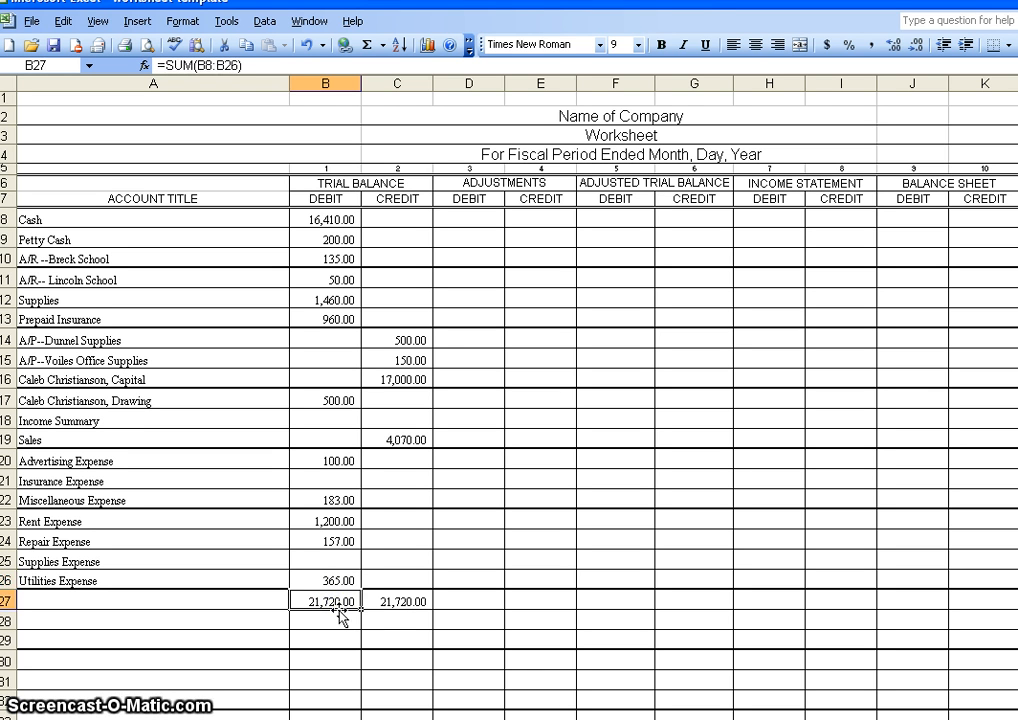
pyautogui.click(397, 601)
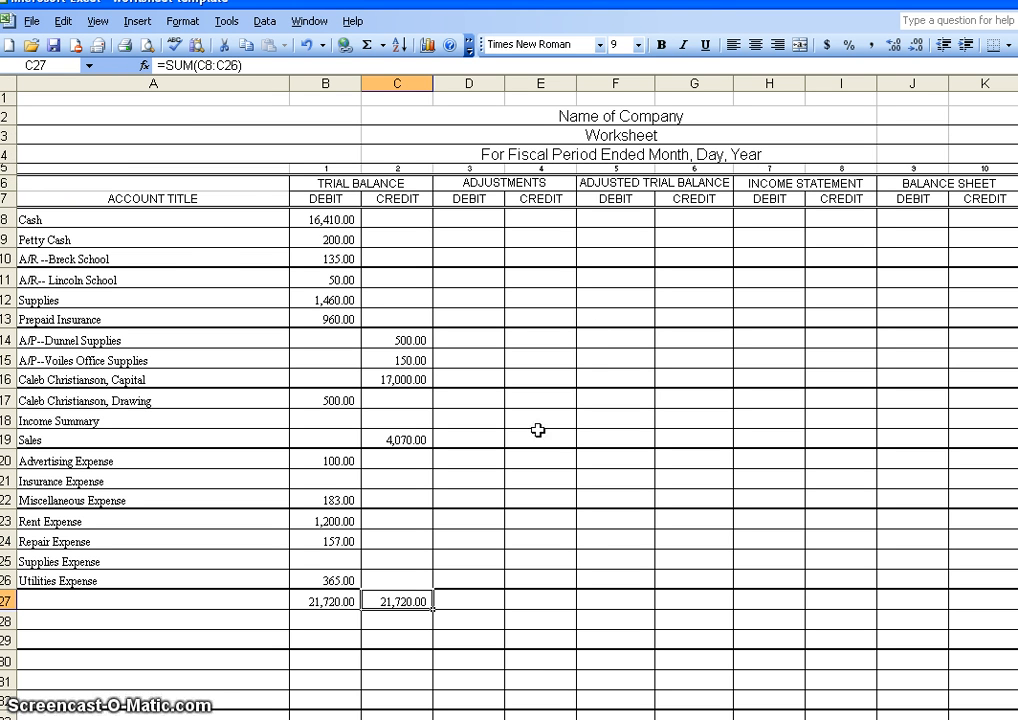
pyautogui.click(341, 602)
pyautogui.click(390, 602)
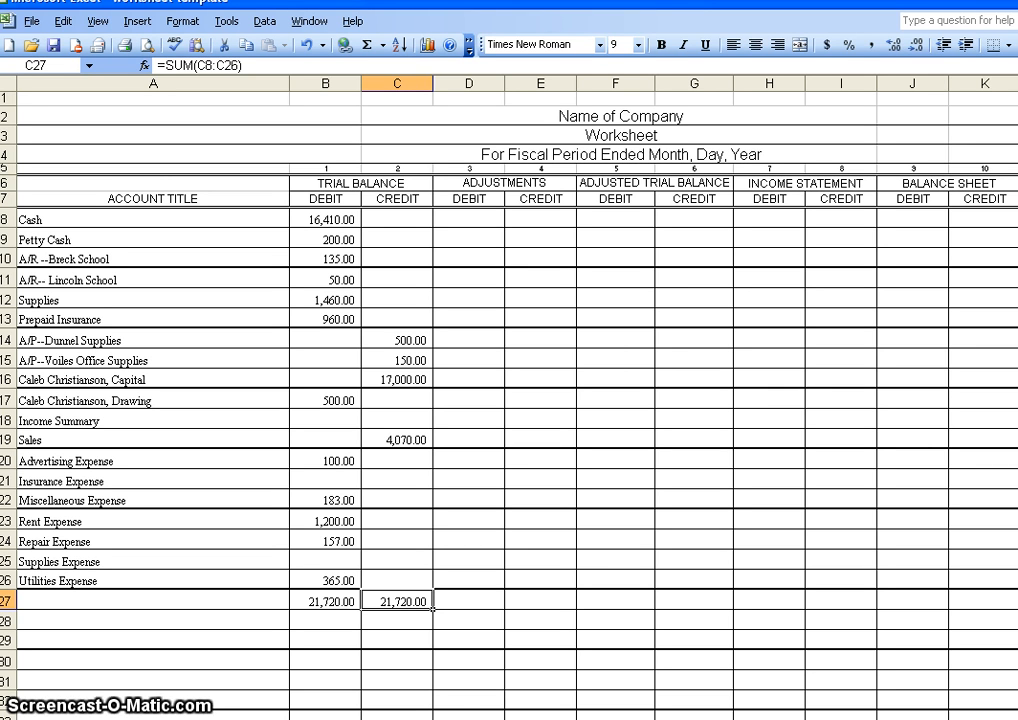
pyautogui.click(458, 716)
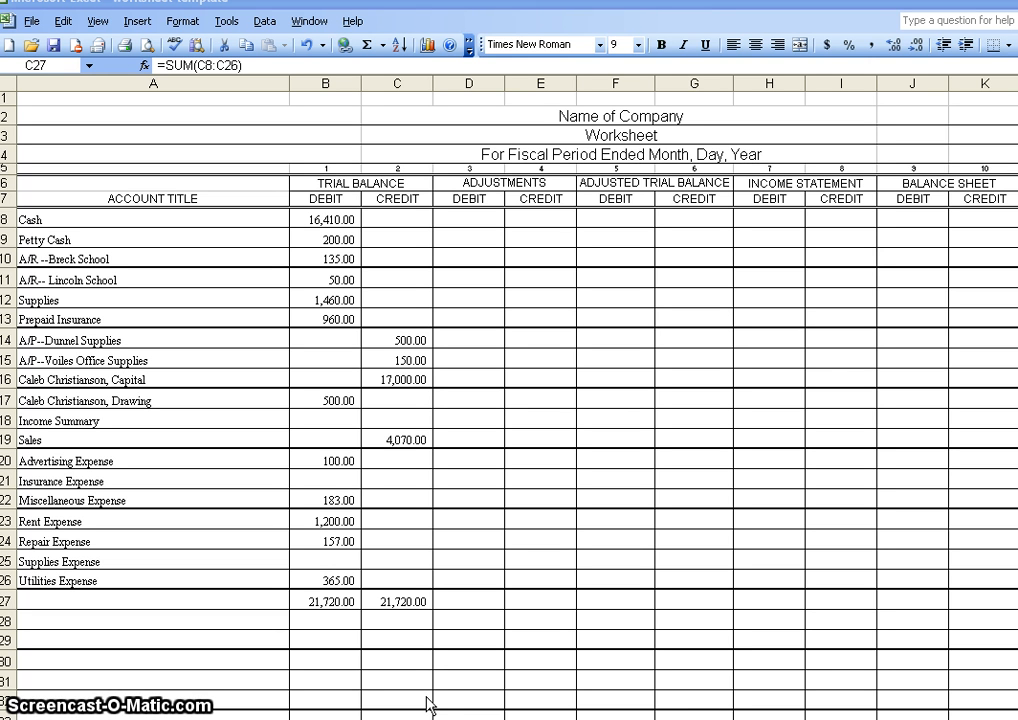
pyautogui.click(341, 299)
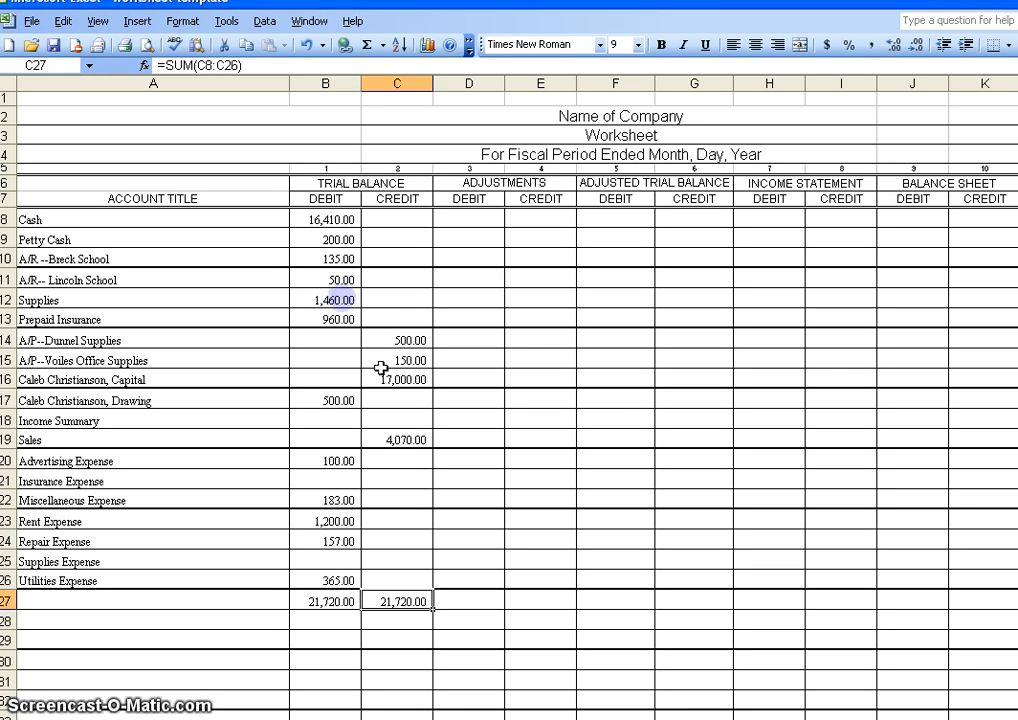
pyautogui.click(325, 300)
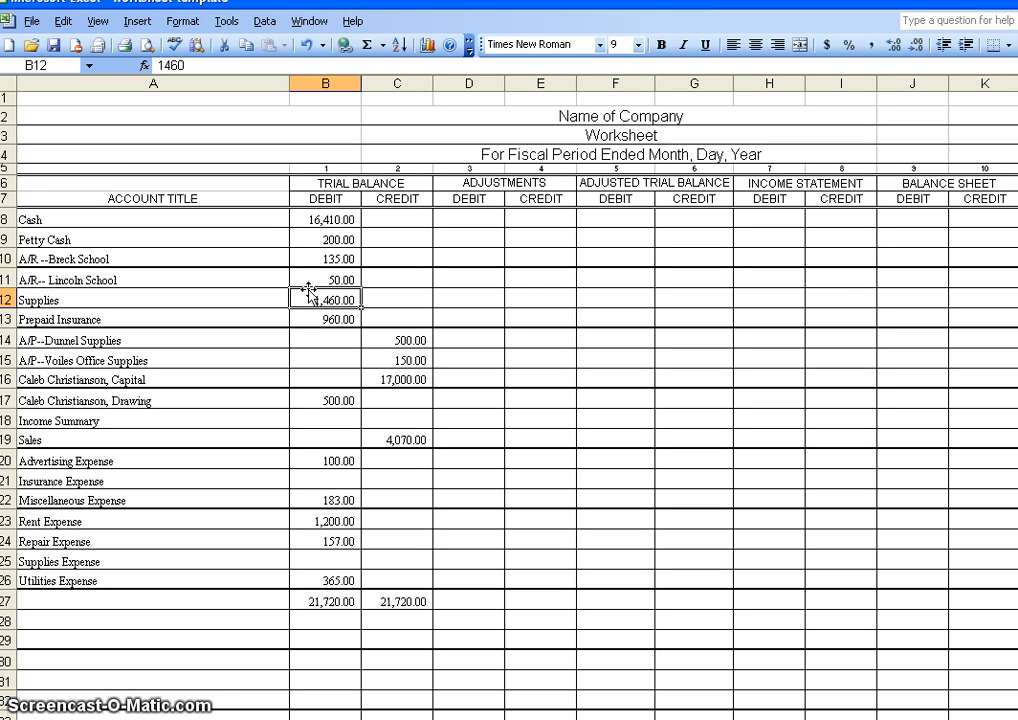
pyautogui.click(531, 300)
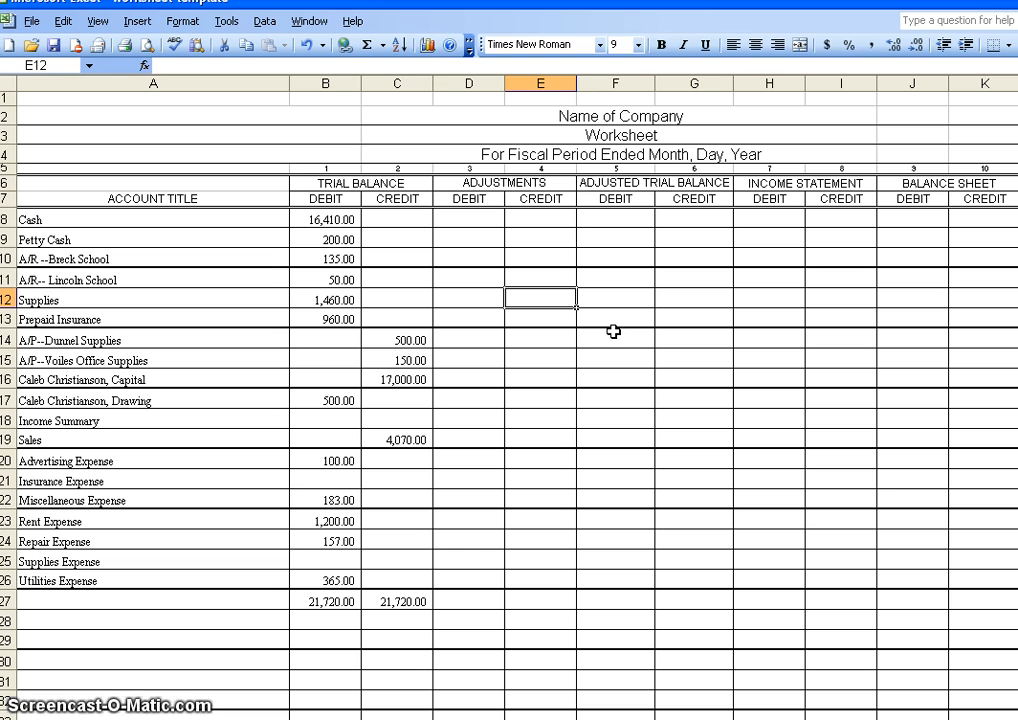
# Step: Clear the stray equals sign and launch Windows Calculator with calc, placing it beside the adjustment columns
pyautogui.write('=')
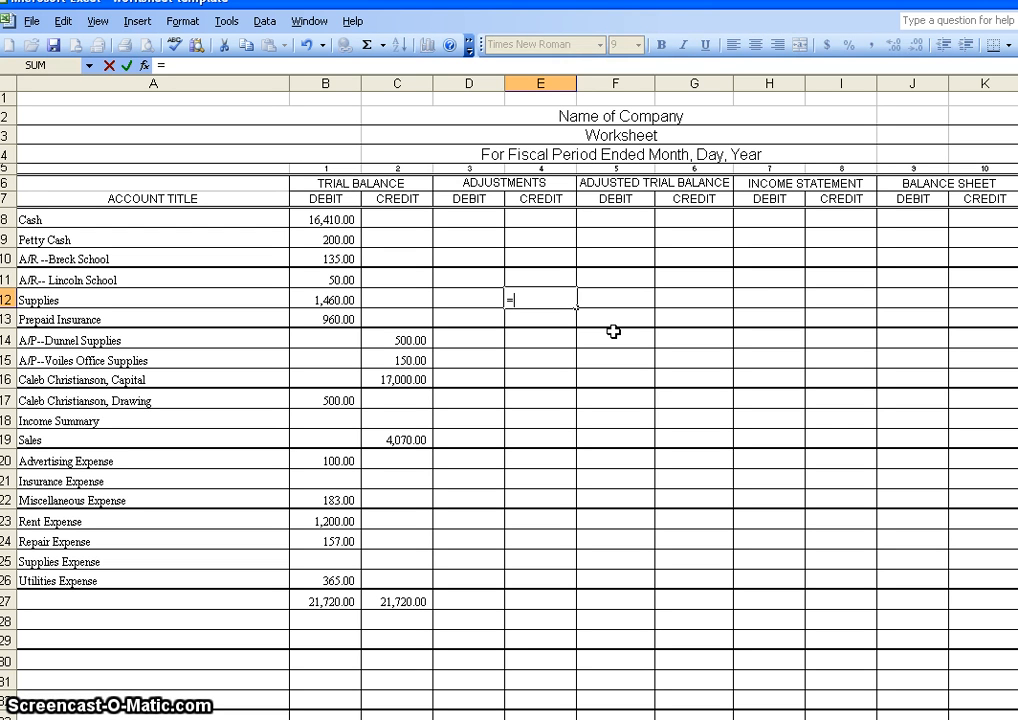
pyautogui.press('BackSpace')
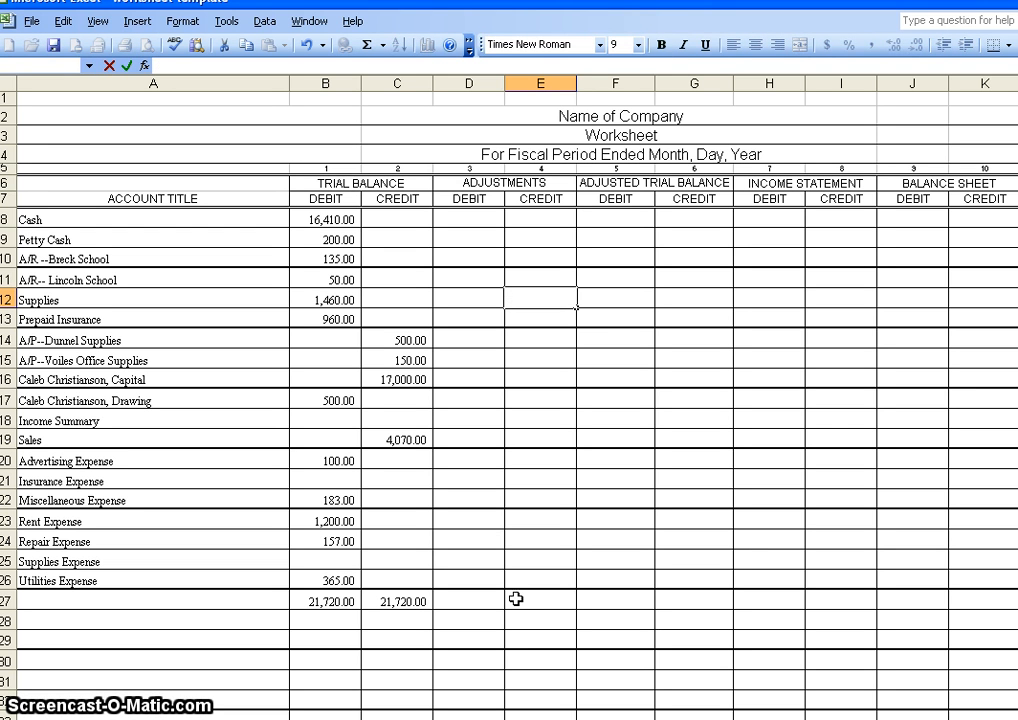
pyautogui.click(30, 719)
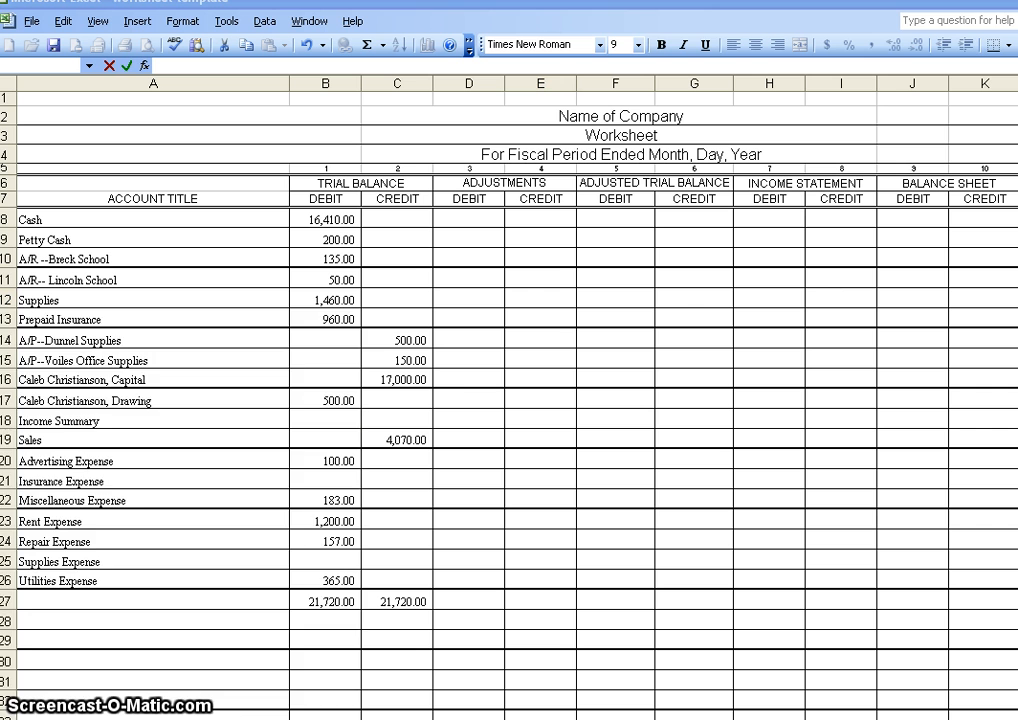
pyautogui.click(232, 716)
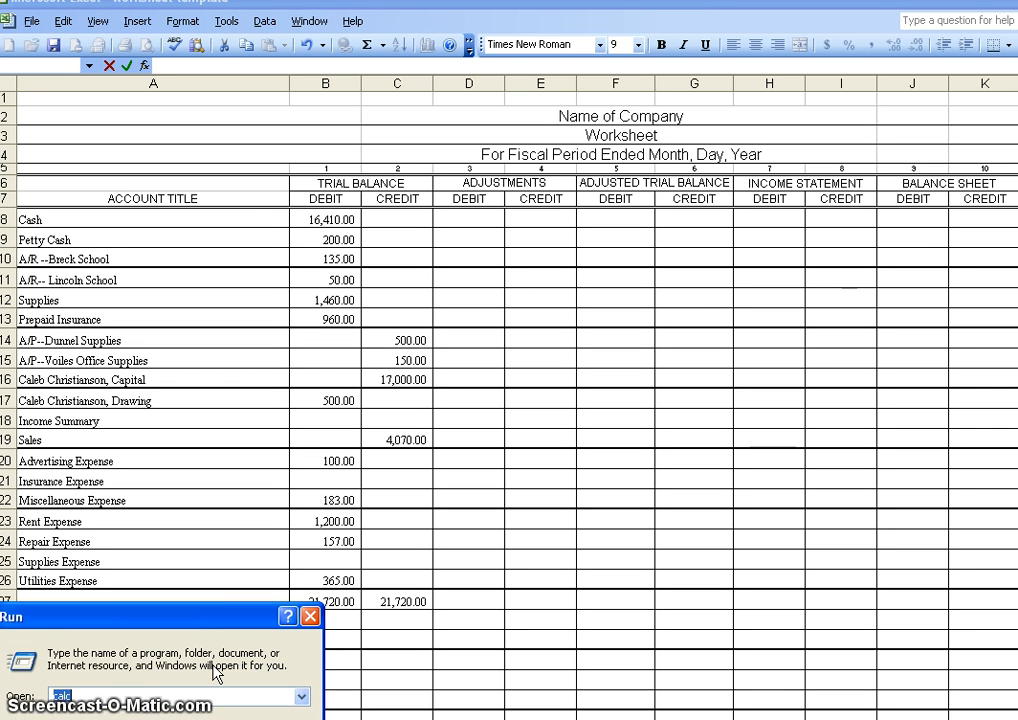
pyautogui.press('Return')
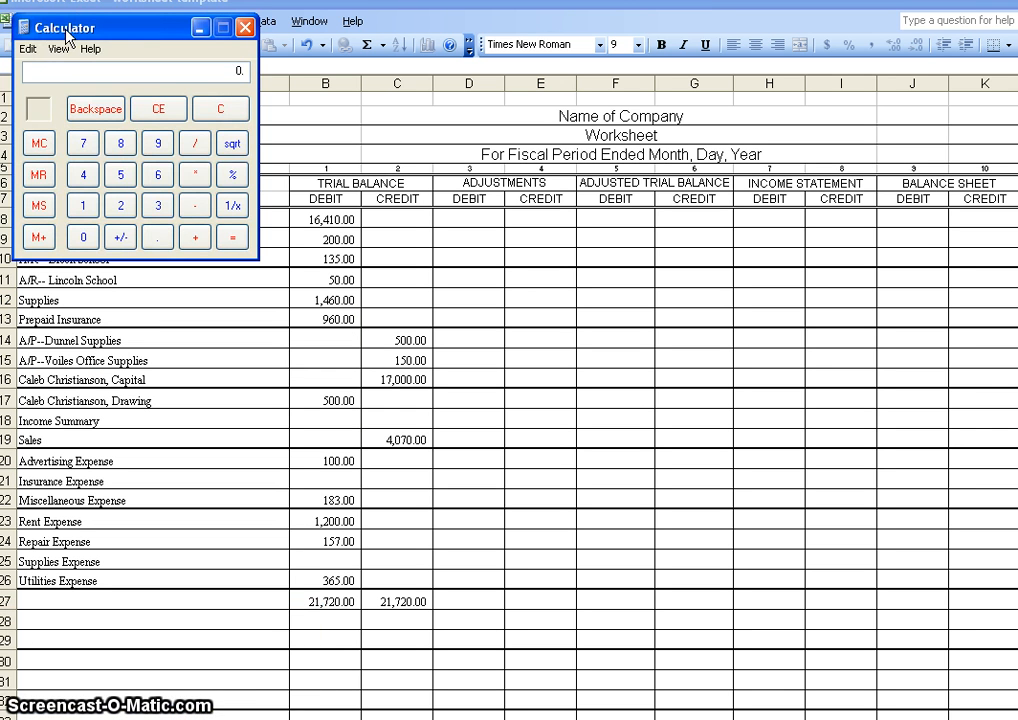
pyautogui.moveTo(65, 35); pyautogui.dragTo(719, 258)
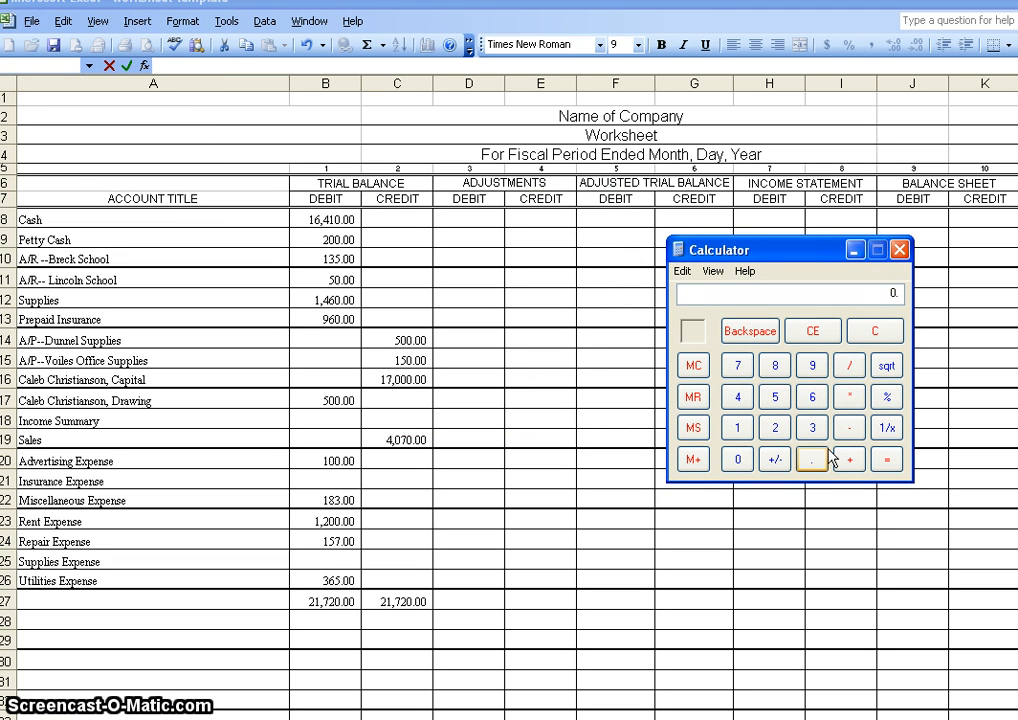
# Step: Calculate 1460 minus 520 to get 940, then go back to cell E12 in Excel
pyautogui.write('1460')
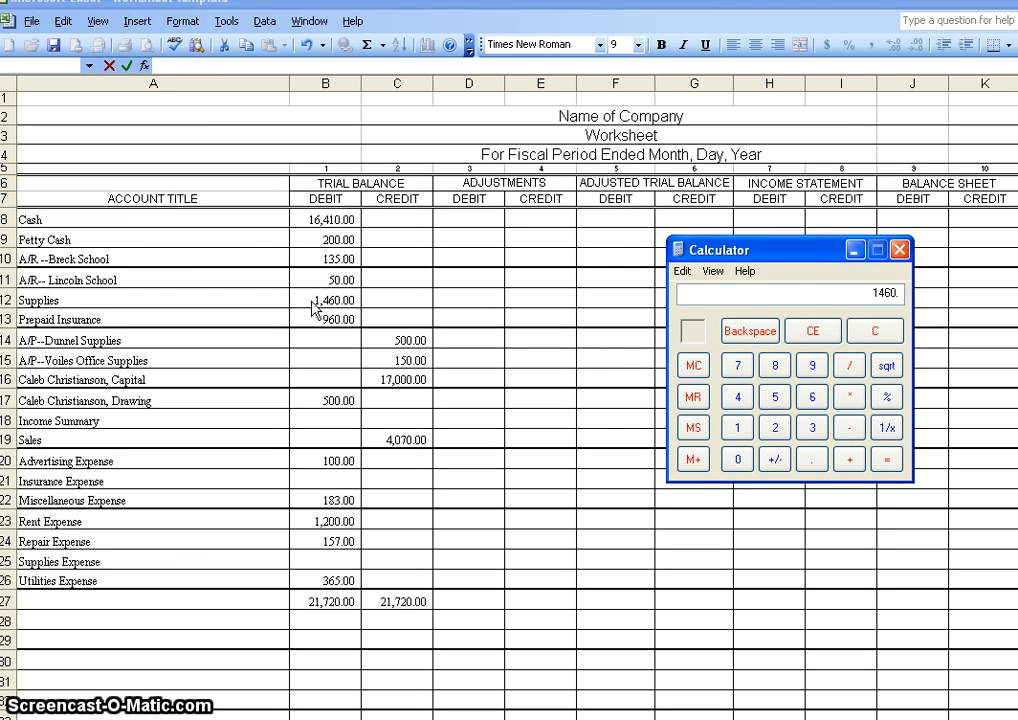
pyautogui.press('-')
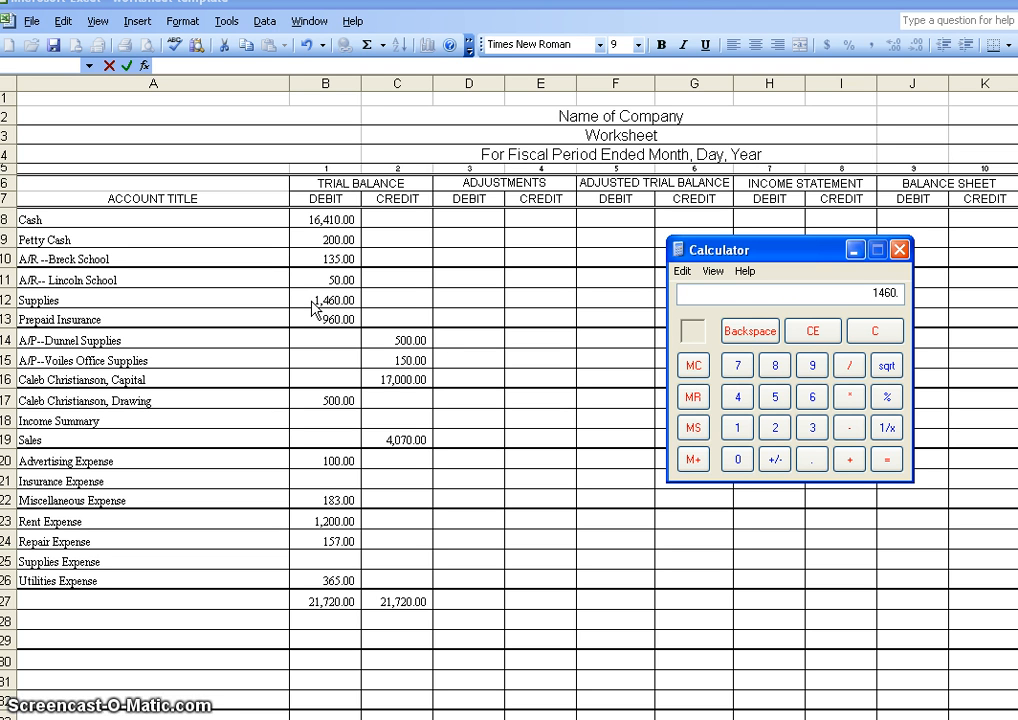
pyautogui.write('520')
pyautogui.press('Return')
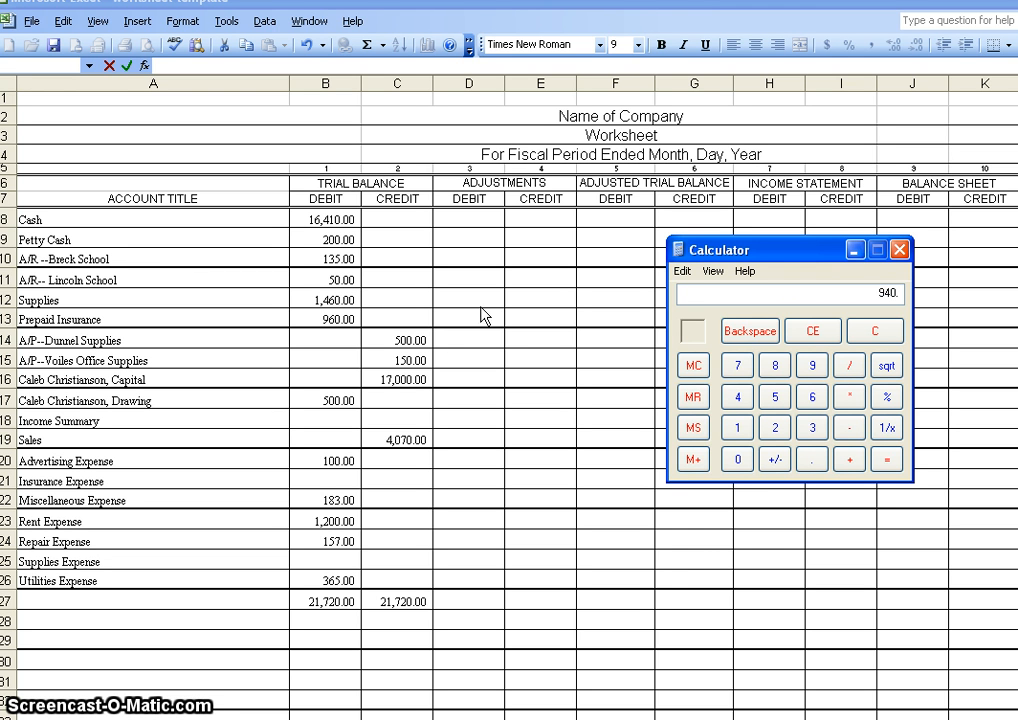
pyautogui.moveTo(802, 268); pyautogui.dragTo(812, 412)
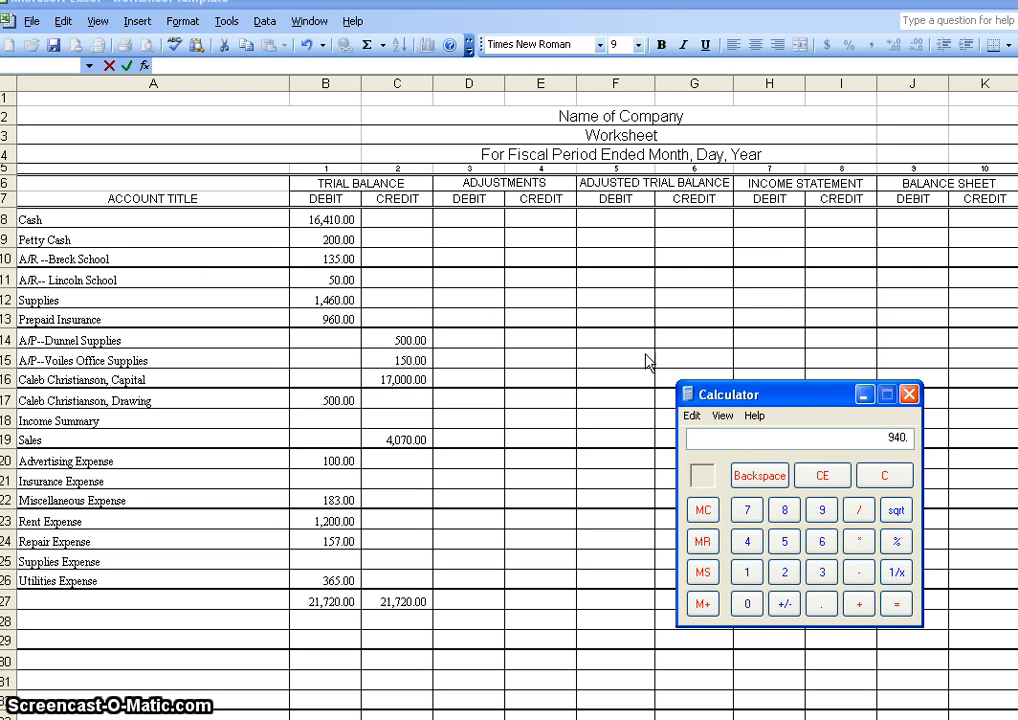
pyautogui.click(531, 297)
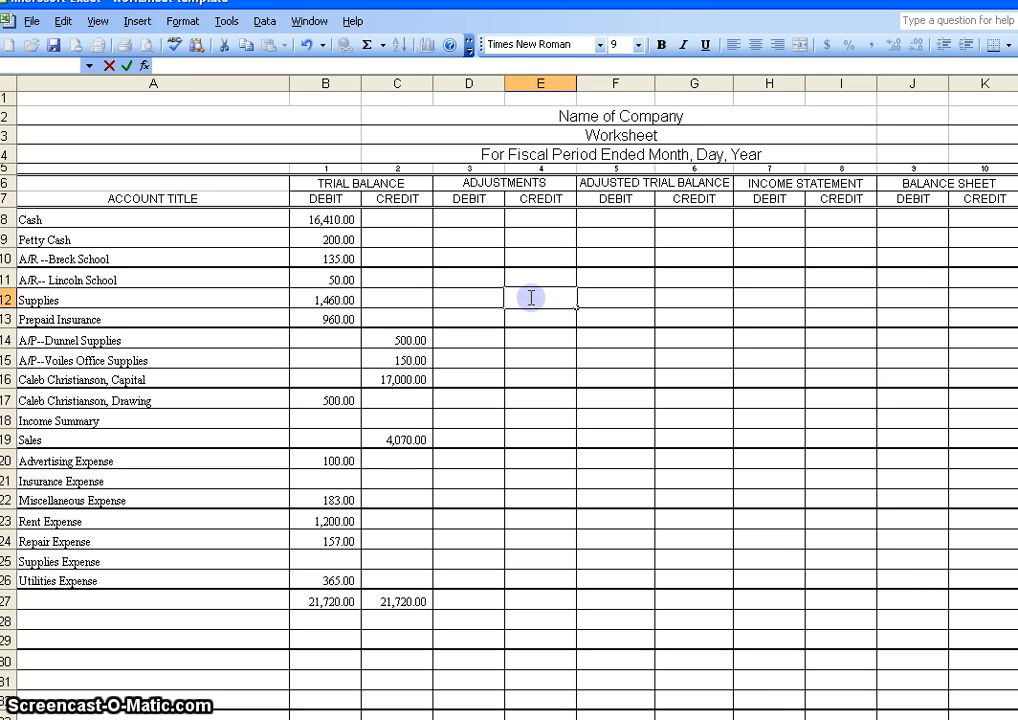
# Step: Record the 940 supplies adjustment as a Supplies credit (E12) and a Supplies Expense debit (D25)
pyautogui.write('940')
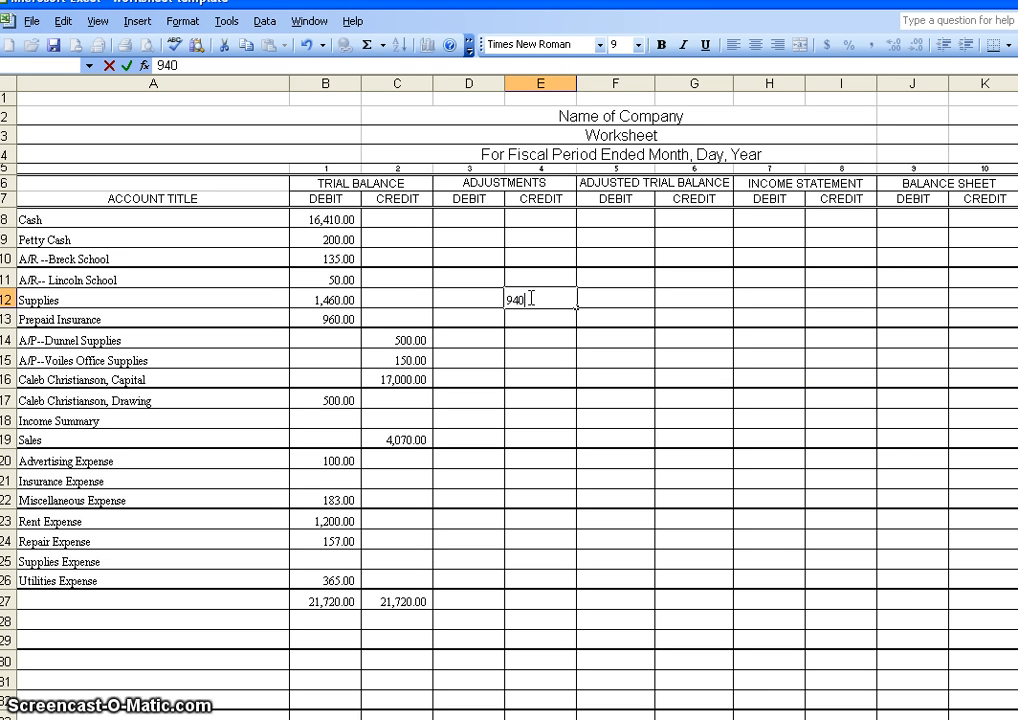
pyautogui.press('Return')
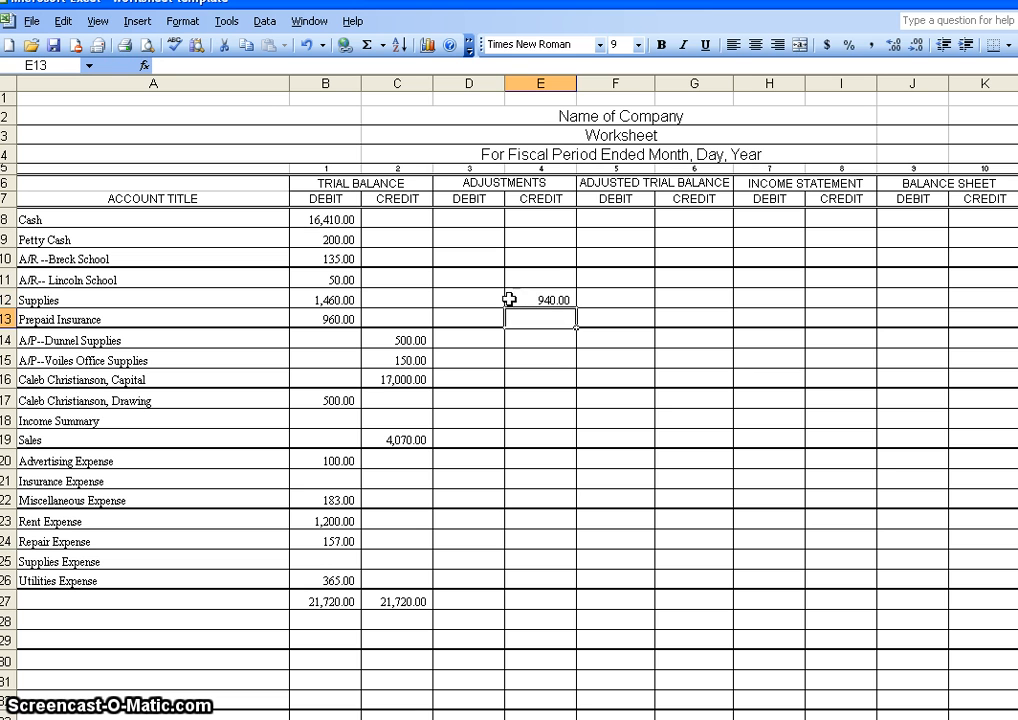
pyautogui.doubleClick(476, 557)
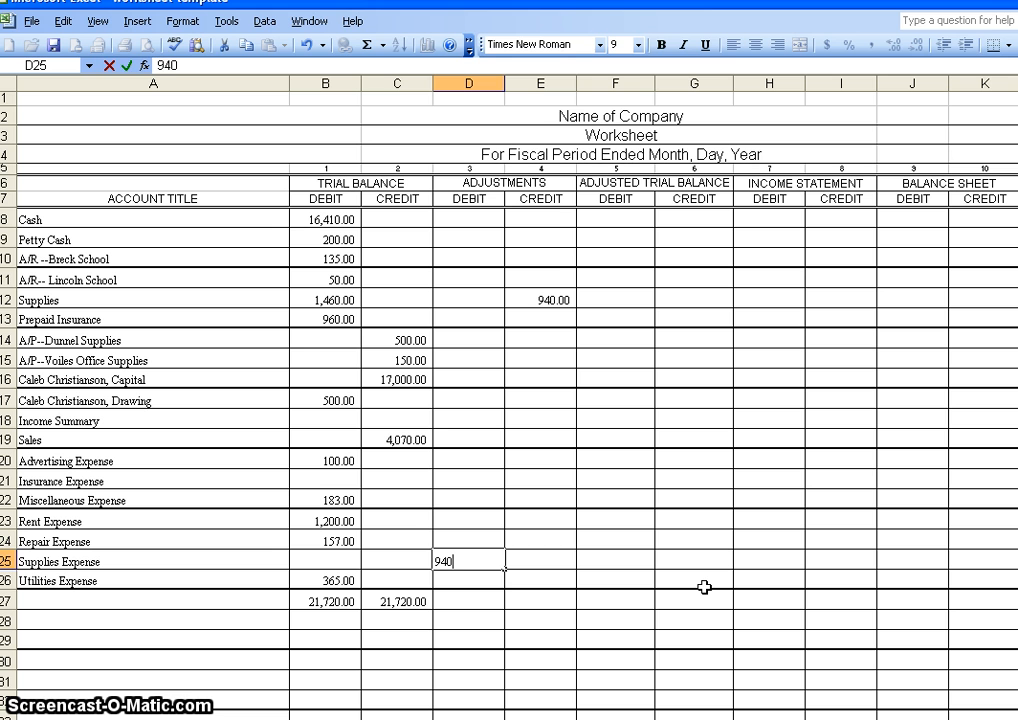
pyautogui.press('Return')
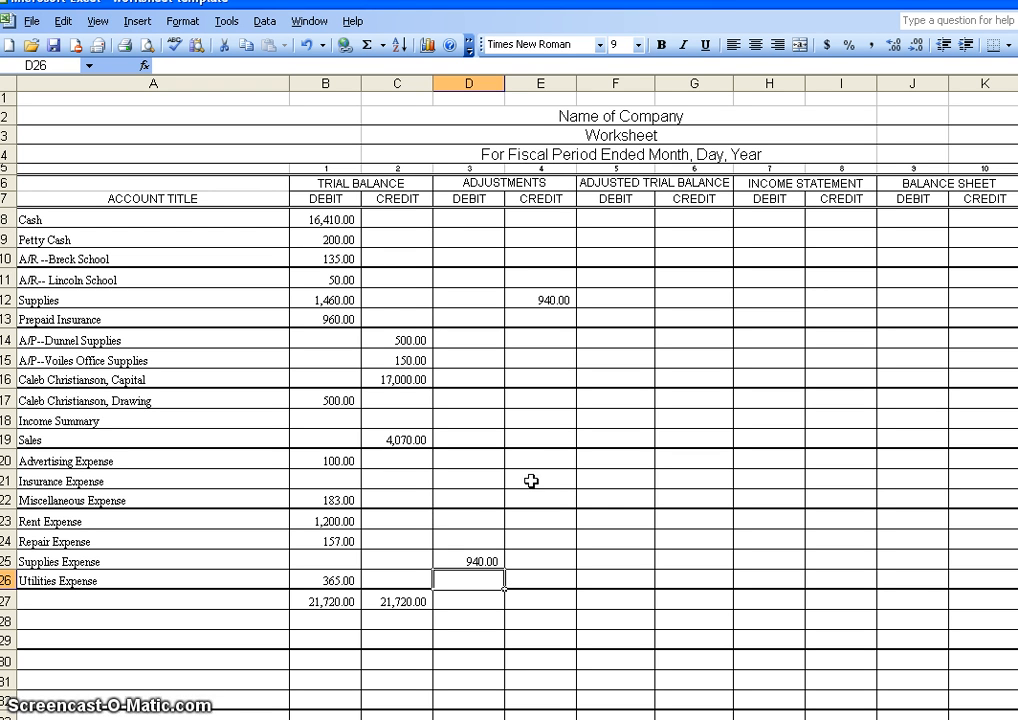
# Step: Record 160.00 as a Prepaid Insurance credit (E13) and an Insurance Expense debit (D21)
pyautogui.click(334, 318)
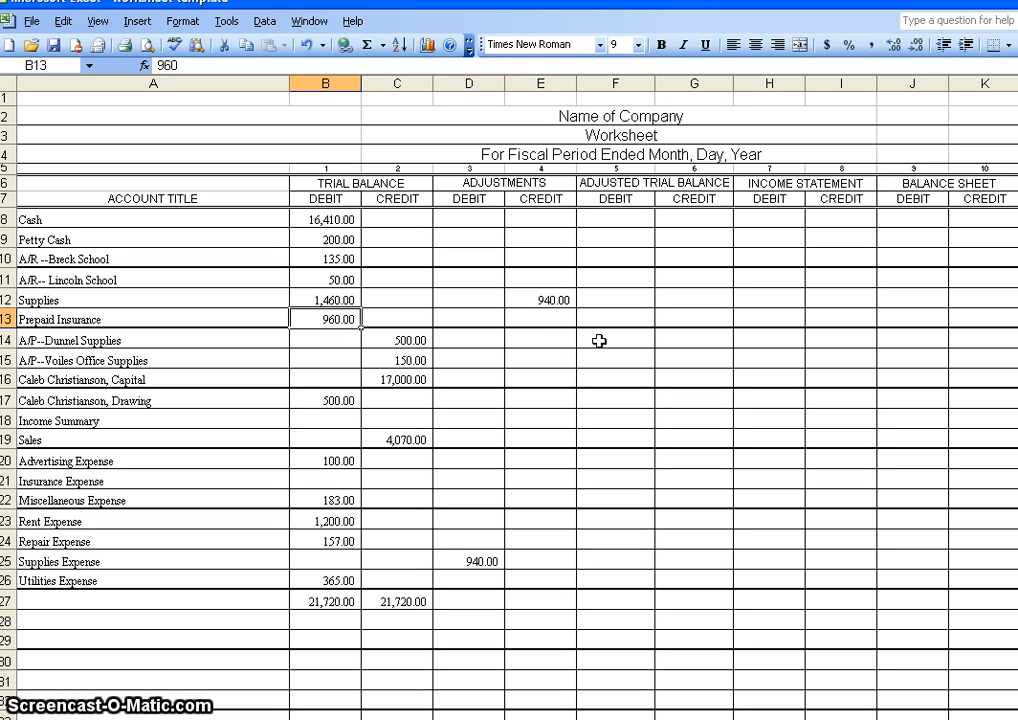
pyautogui.click(537, 320)
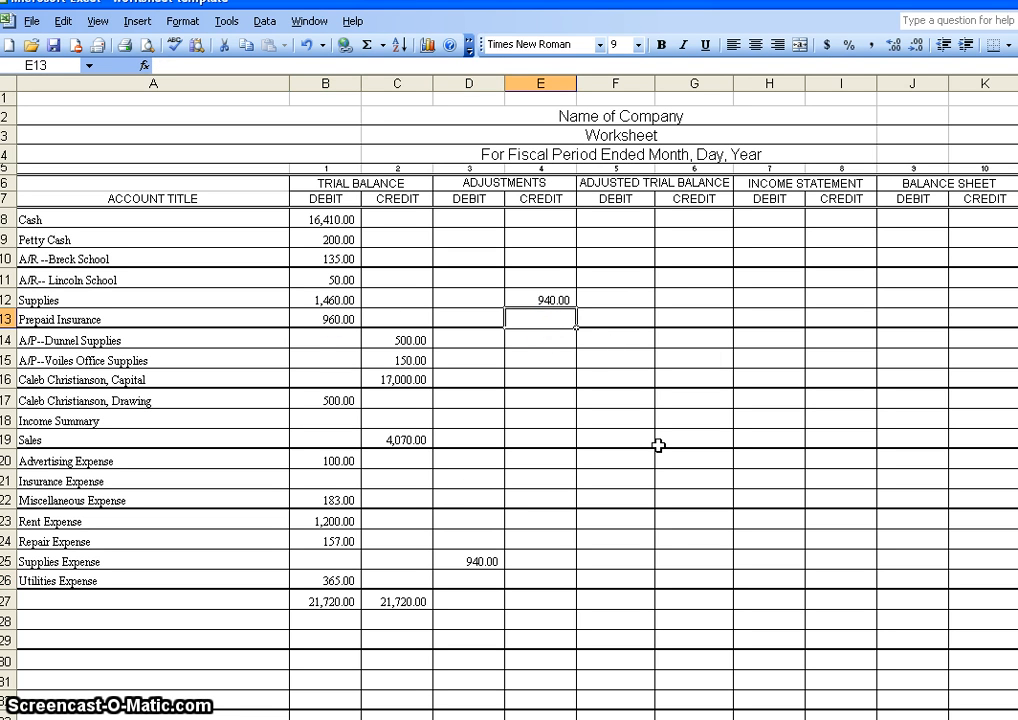
pyautogui.write('160')
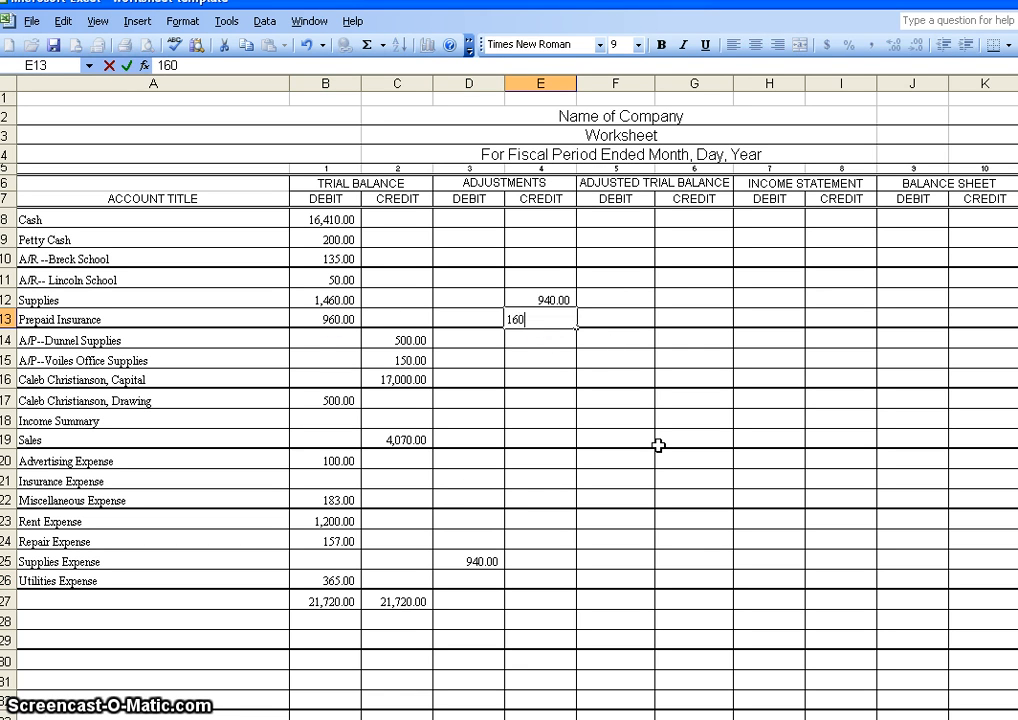
pyautogui.write('.00')
pyautogui.press('Return')
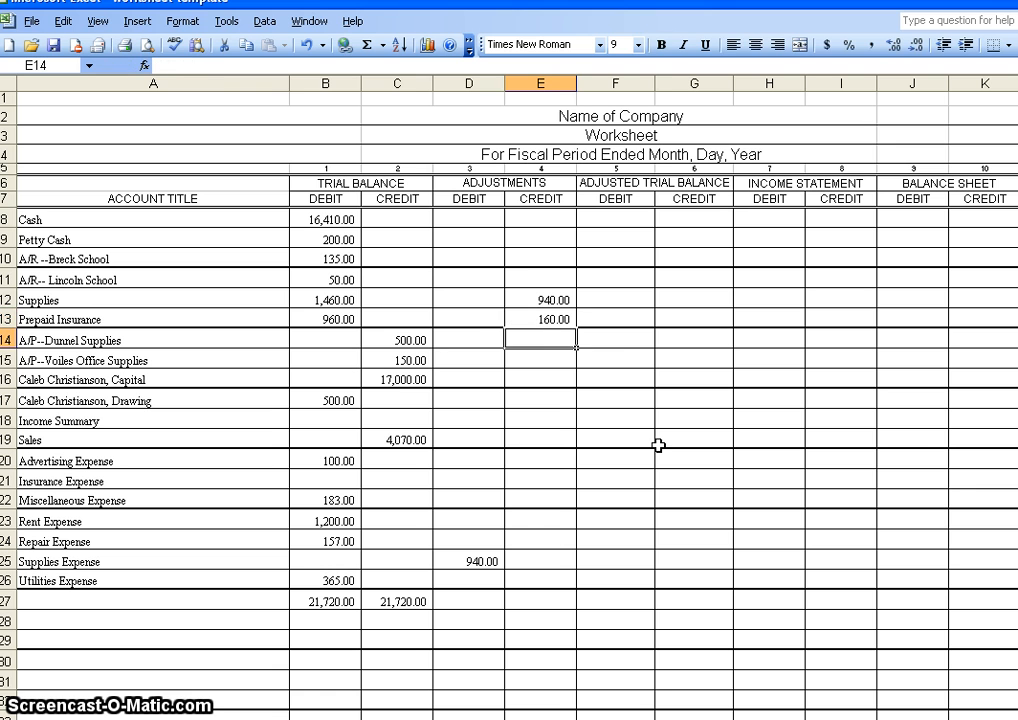
pyautogui.click(543, 316)
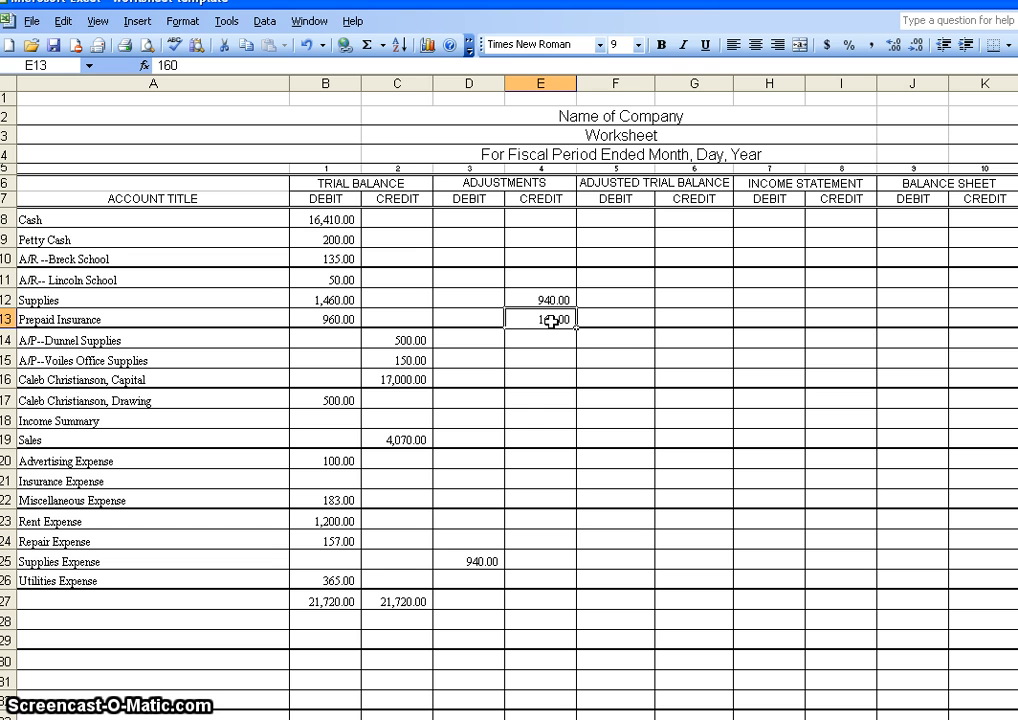
pyautogui.doubleClick(481, 481)
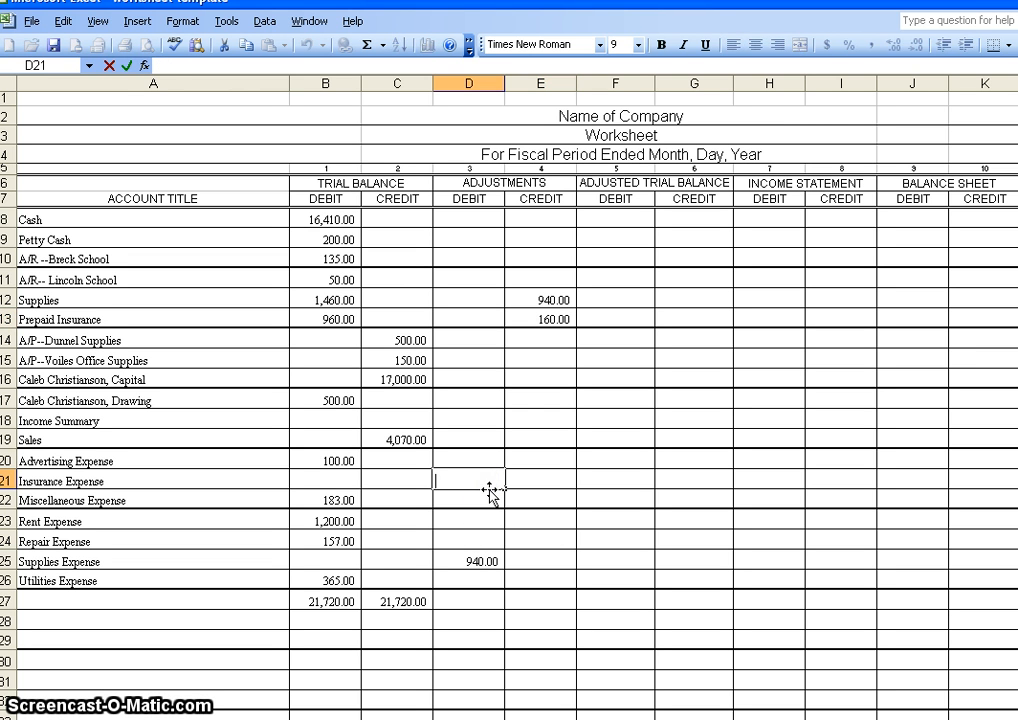
pyautogui.write('160')
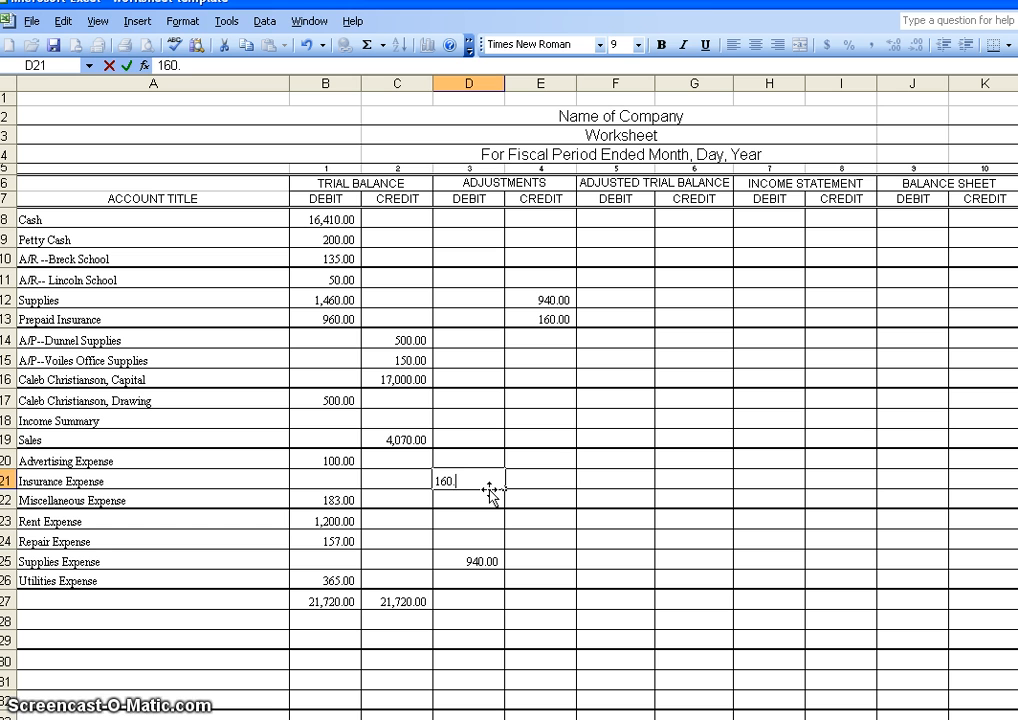
pyautogui.write('.00')
pyautogui.press('Return')
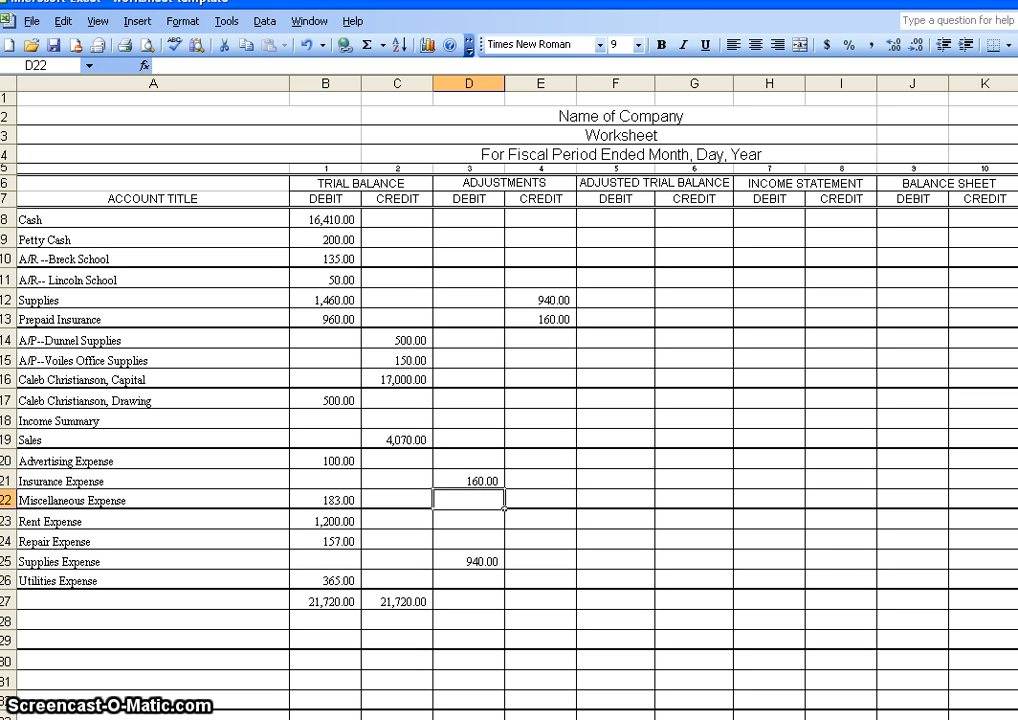